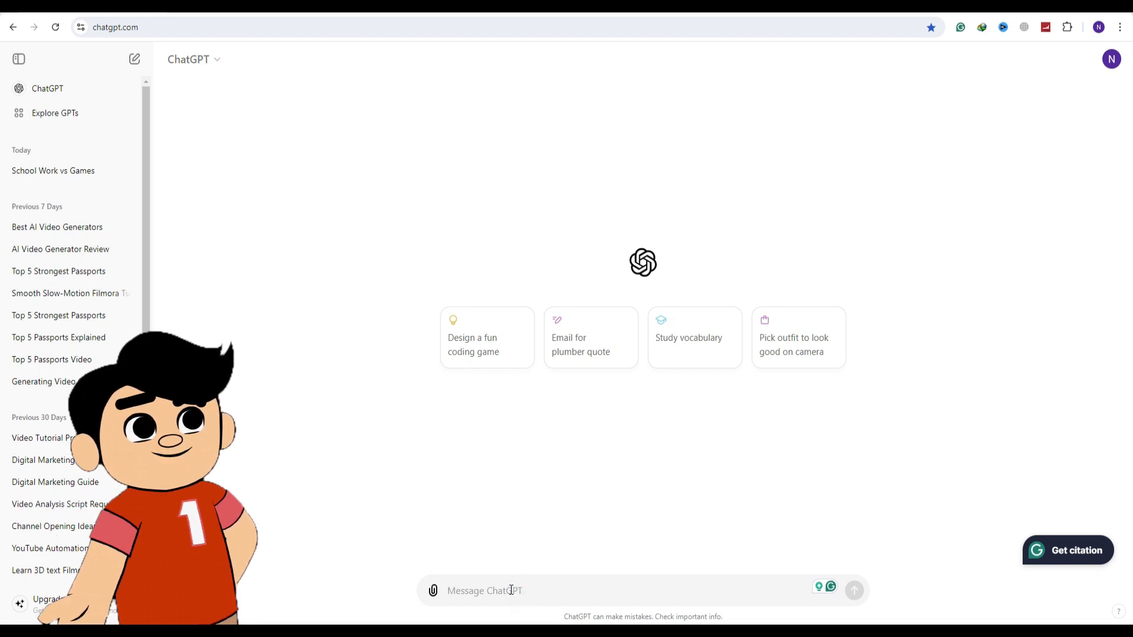
Have ChatGPT write a "Conversation between Two Children about Study and Games" and copy the dialogue into a blank Google Docs document
text(Conversation between Two Children about Study and Games)
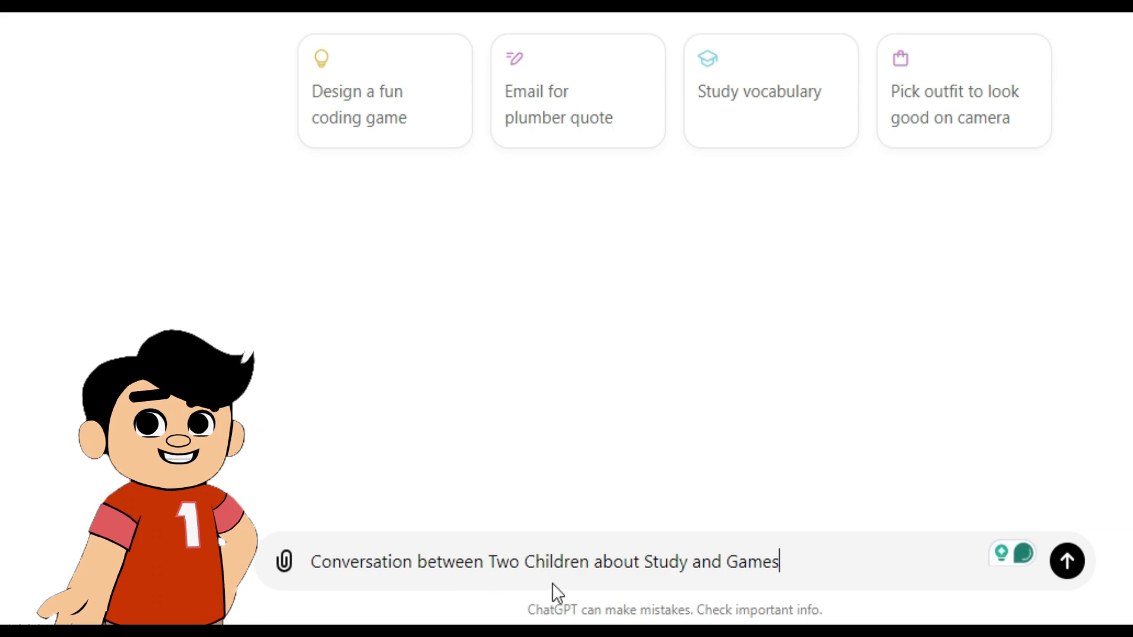
click(1068, 564)
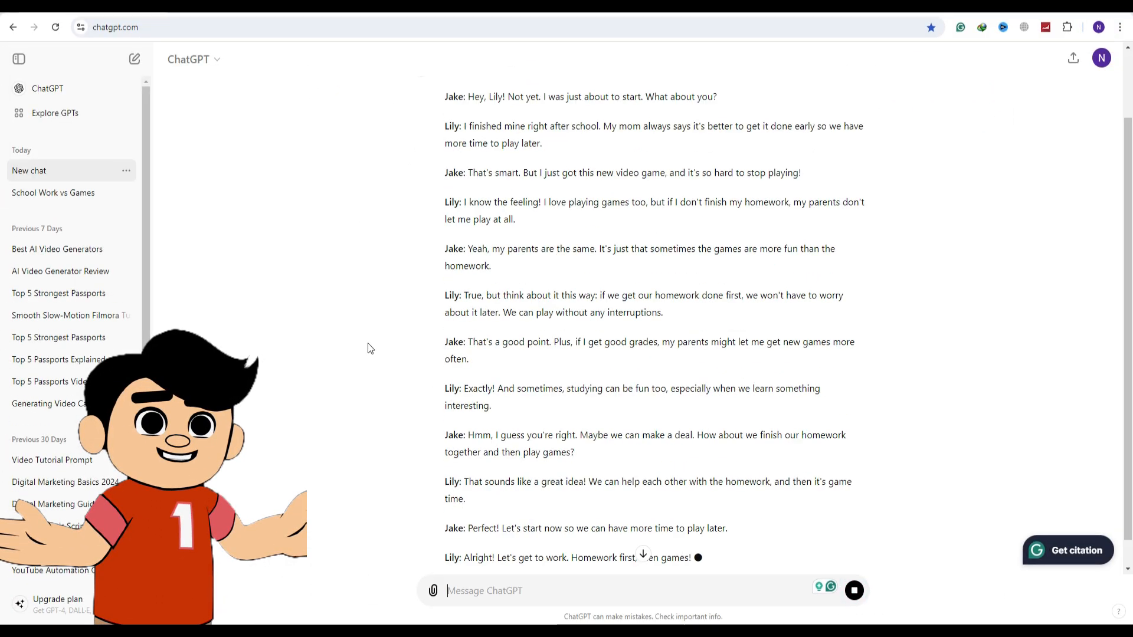
click(469, 495)
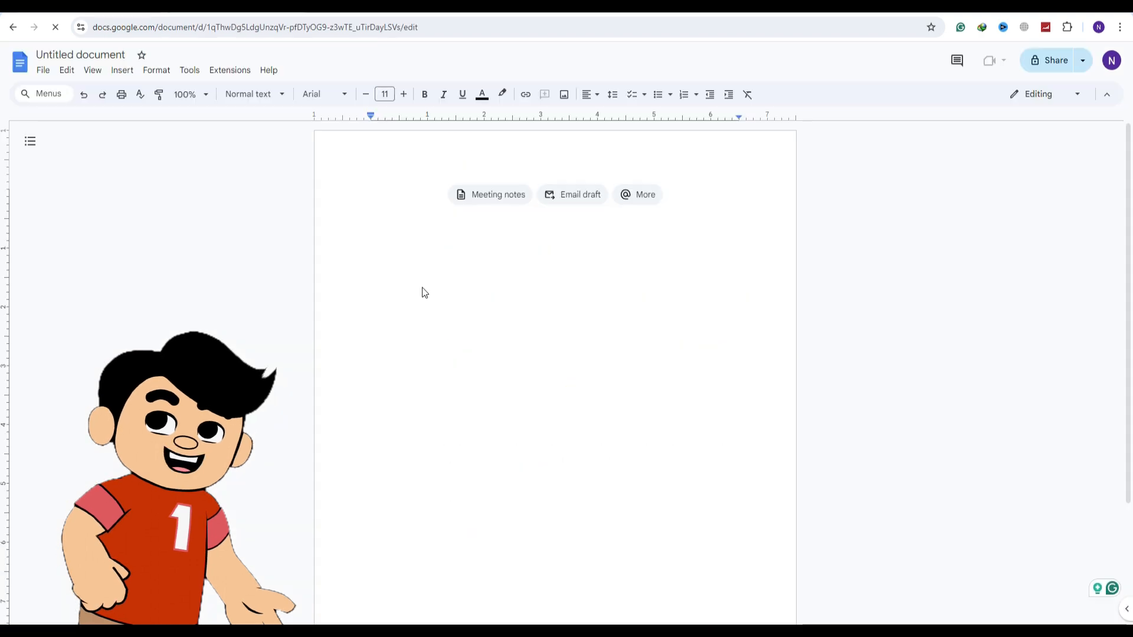
text(**Lily:** Hey, Jake! Did you finish your homework?  **Jake:** Hey, Lily! Not yet. I was just about to start. What about you?  **Lily:** I finished mine right after school. My mom always says it's better to get it done early so we have more time to play later.  **Jake:** That's smart. But I just got this new video game, and it's so hard to stop playing!  **Lily:** I know the feeling! I love playing games too, but if I don't finish my homework, my parents don't let me play at all.  **Jake:** Yeah, my parents are the same. It's just that sometimes the games are more fun than the homework.  **Lily:** True, but think about it this way: if we get our homework done first, we won't have to worry about it later. We can play without any interruptions.  **Jake:** That's a good point. Plus, if I get good grades, my parents might let me get new games more often.  **Lily:** Exactly! And sometimes, studying can be fun too, especially when we learn something interesting.  **Jake:** Hmm, I guess you're right. Maybe we can make a deal. How about we finish our homework together and then play games?  **Lily:** That sounds like a great idea! We can help each other with the homework, and then it's game time.  **Jake:** Perfect! Let's start now so we can have more time to play later.  **Lily:** Alright! Let's get to work. Homework first, then games!)
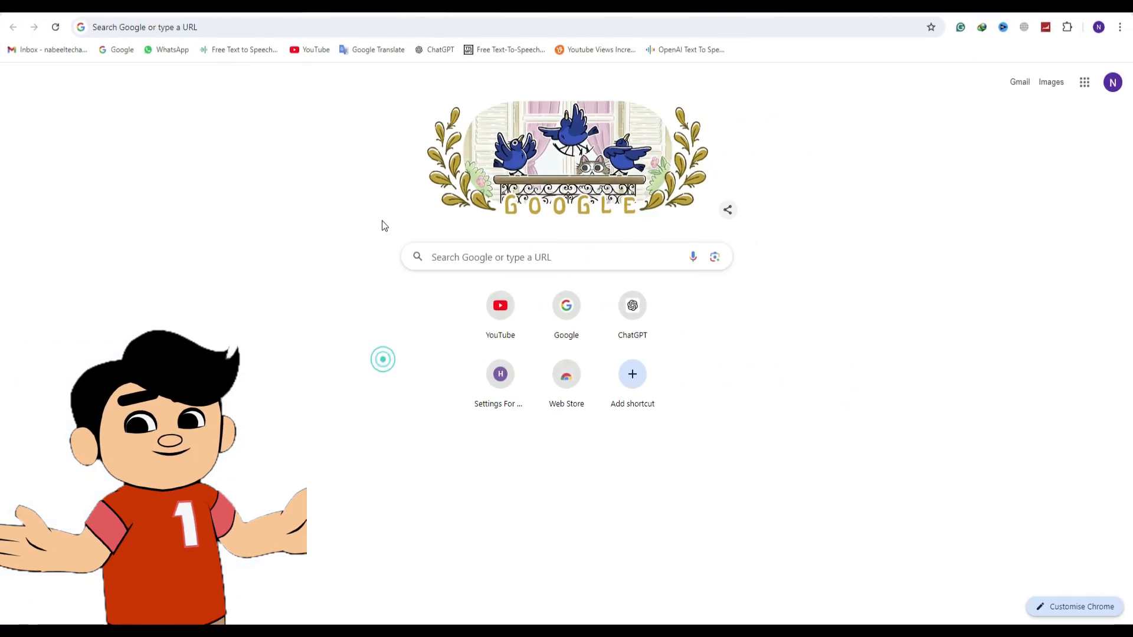
Find ElevenLabs through Google and open the advanced filters of its voice library
click(472, 250)
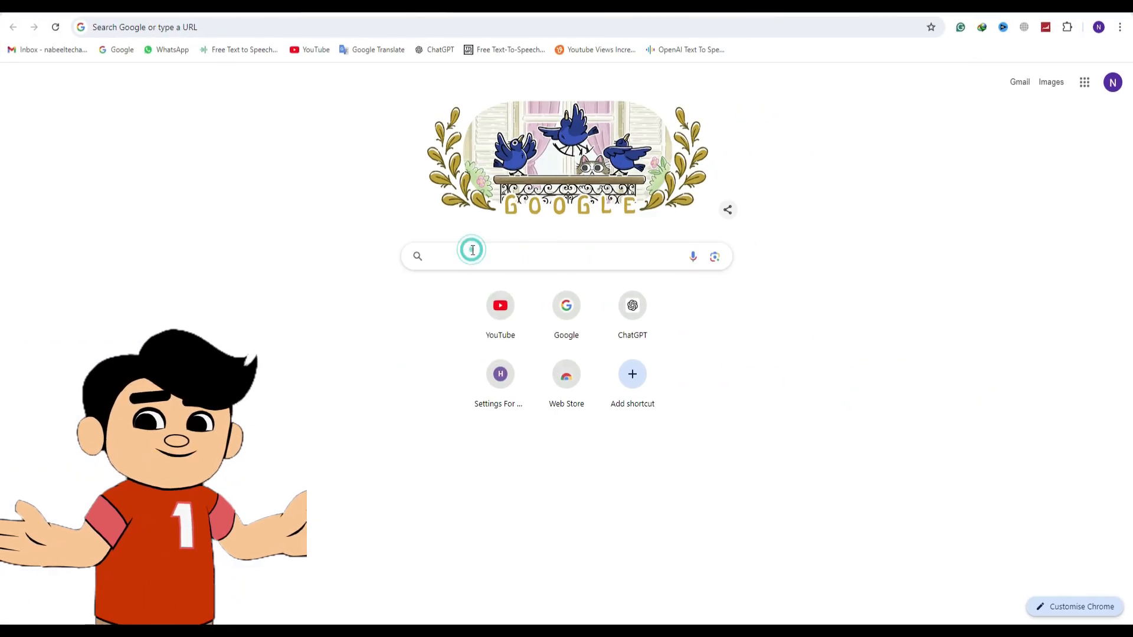
text(elevenlabs.io/app/speech-synthesis)
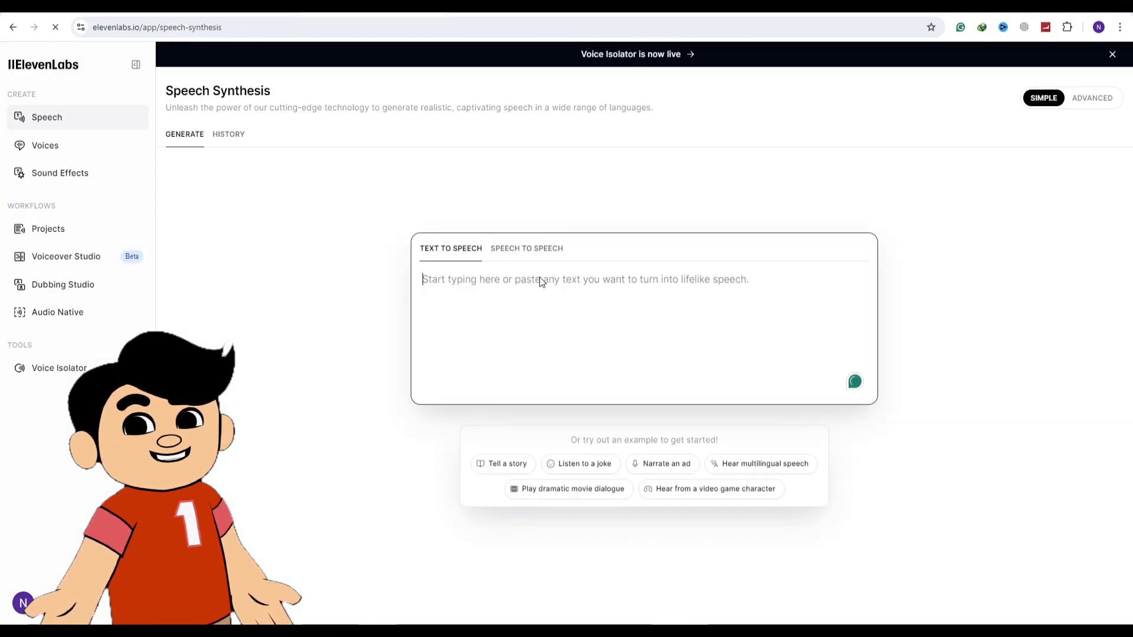
click(62, 149)
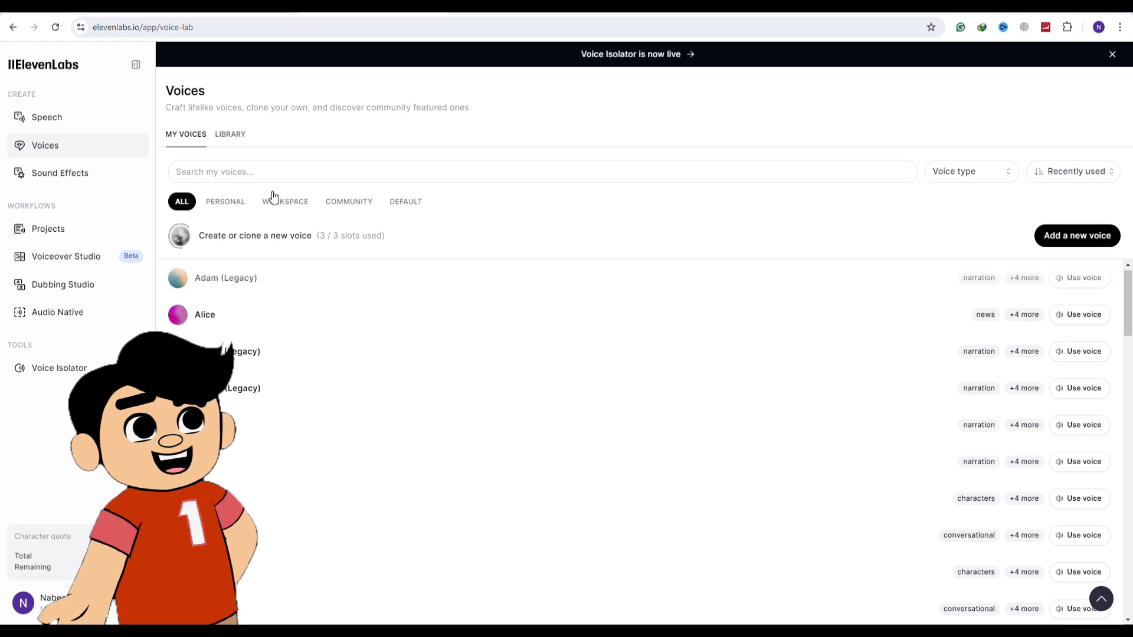
click(229, 135)
click(1101, 147)
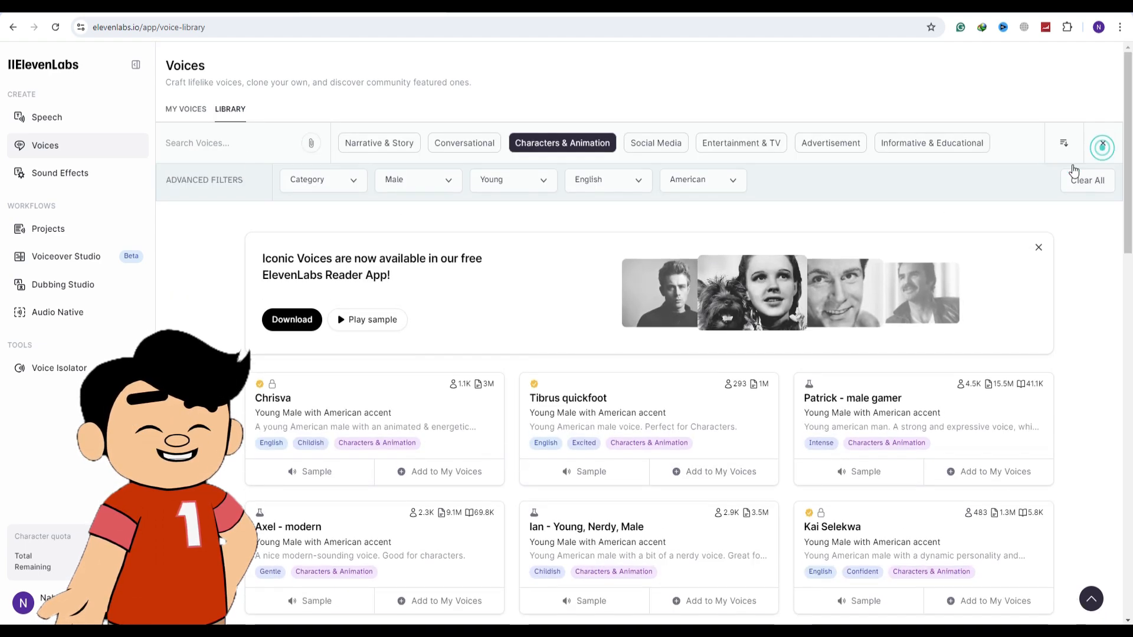
Filter the Characters & Animation voices to Female, Young and American, and browse the matching voices
click(352, 181)
click(434, 180)
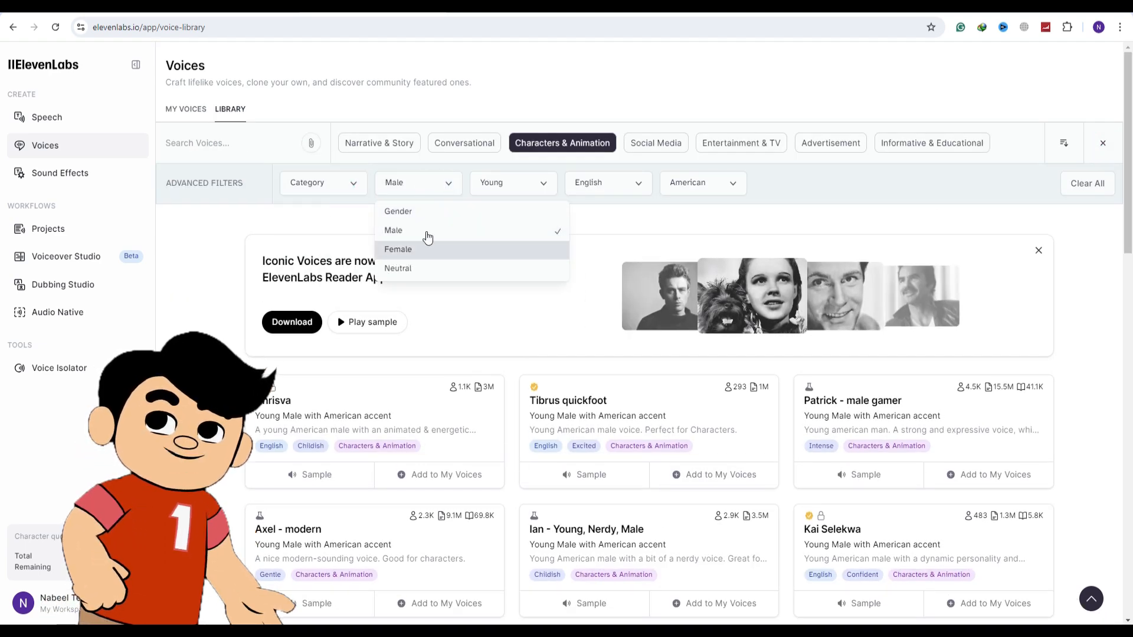
click(413, 249)
click(534, 184)
click(516, 232)
click(732, 193)
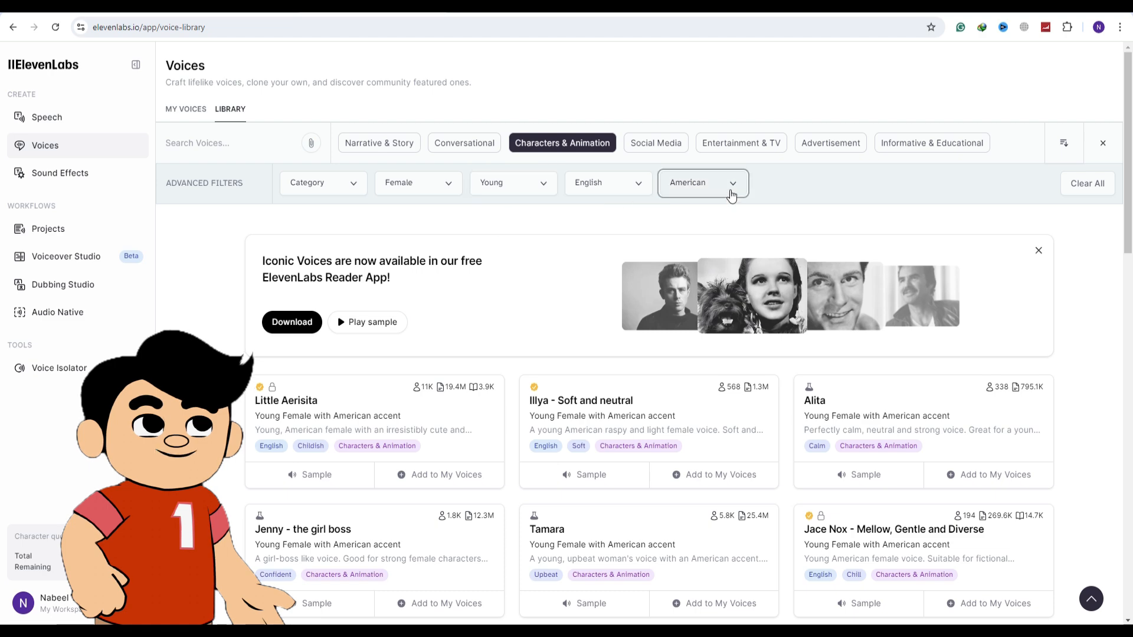
click(711, 234)
scroll(421, 334, down, 4)
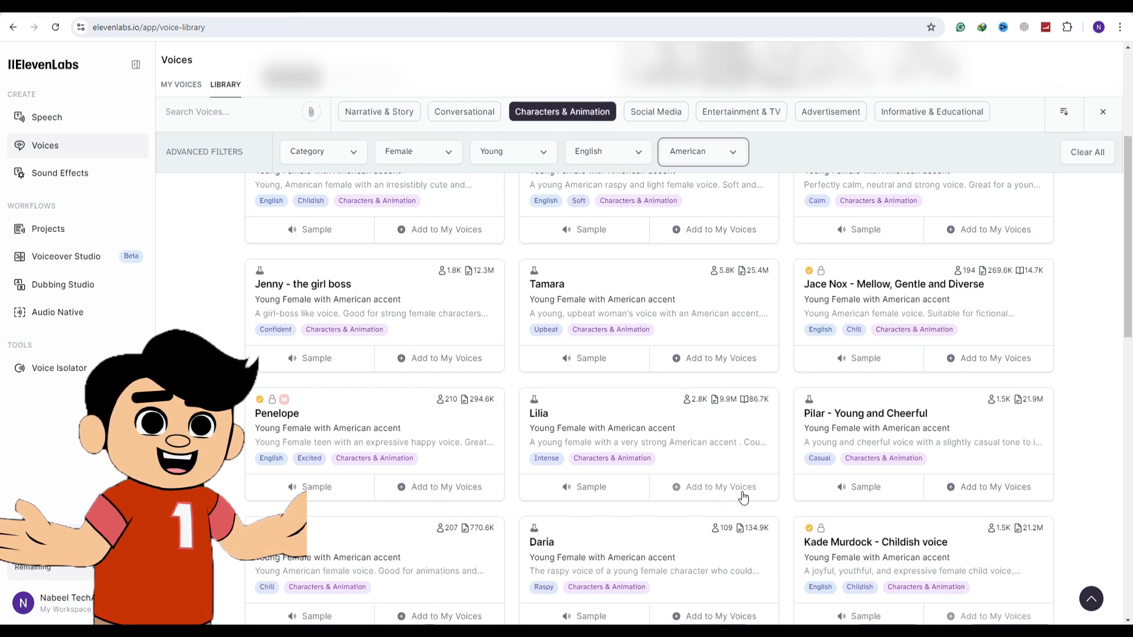
scroll(743, 498, down, 2)
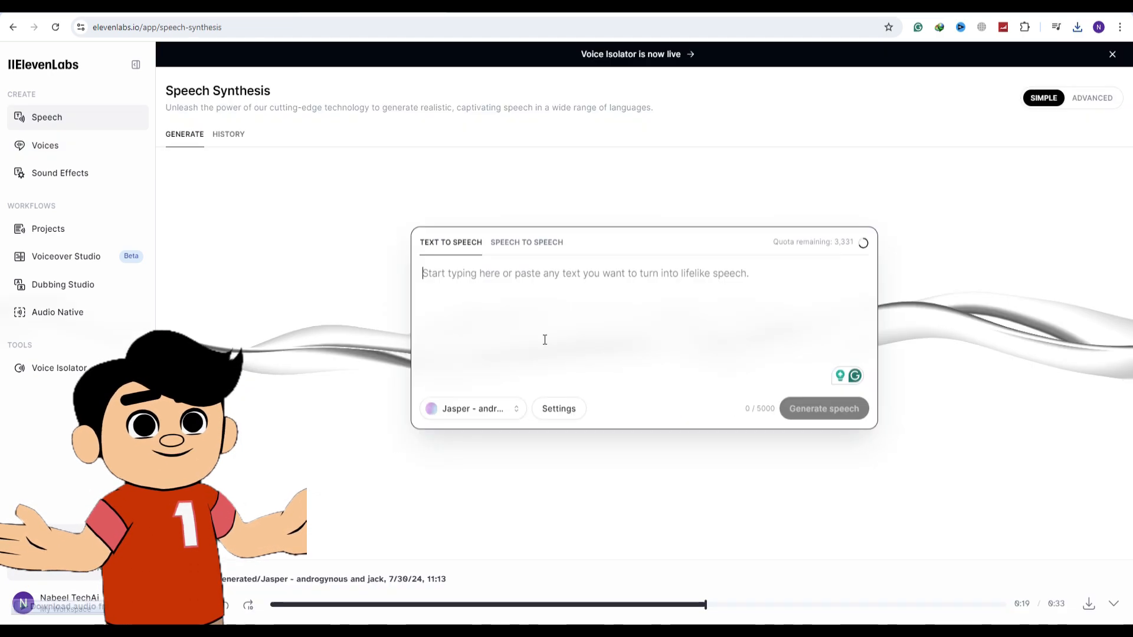
Generate and download Lily's first script line, "Hey, Jake! Did you finish your homework?", as speech with the Emma voice
click(485, 407)
click(377, 182)
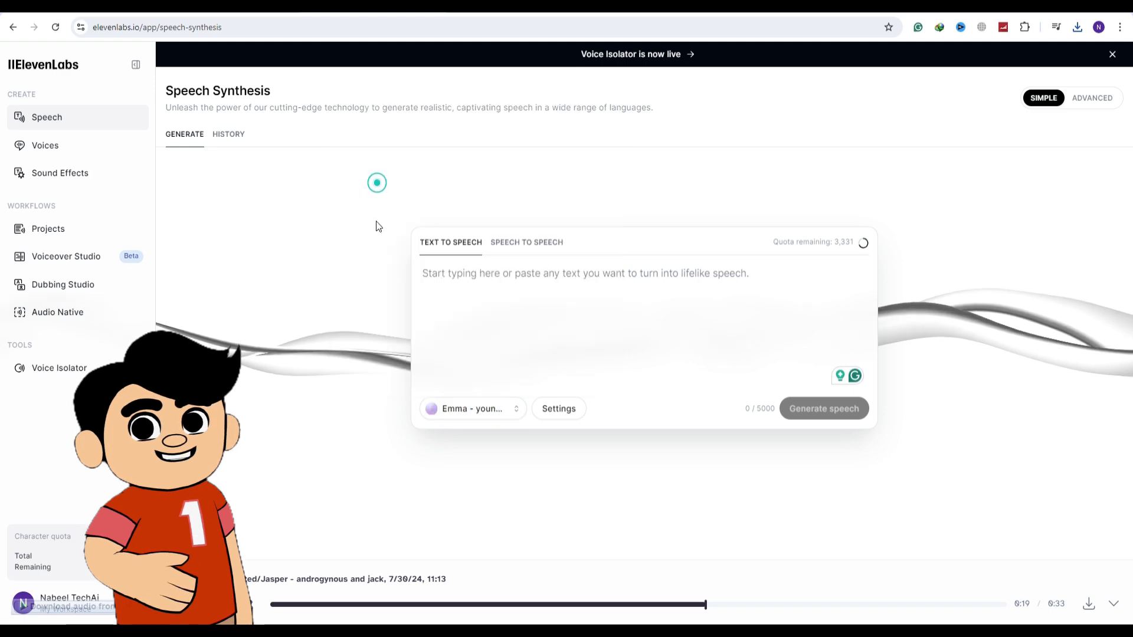
click(451, 285)
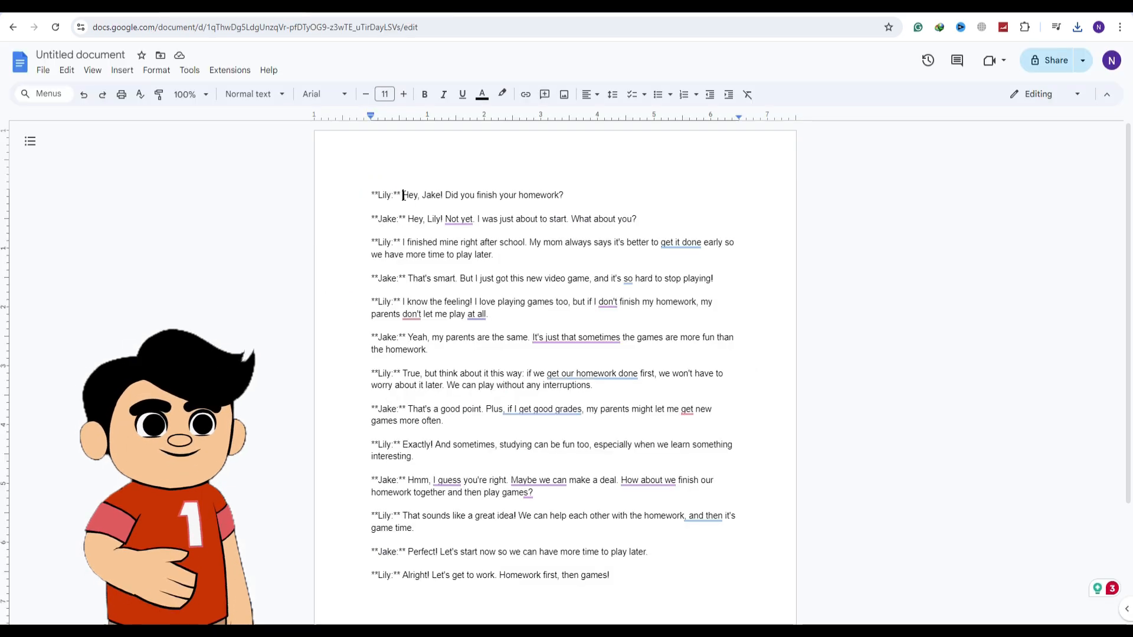
drag(403, 195, 572, 194)
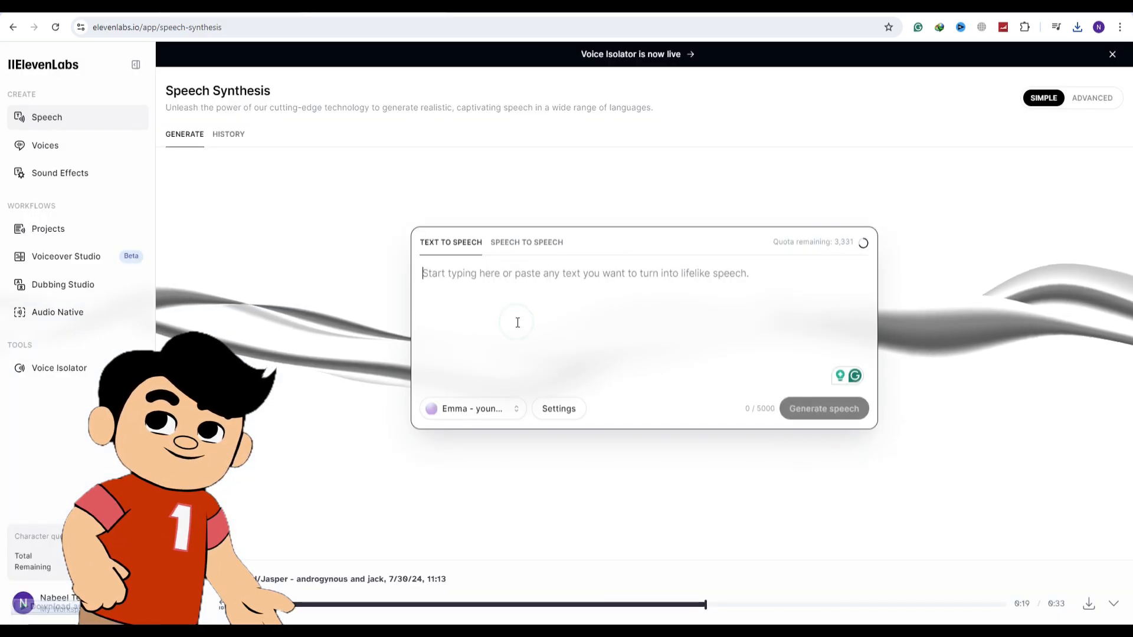
text(Hey, Jake! Did you finish your homework?)
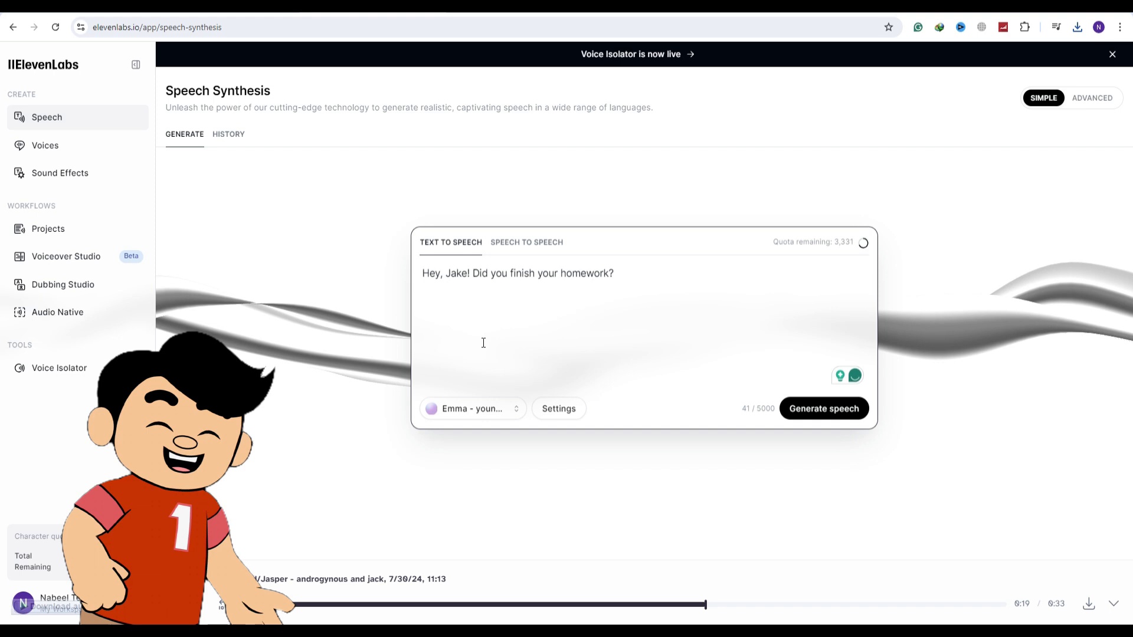
click(801, 413)
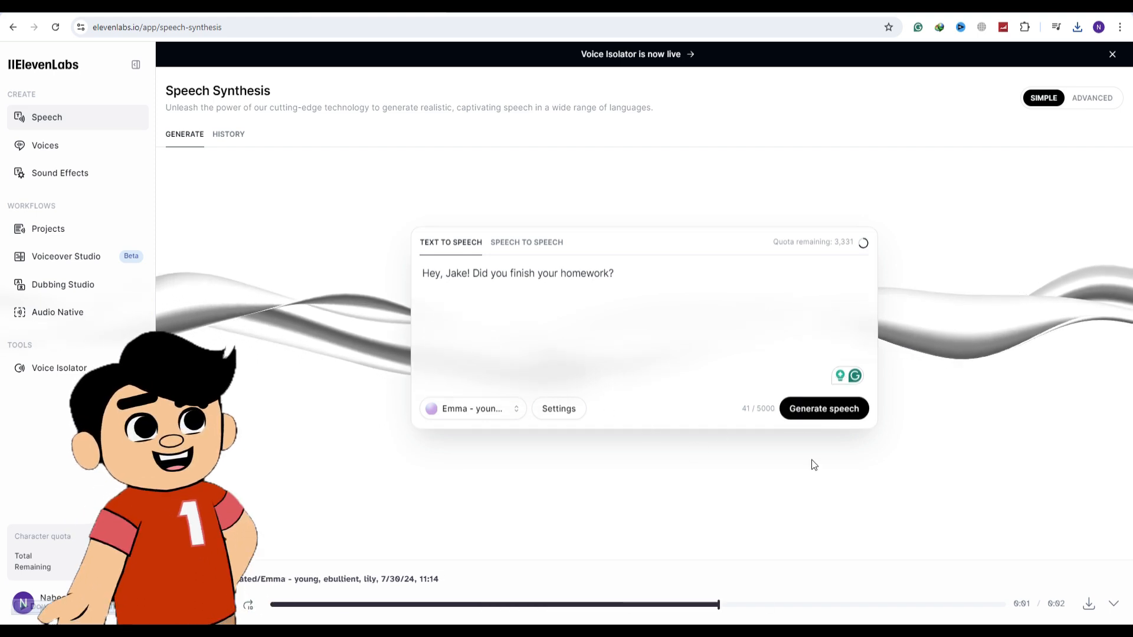
click(1087, 611)
Replace the speech text with Jake's first script line, "Hey, Lily! Not yet. I was just about to start. What about you?"
click(678, 301)
key(ctrl+a)
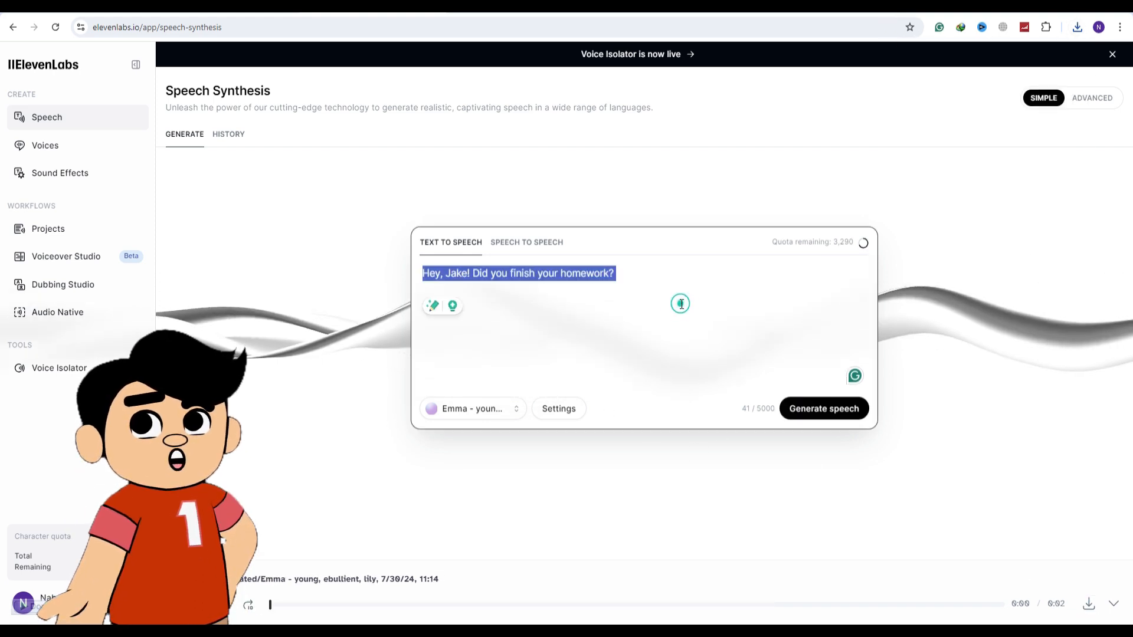
key(BackSpace)
click(218, 6)
drag(408, 219, 637, 218)
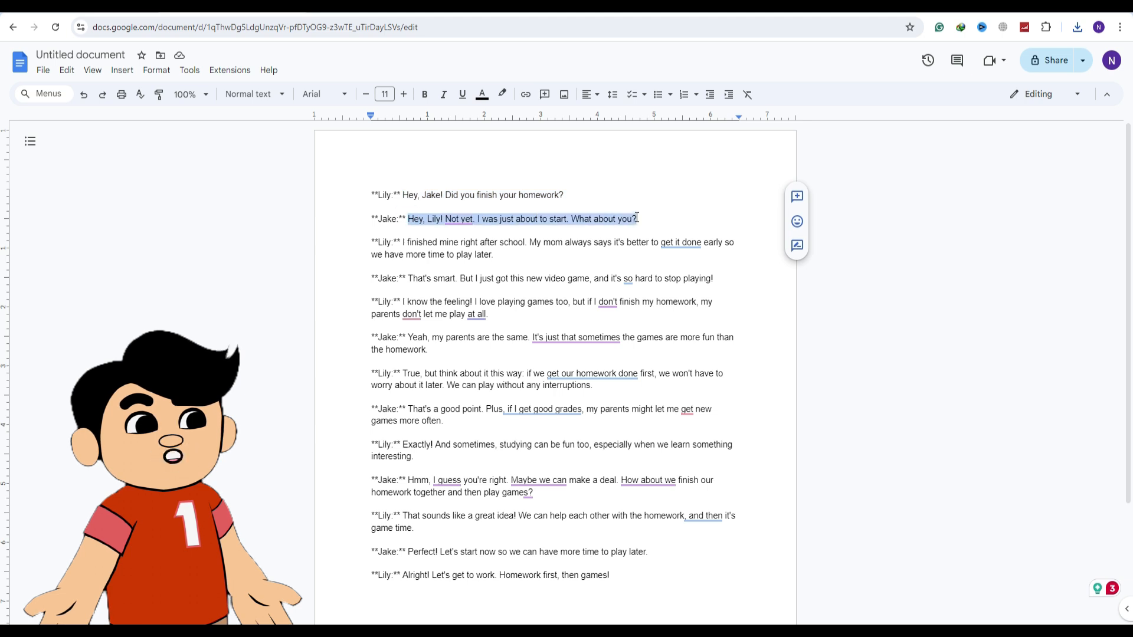
key(ctrl+c)
key(ctrl+shift+Tab)
key(ctrl+v)
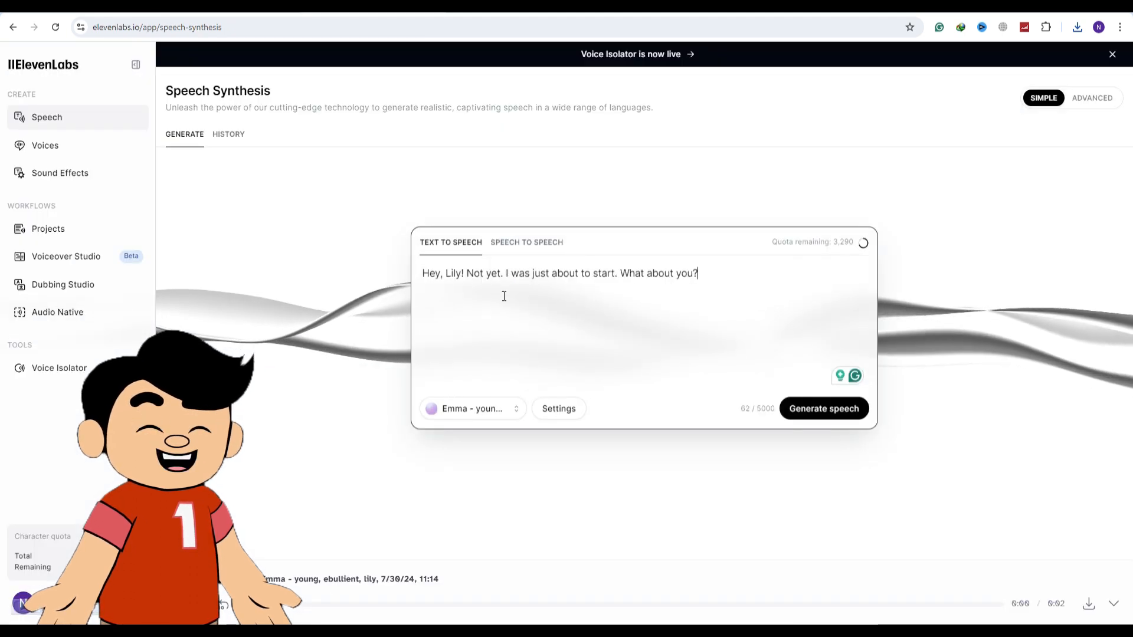
Switch to the Jasper voice and generate the speech for Jake's first line
click(503, 416)
click(478, 272)
click(822, 414)
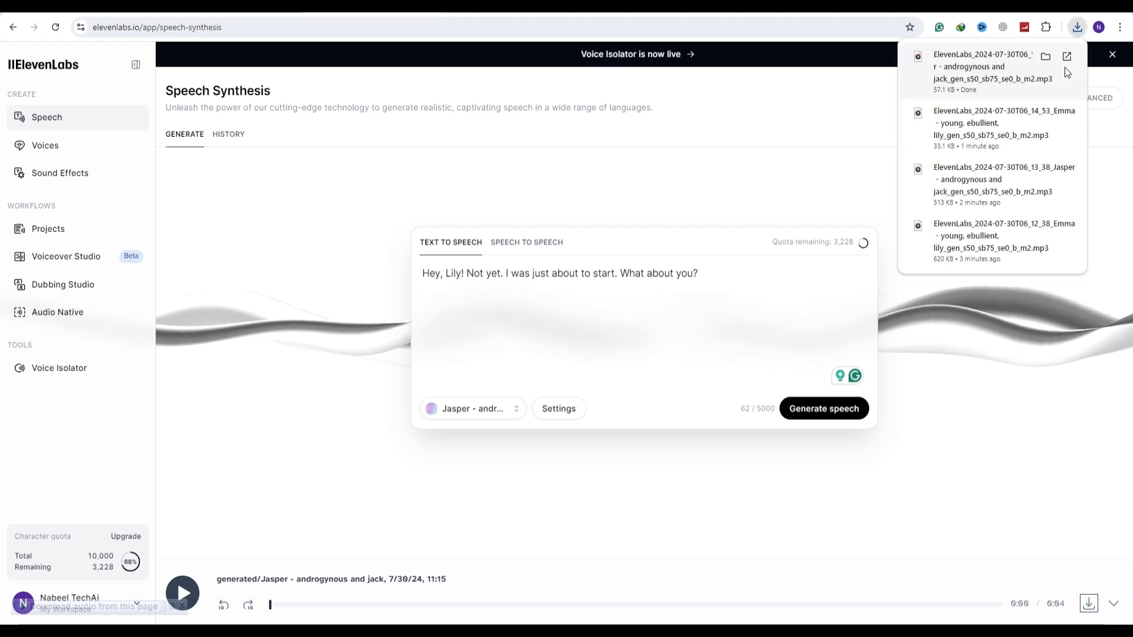
Generate and download Lily's second script line, starting "I finished mine right after school", as speech with the Emma voice
key(ctrl+Tab)
drag(402, 242, 494, 256)
key(ctrl+c)
key(ctrl+shift+Tab)
click(487, 410)
click(478, 206)
key(ctrl+a)
key(ctrl+v)
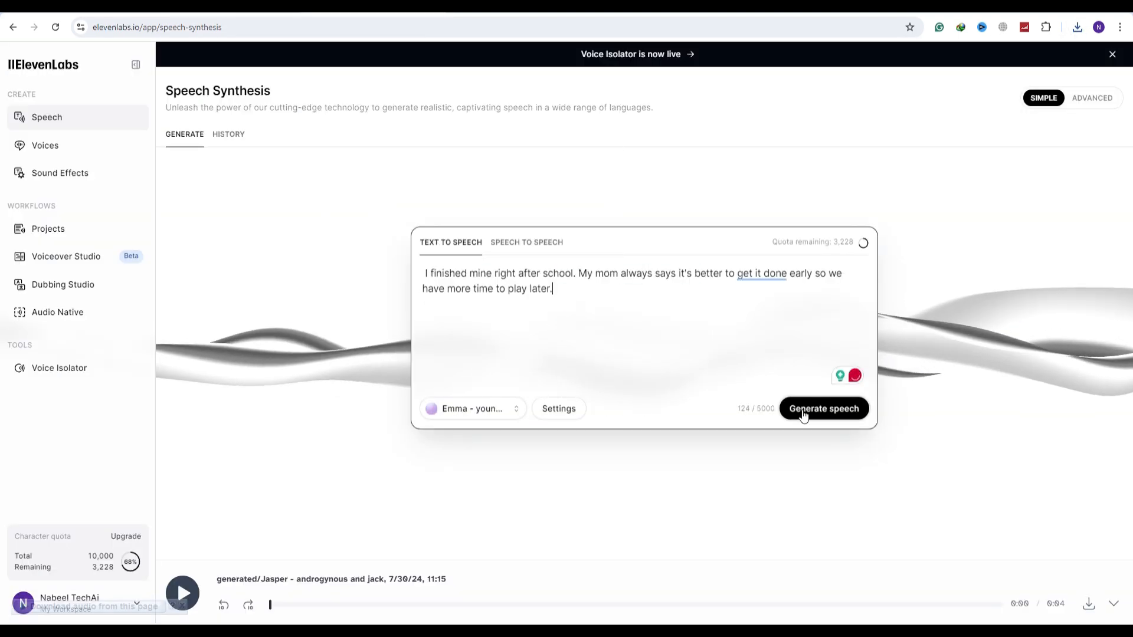
click(802, 415)
click(1086, 603)
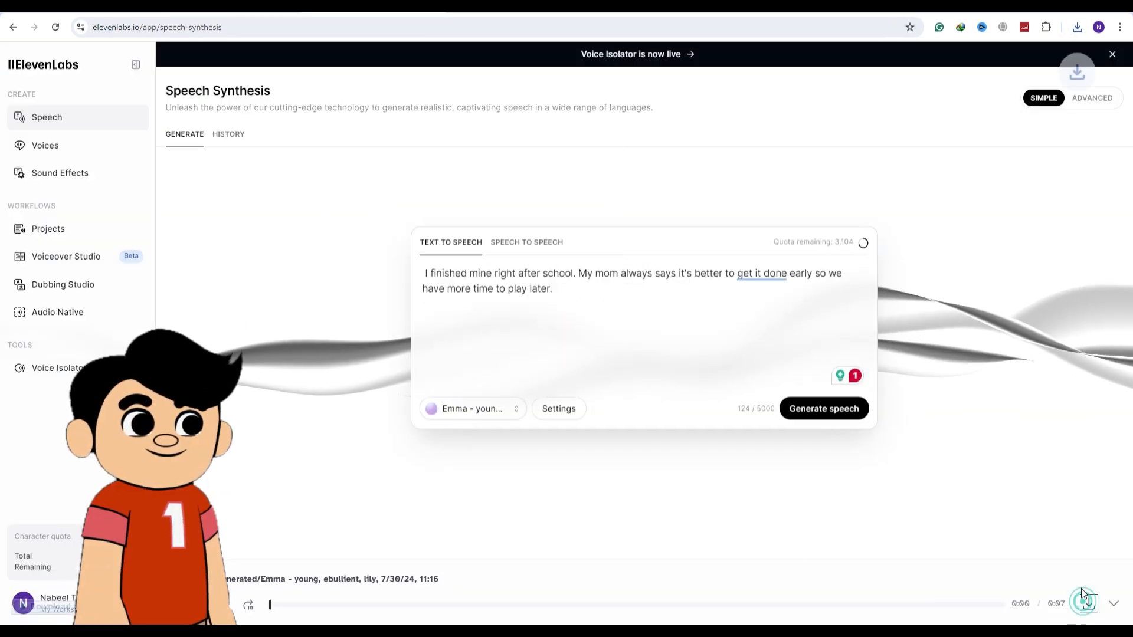
Search Google for "adobe express animate for audio" and start Adobe Express's Animate from audio tool
click(507, 264)
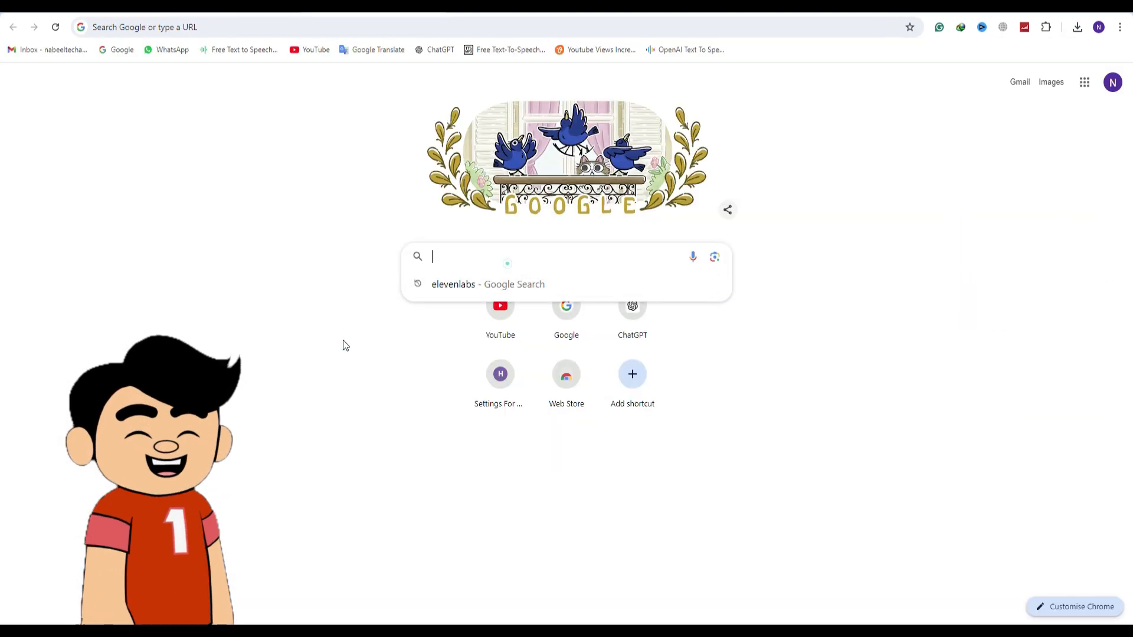
text(adobe e)
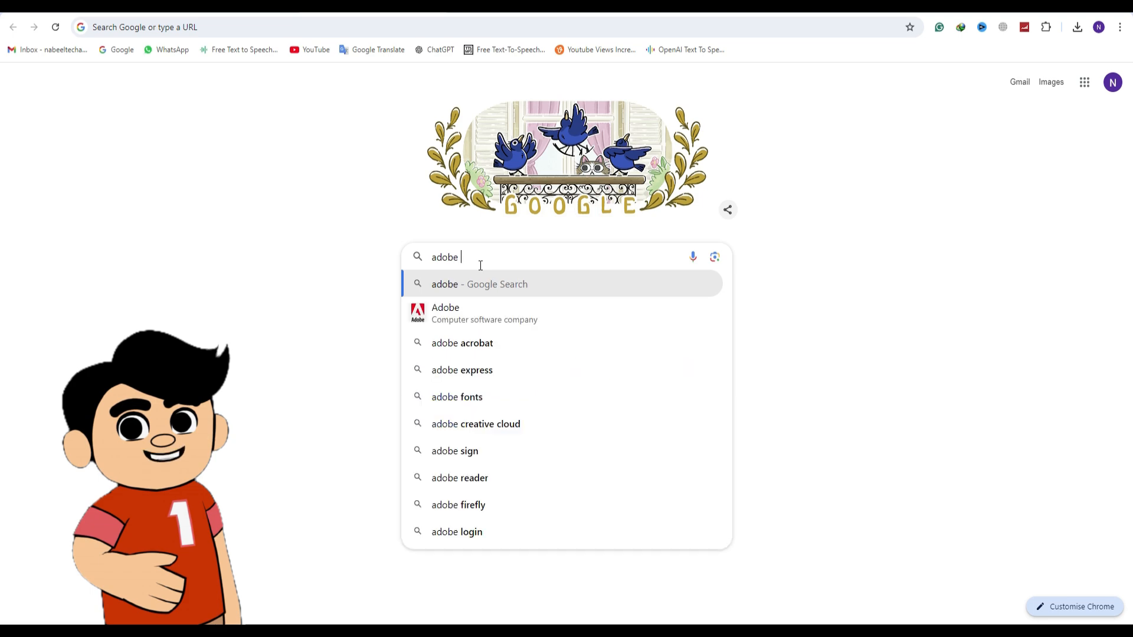
text(xpress an)
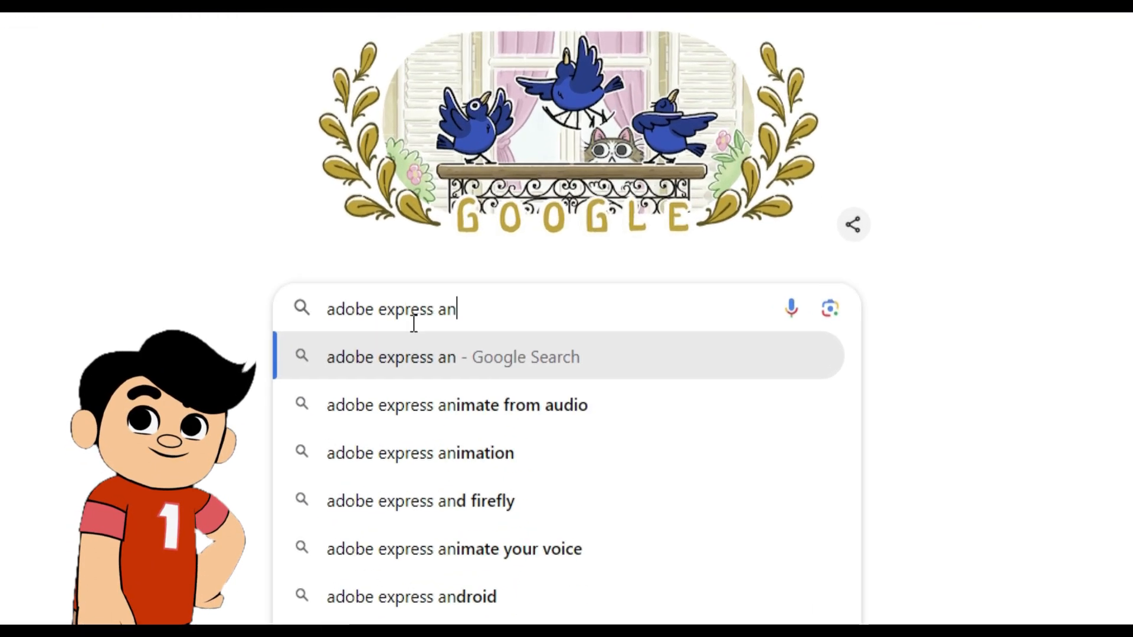
text(imate for audio)
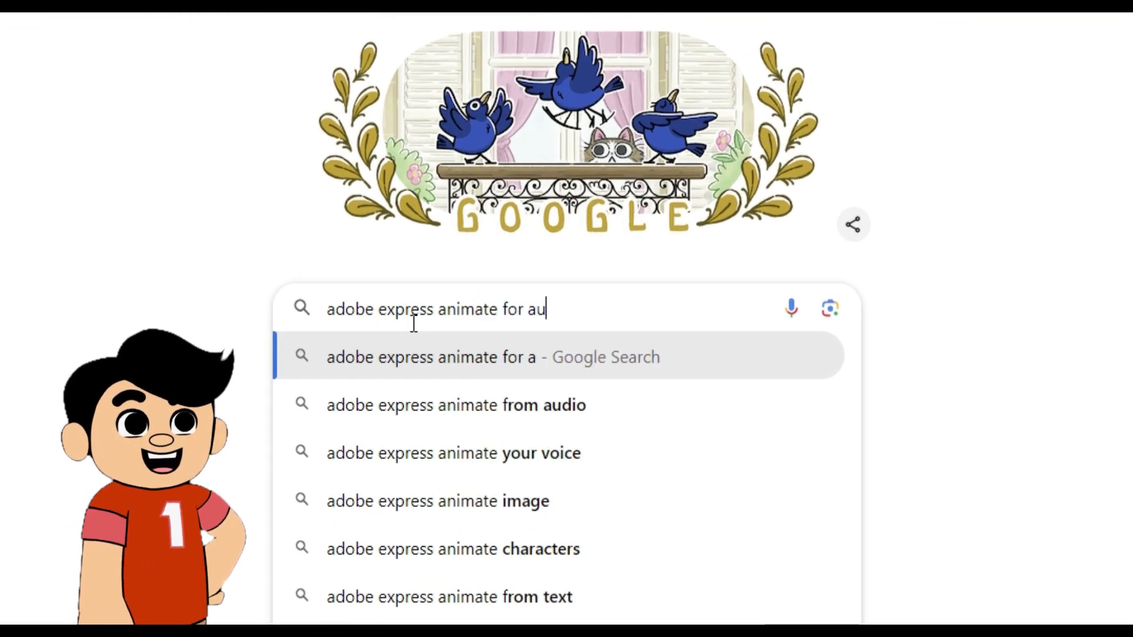
key(Return)
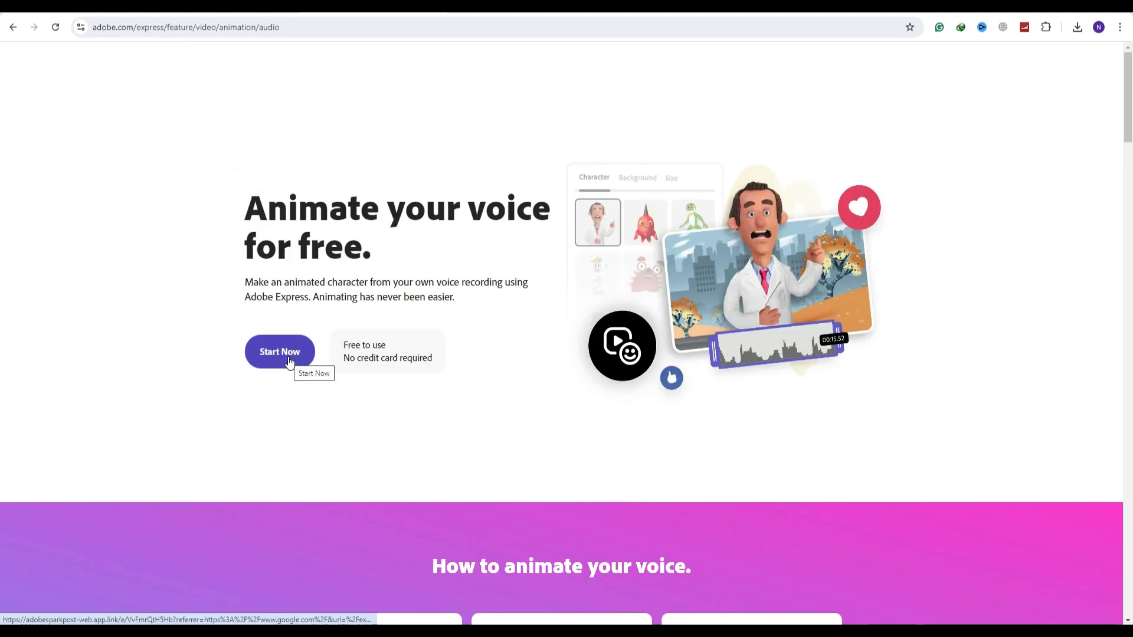
click(280, 352)
Limit the characters to the Young People category and choose Aletta
click(667, 209)
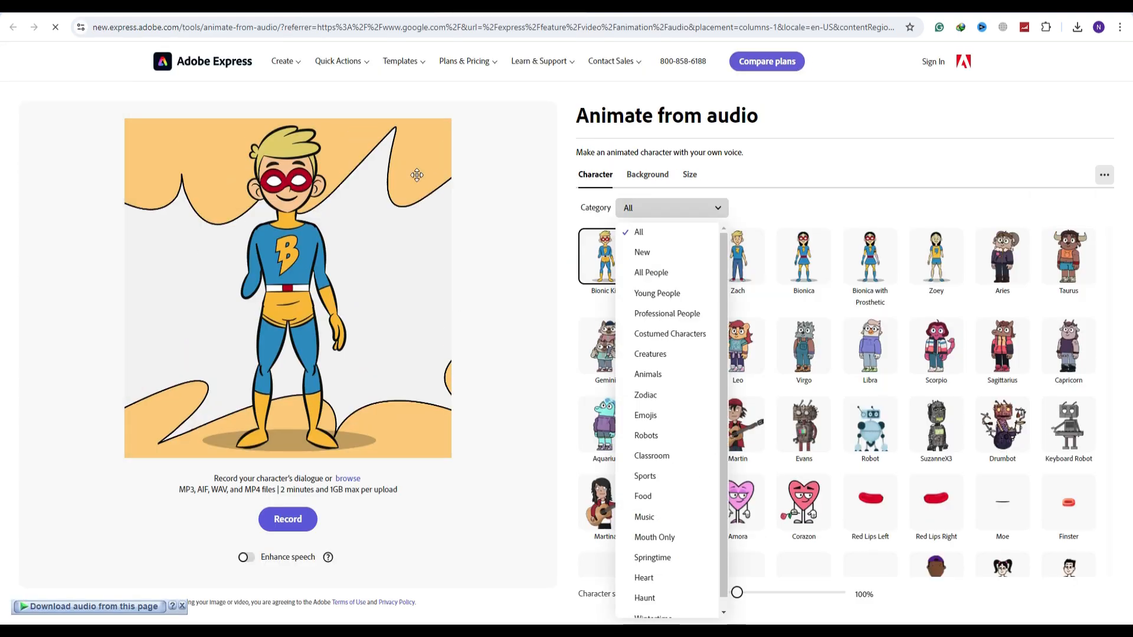
click(645, 294)
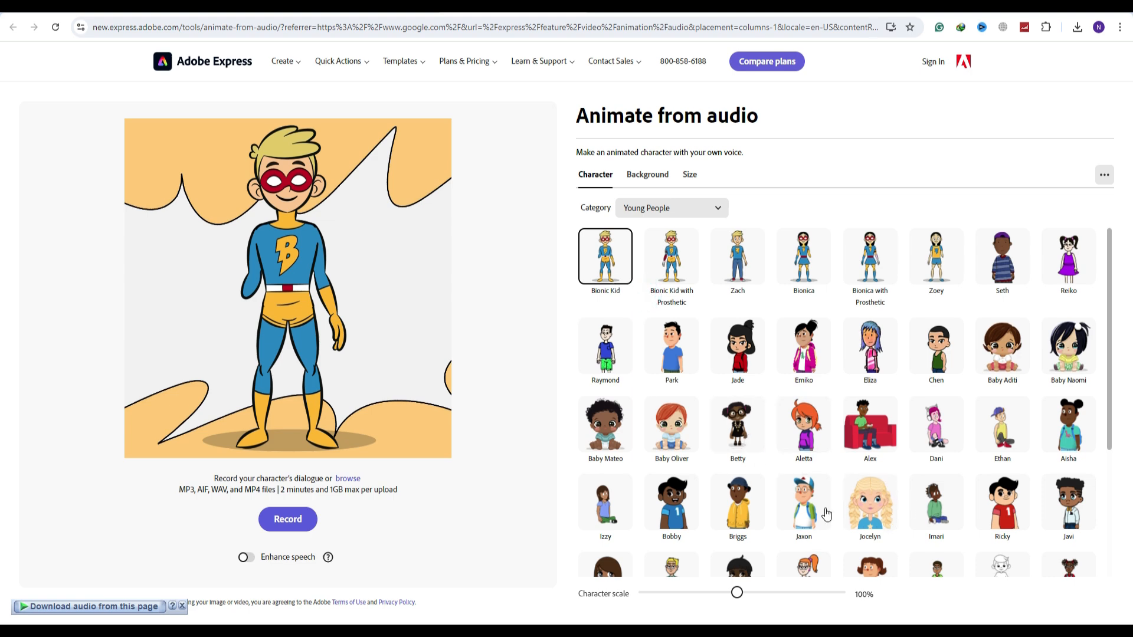
click(814, 442)
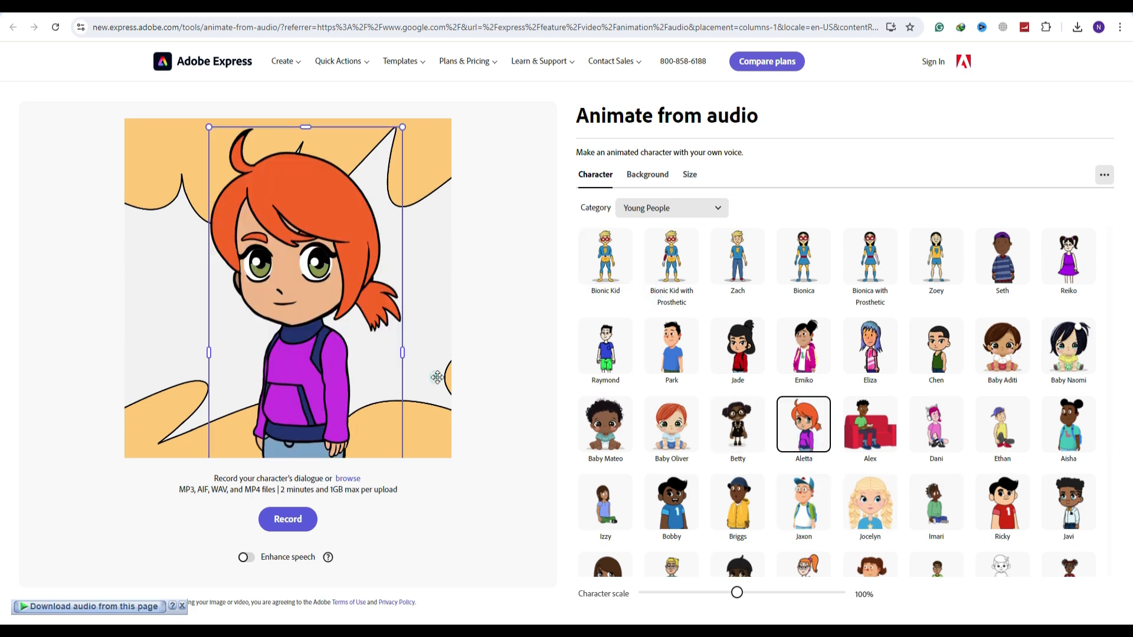
Set the background to a custom light green swatch colour
click(647, 175)
click(605, 297)
click(634, 470)
click(657, 496)
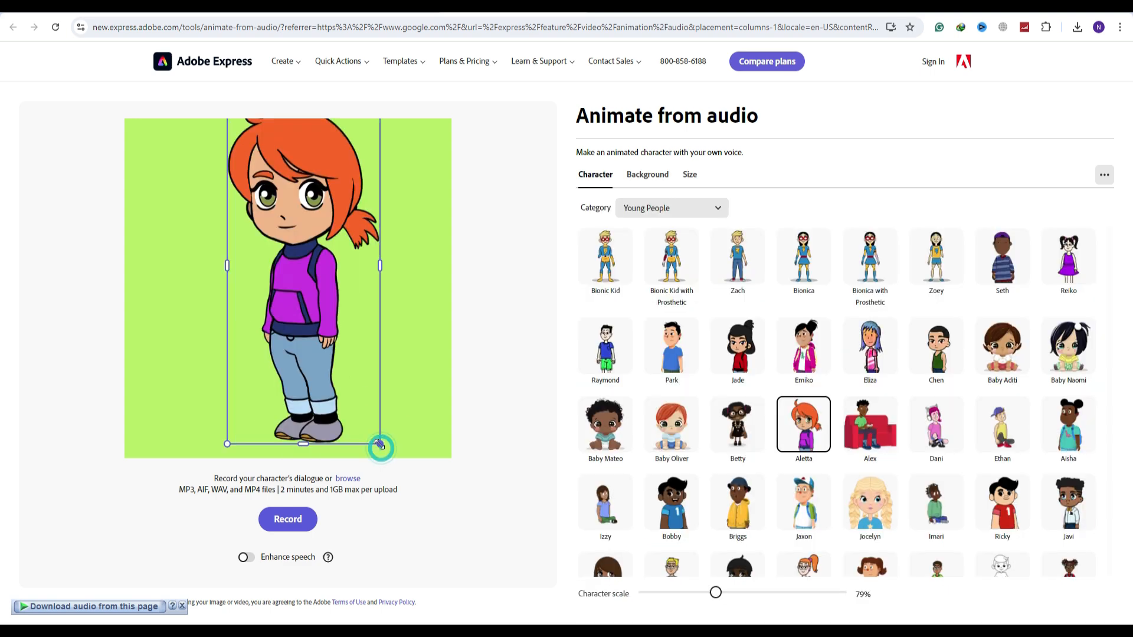
Scale the Aletta character to 73% and position it so the whole figure fits inside the frame
drag(326, 370, 328, 390)
drag(716, 593, 709, 594)
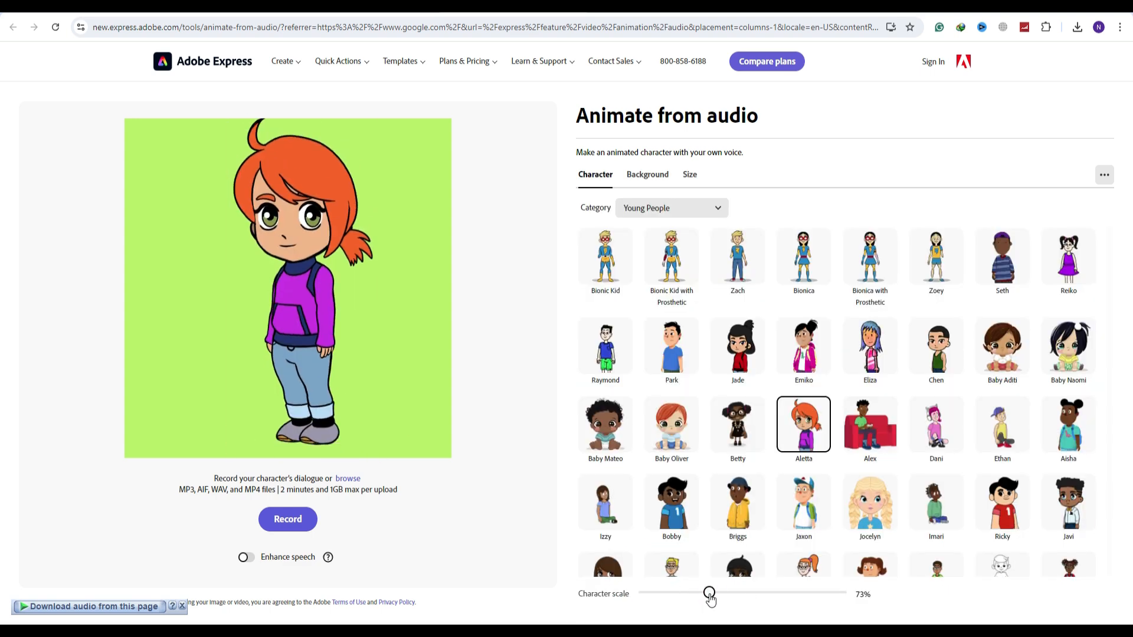
drag(305, 427, 306, 432)
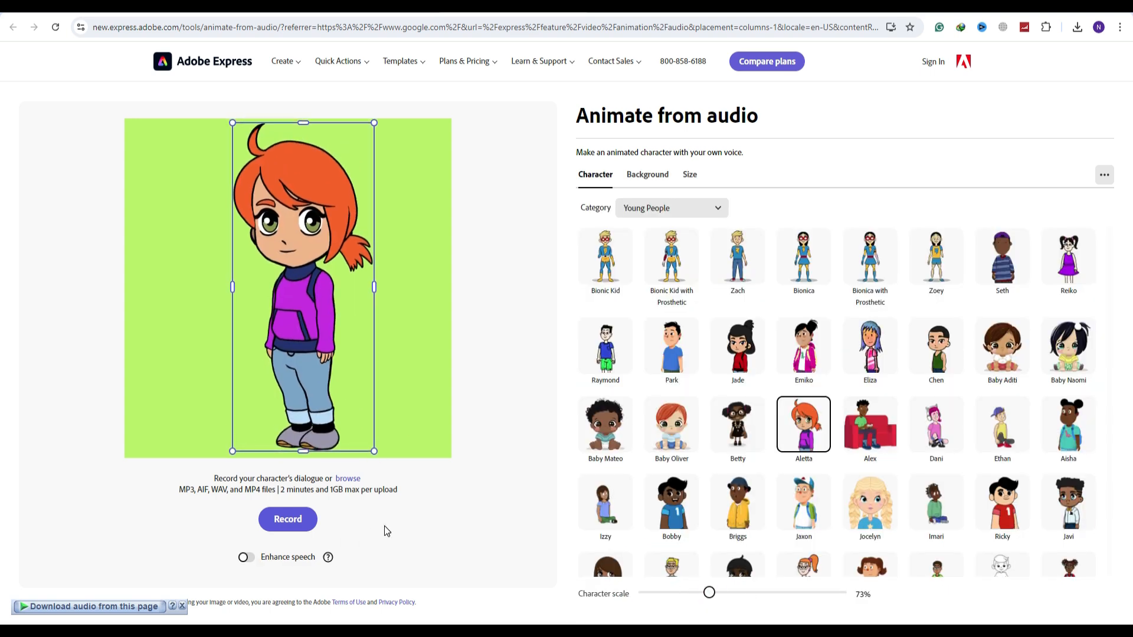
Upload the Lily audio file from the Conv folder to animate the character and download the resulting video
click(347, 478)
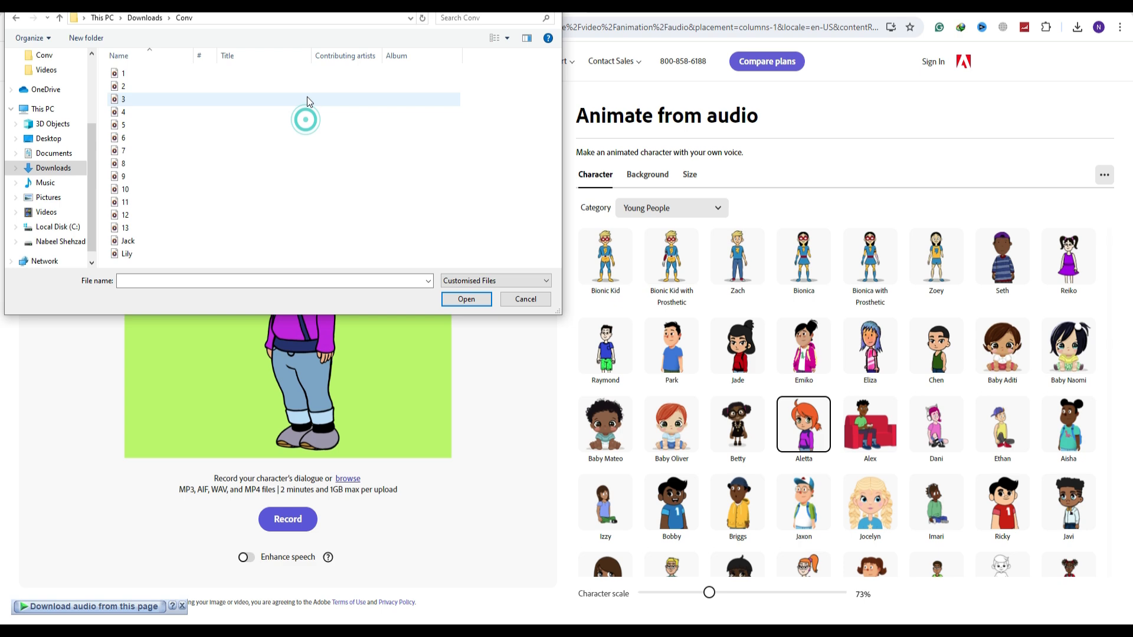
click(135, 255)
click(472, 297)
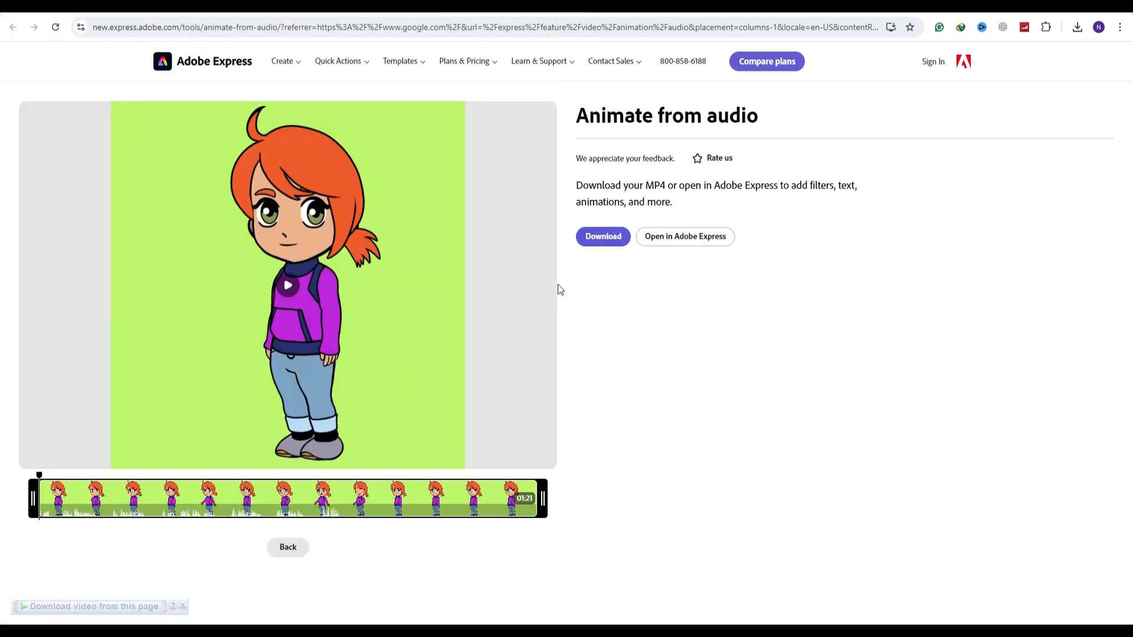
click(604, 236)
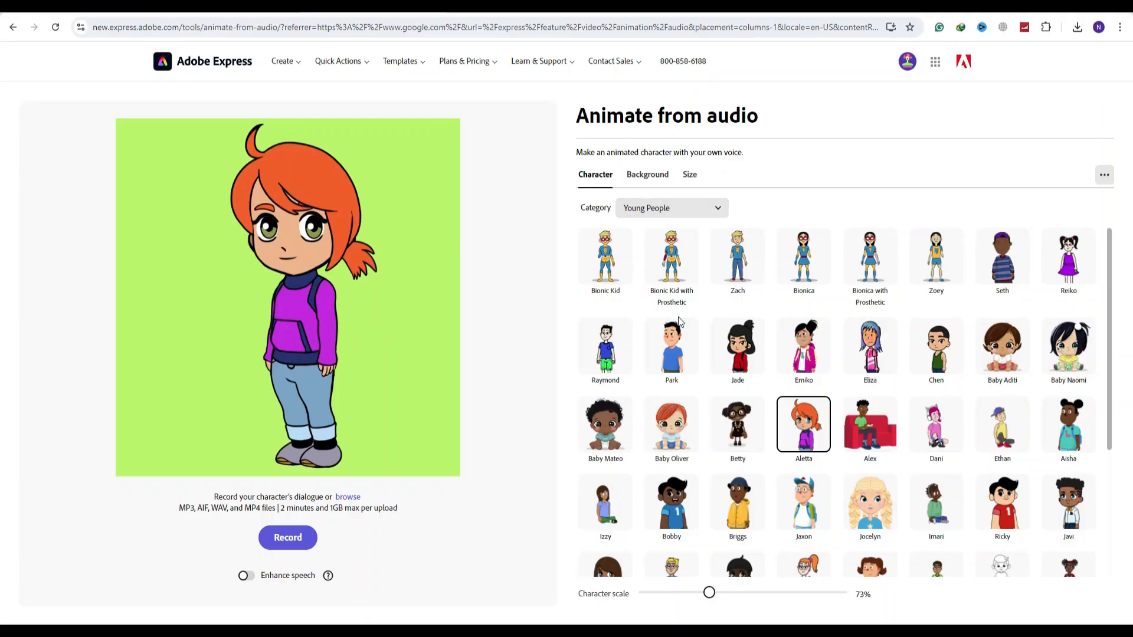
Choose the Jaxon character from the Young People category and scale him to 64% so the whole figure fits the frame
click(803, 258)
scroll(784, 427, down, 3)
click(671, 381)
click(1002, 381)
click(804, 381)
drag(707, 593, 700, 592)
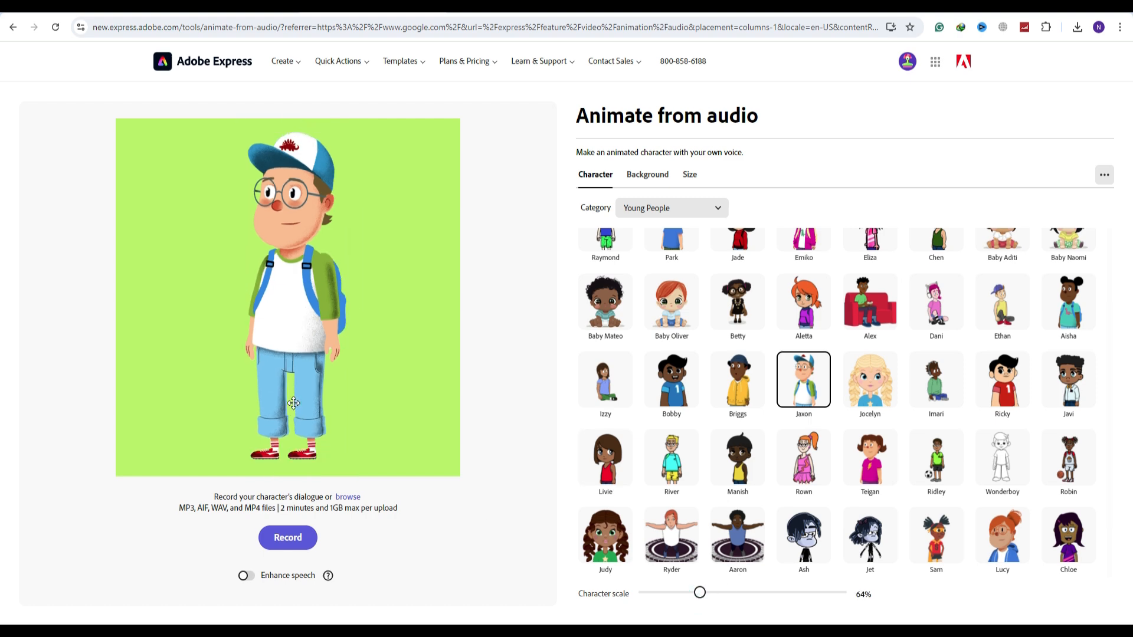
Upload the audio file with the second child's dialogue to animate the Jaxon character
click(348, 497)
click(144, 243)
click(466, 299)
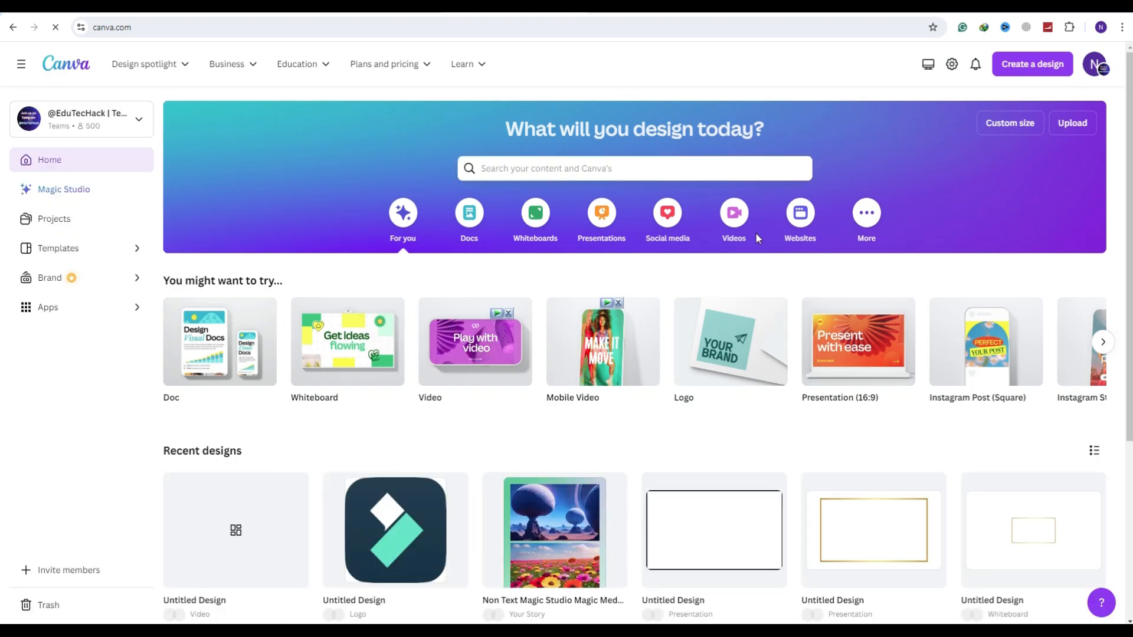
Switch to Canva, create a blank video design and search the templates for "park"
click(743, 227)
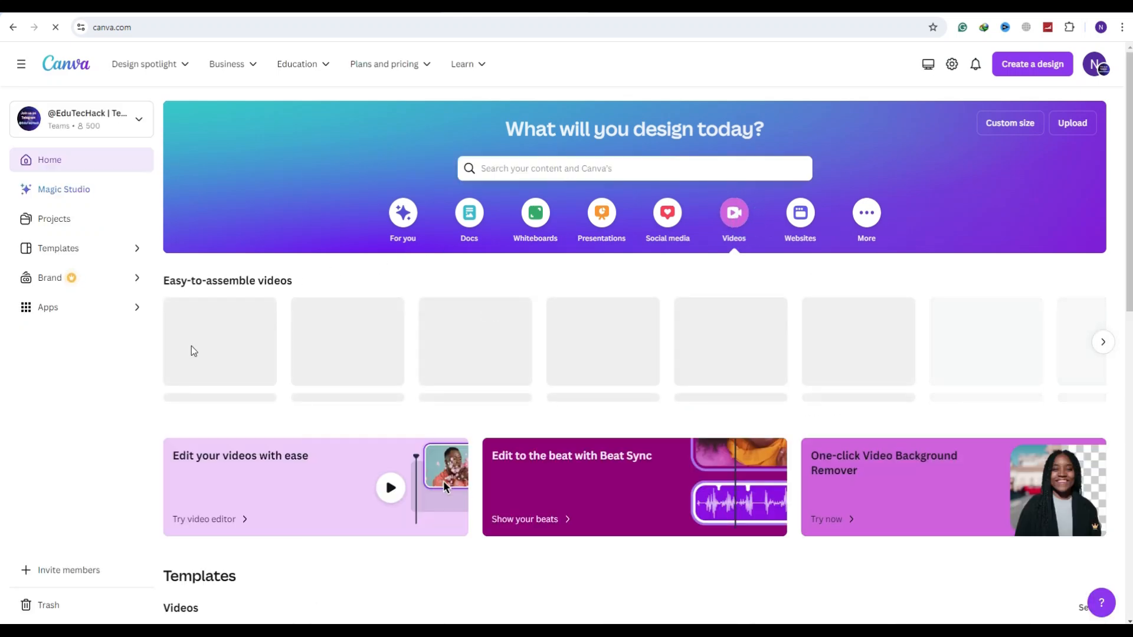
click(214, 355)
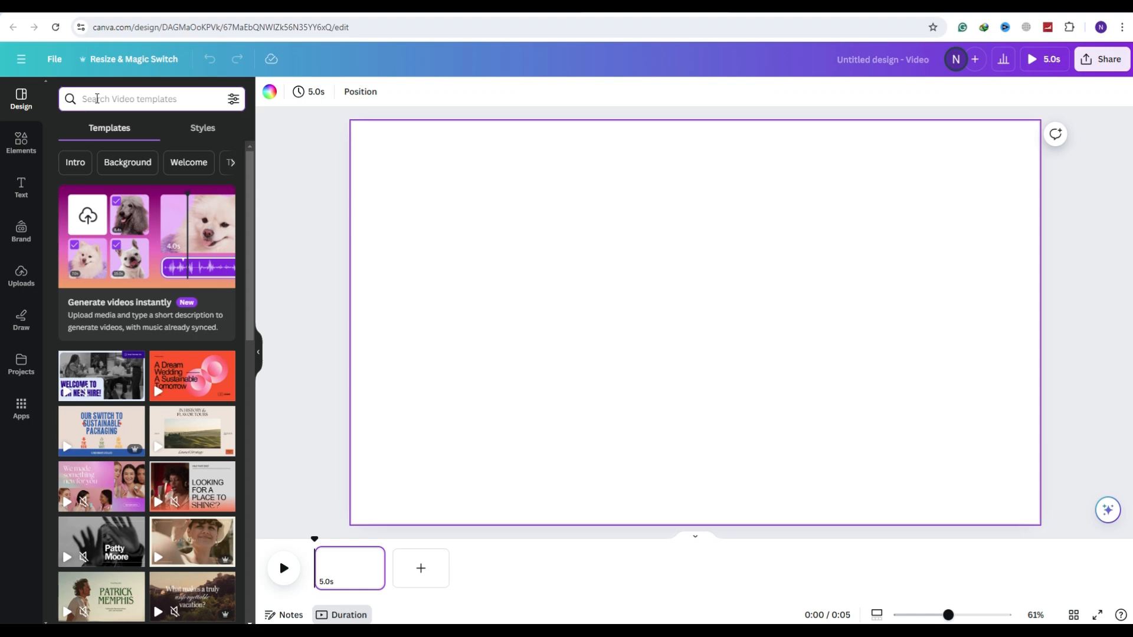
click(98, 99)
text(park)
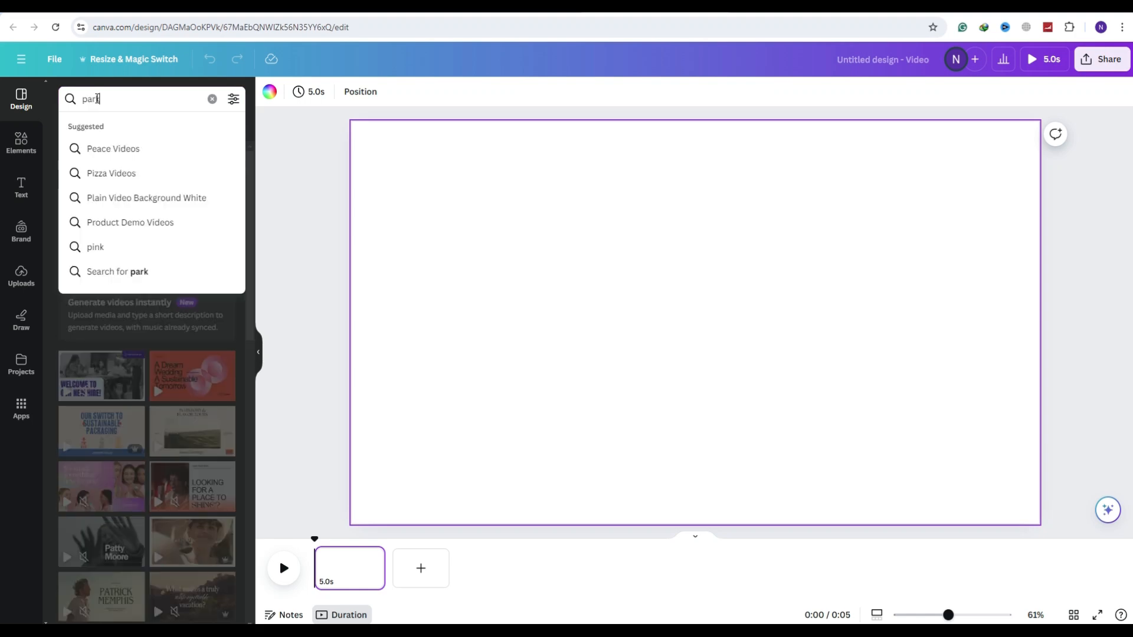
key(Return)
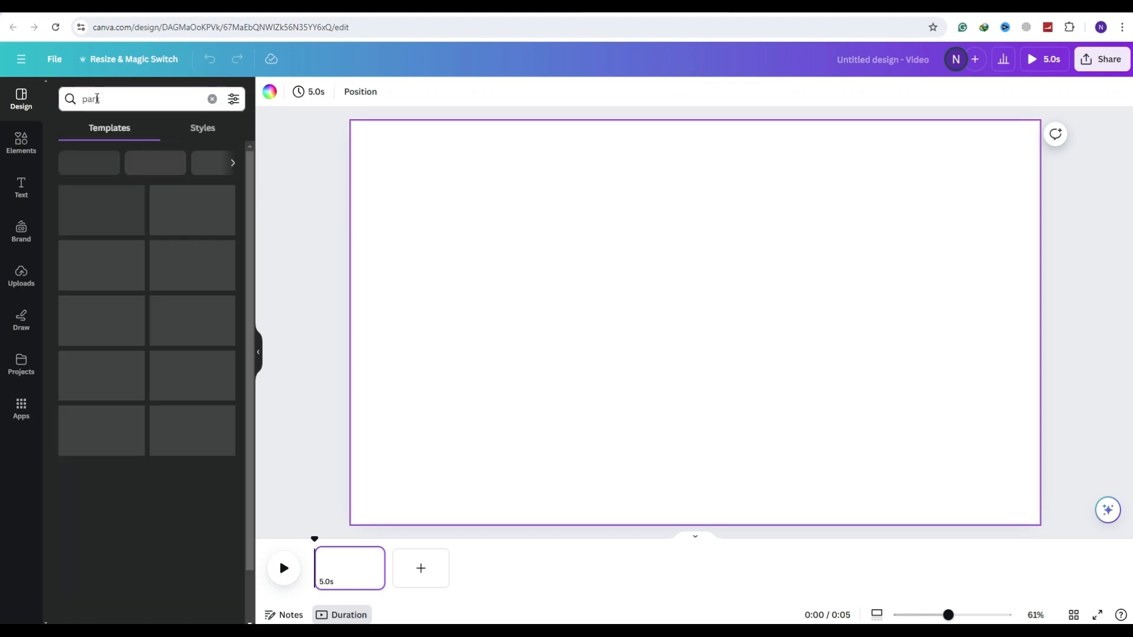
Insert the wooden cabin scene from the recently used elements and enlarge it to fill the whole page as background
click(21, 141)
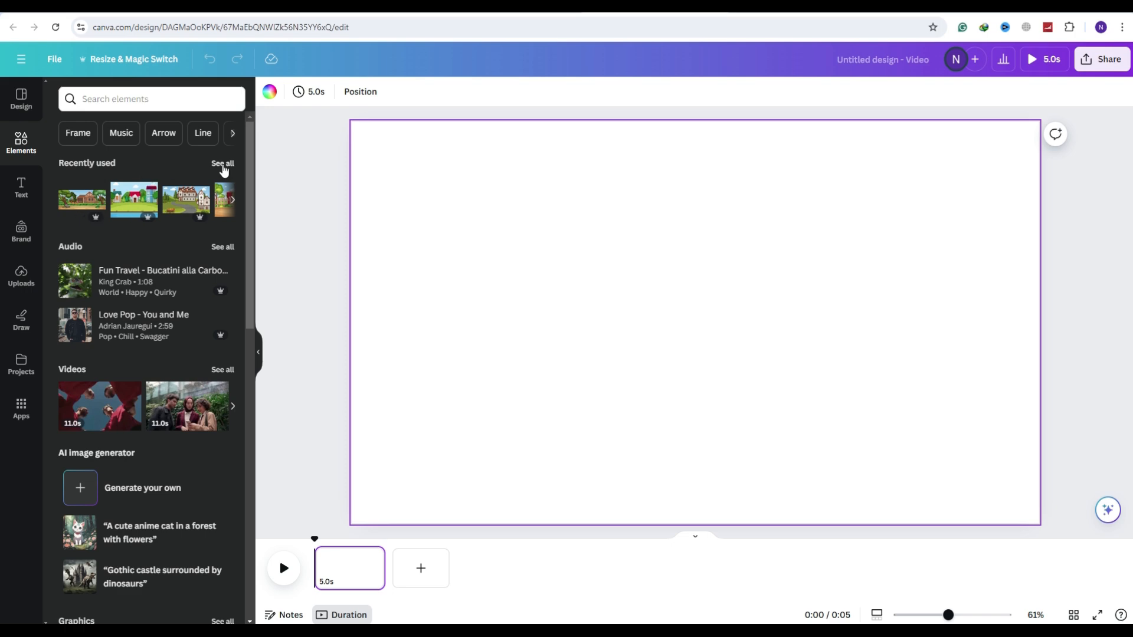
click(223, 167)
click(86, 148)
drag(390, 191, 314, 160)
drag(1001, 454, 1039, 469)
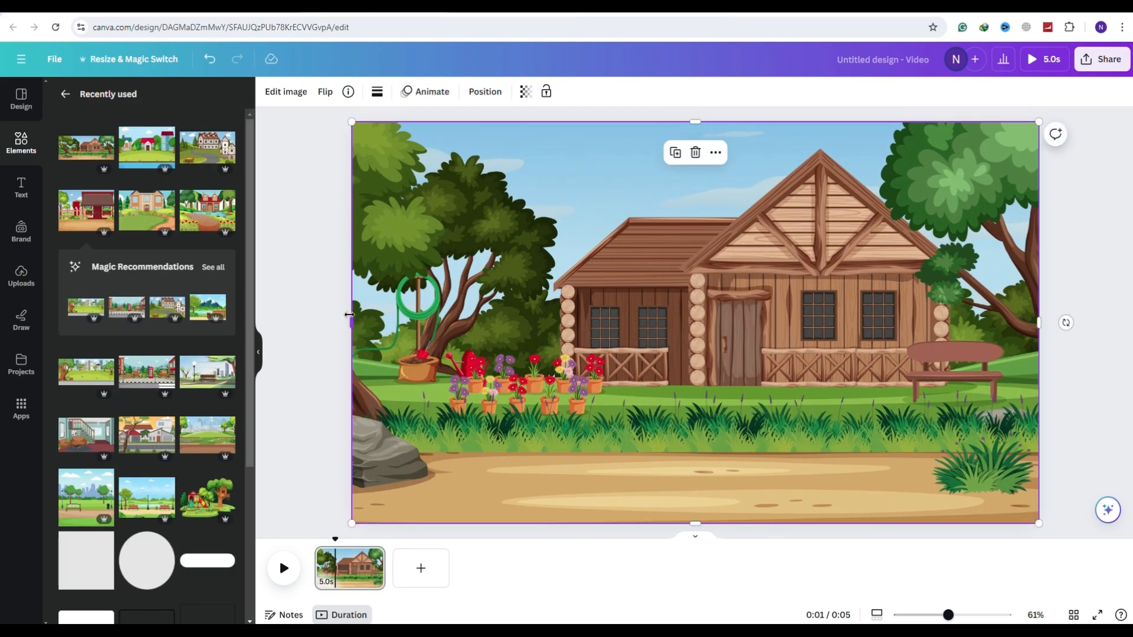
Search the elements for "plants animation" and place the broad-leaved green plant, shrunk, over the bush below the bench
click(21, 142)
text(plants anim)
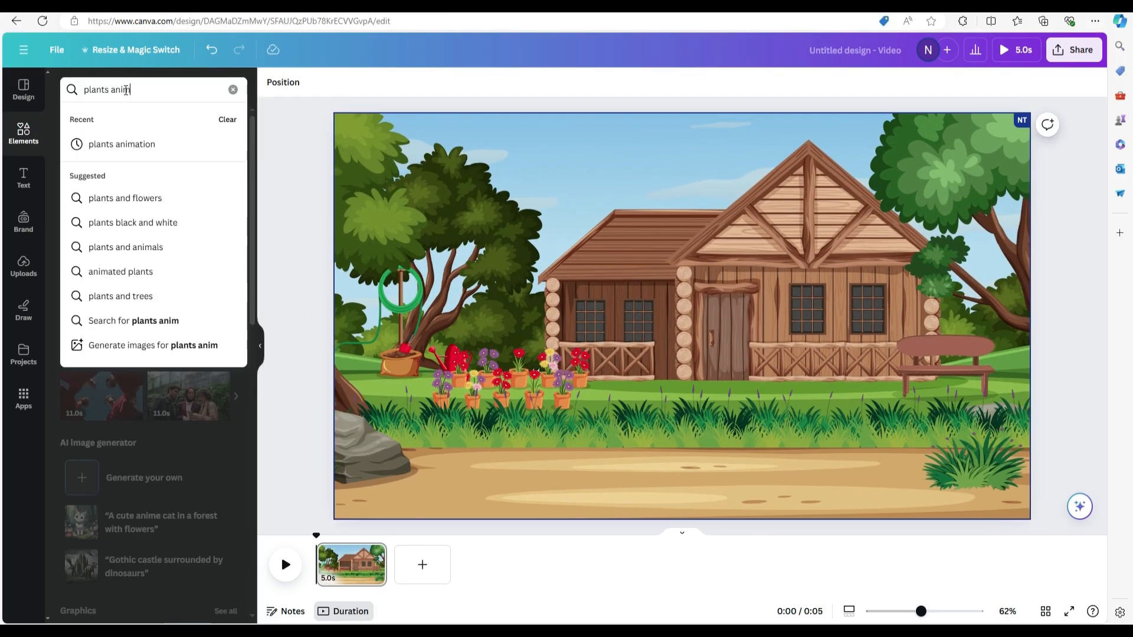
text(ation)
key(Return)
click(89, 230)
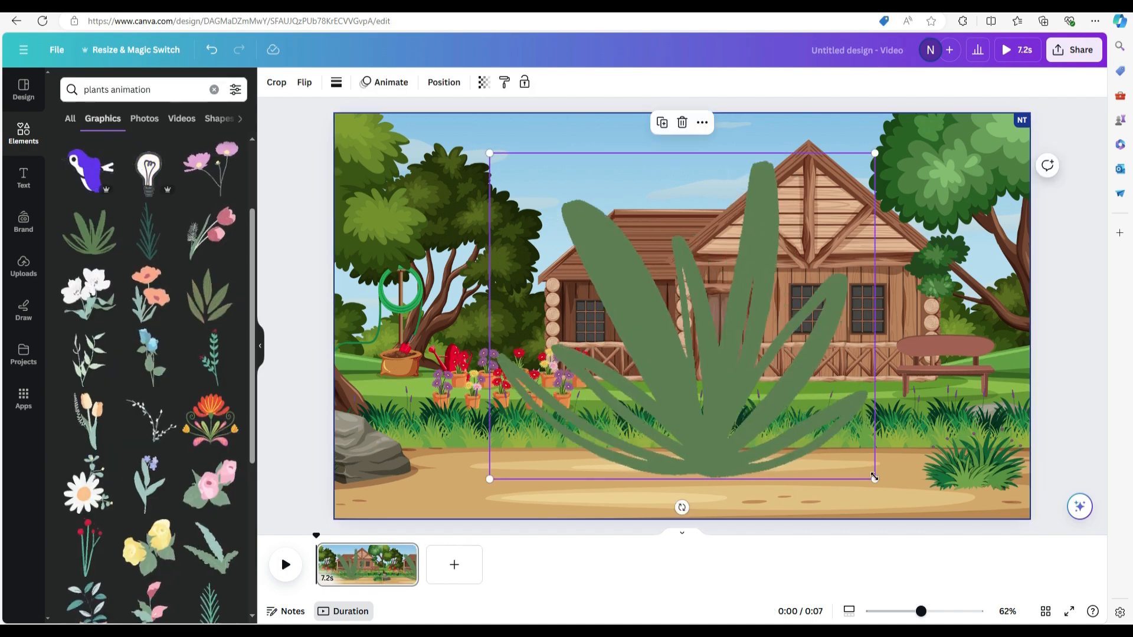
drag(875, 478, 651, 291)
drag(578, 236, 744, 396)
drag(816, 453, 769, 411)
drag(721, 394, 988, 477)
click(820, 481)
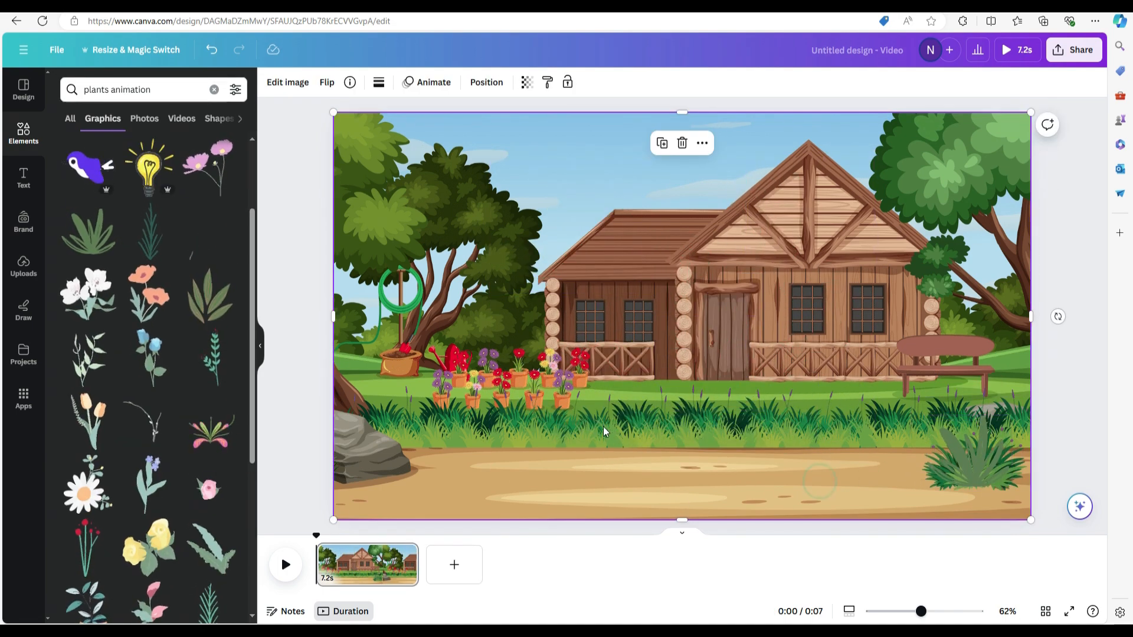
Add the tall spiky dark-green plant at reduced size and place copies beside the rock, mid-grass and next to the bench
click(149, 232)
drag(606, 481, 699, 282)
drag(729, 230, 652, 407)
click(456, 446)
click(472, 467)
click(405, 407)
drag(652, 407, 1000, 399)
click(872, 440)
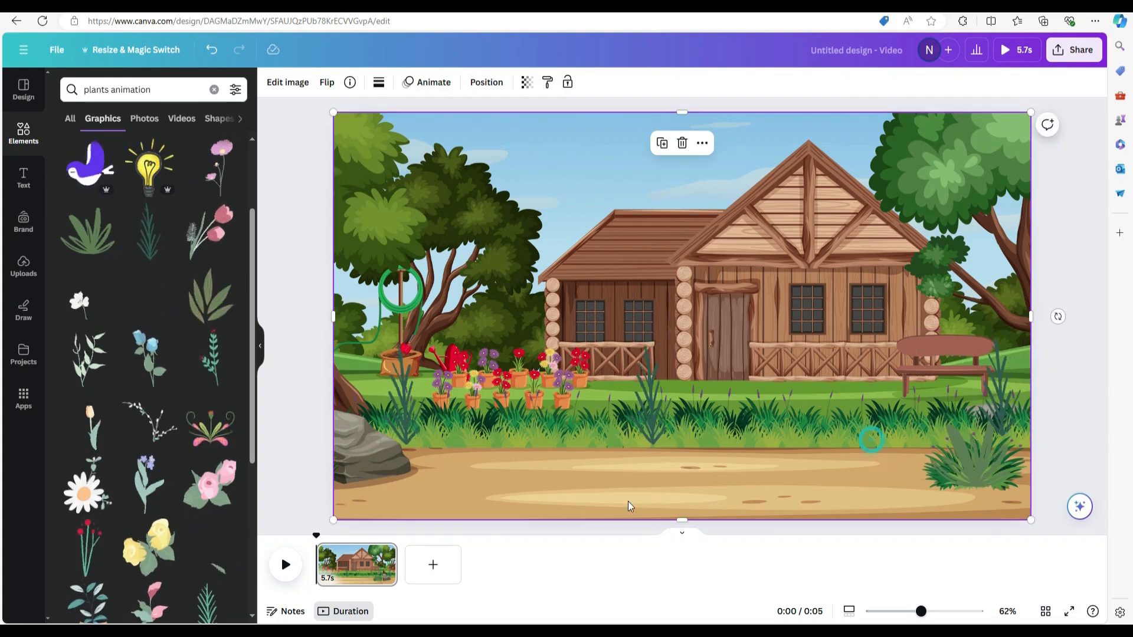
Add the light-green leafy sprig, shrink it and place it in the grass in front of the cabin's double windows
click(211, 358)
drag(744, 478, 641, 208)
drag(633, 186, 861, 420)
click(874, 443)
Add the red-berry stem graphics at small size in the grass below the cabin door and in front of the bench
scroll(97, 506, down, 10)
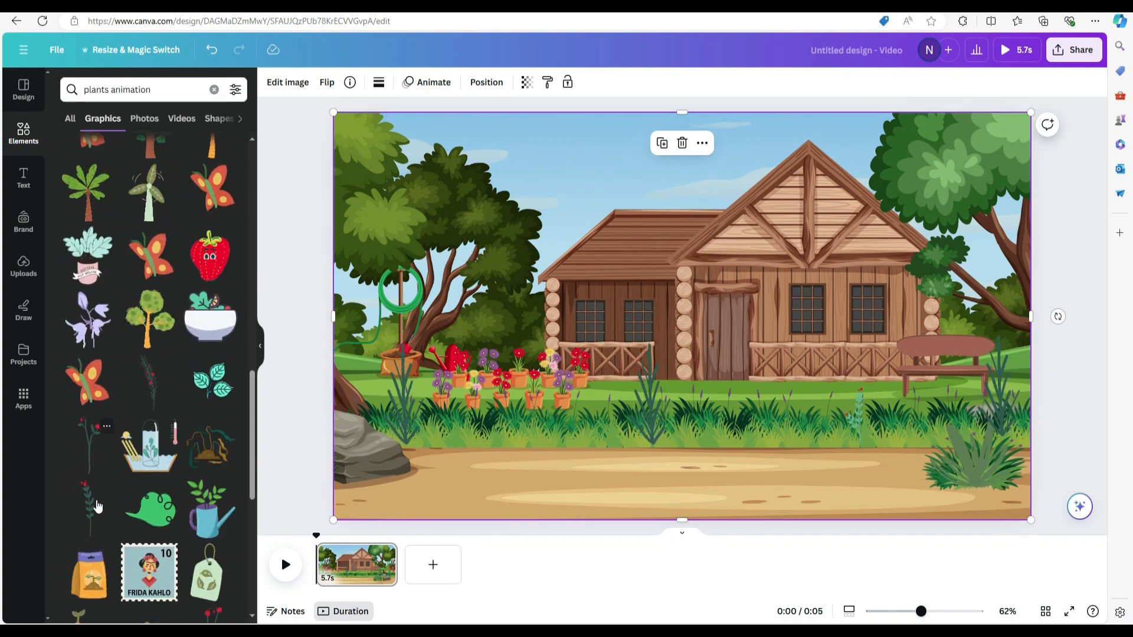
click(90, 506)
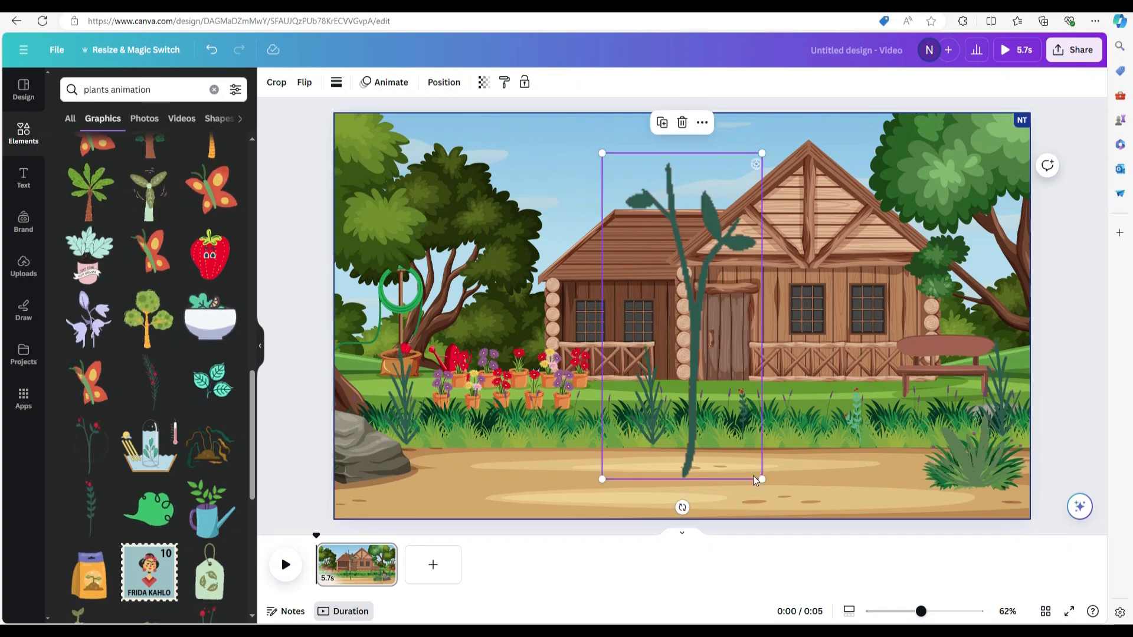
drag(762, 480, 636, 221)
drag(619, 188, 915, 406)
Duplicate the leafy red-berry stem, spread the copies along the grass strip and slightly enlarge the one below the windows
click(742, 408)
key(ctrl+d)
drag(745, 413, 801, 408)
drag(801, 408, 577, 410)
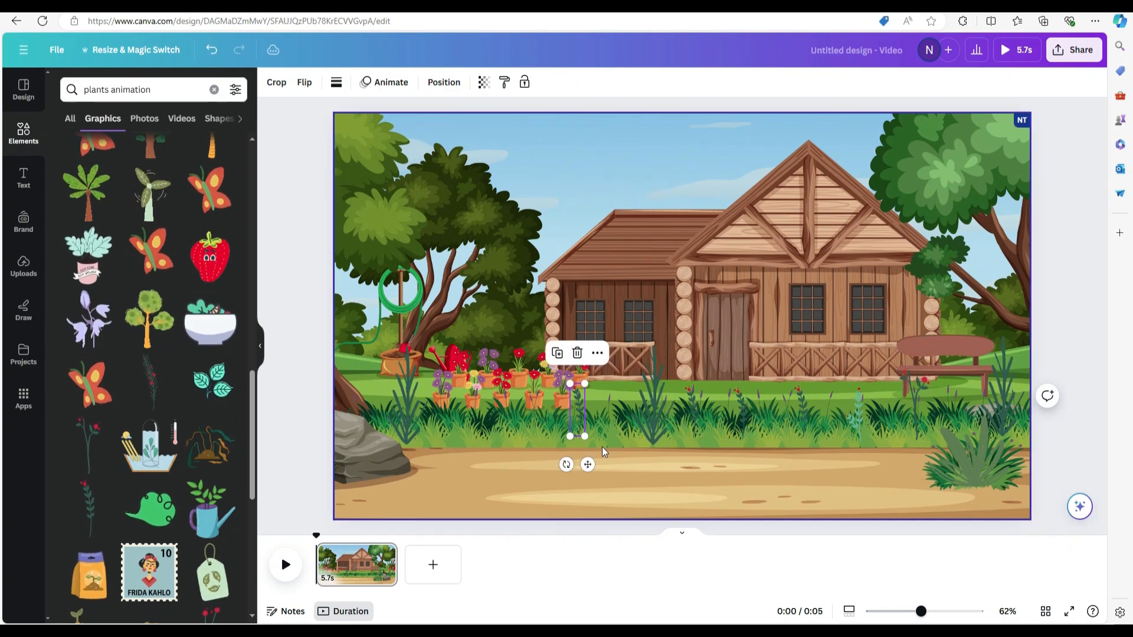
click(604, 452)
click(801, 410)
drag(809, 383, 811, 377)
click(826, 467)
Replace the element search with "butterfly" and limit the results to graphics
click(214, 89)
click(143, 94)
text(but)
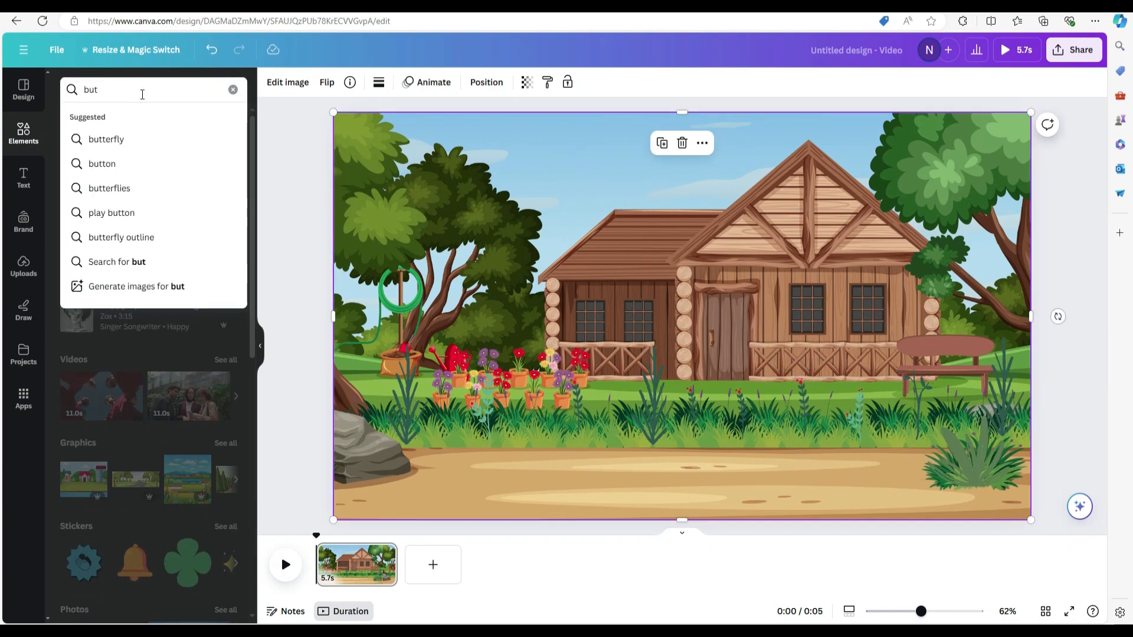
click(112, 140)
click(104, 124)
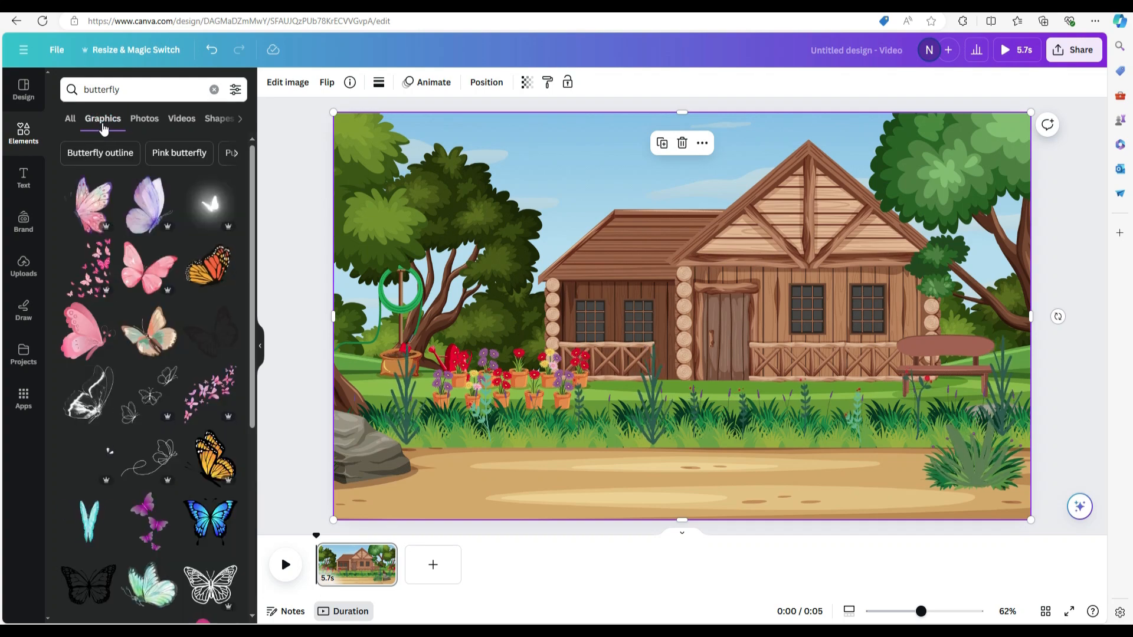
Add the yellow-and-green butterfly, shrink it to flower size and place it at the edge of the potted flowers
scroll(160, 413, down, 10)
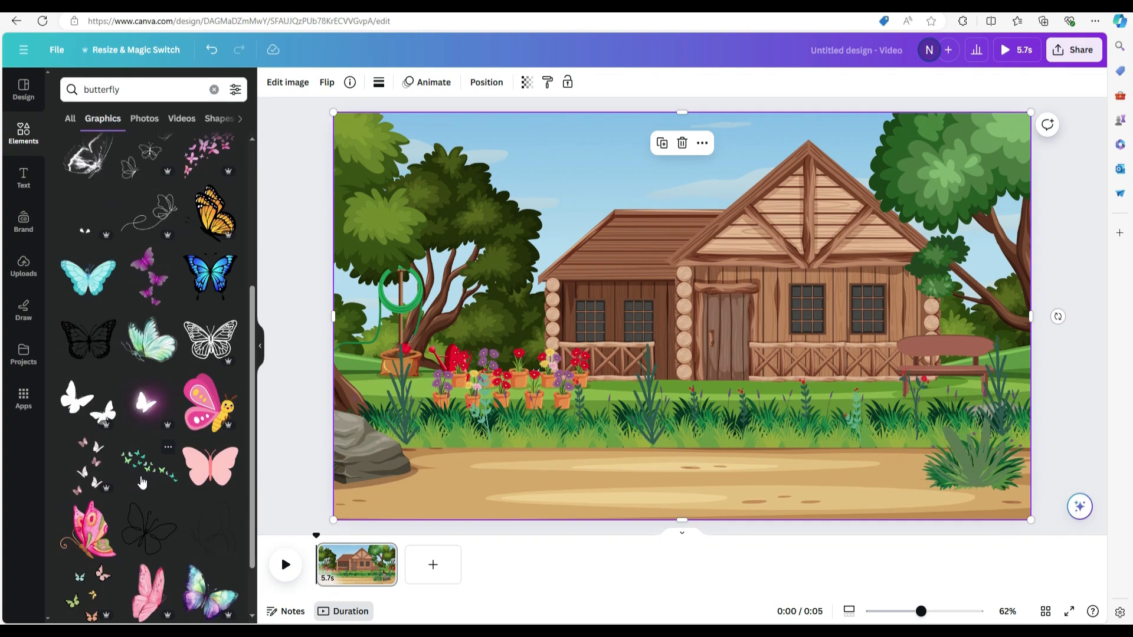
click(87, 344)
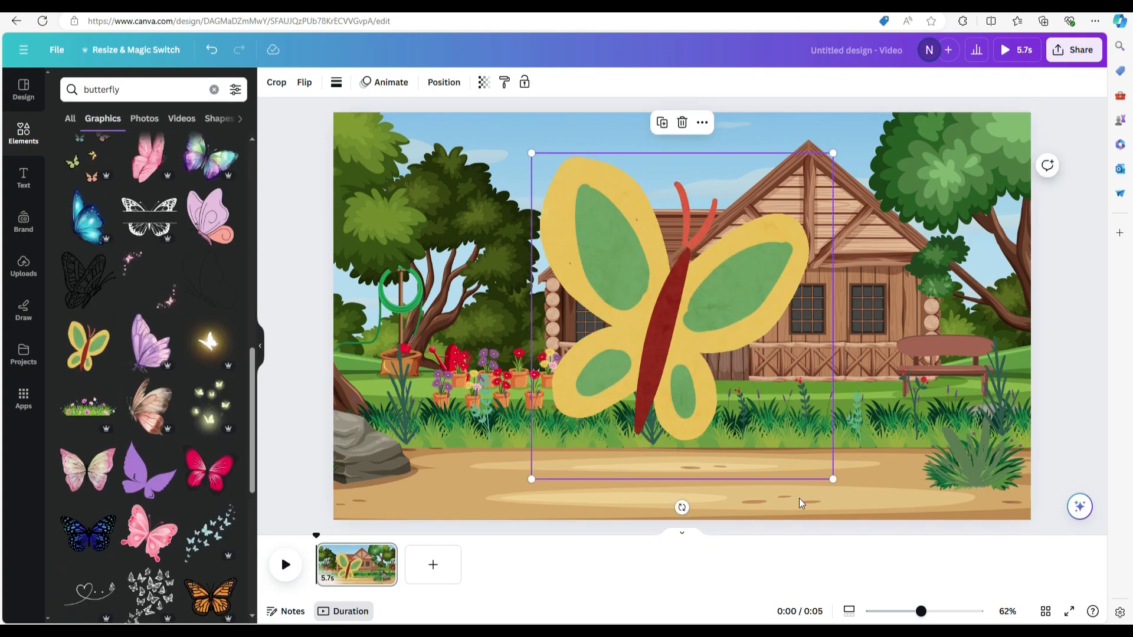
drag(826, 480, 624, 254)
drag(564, 203, 434, 407)
drag(493, 455, 447, 405)
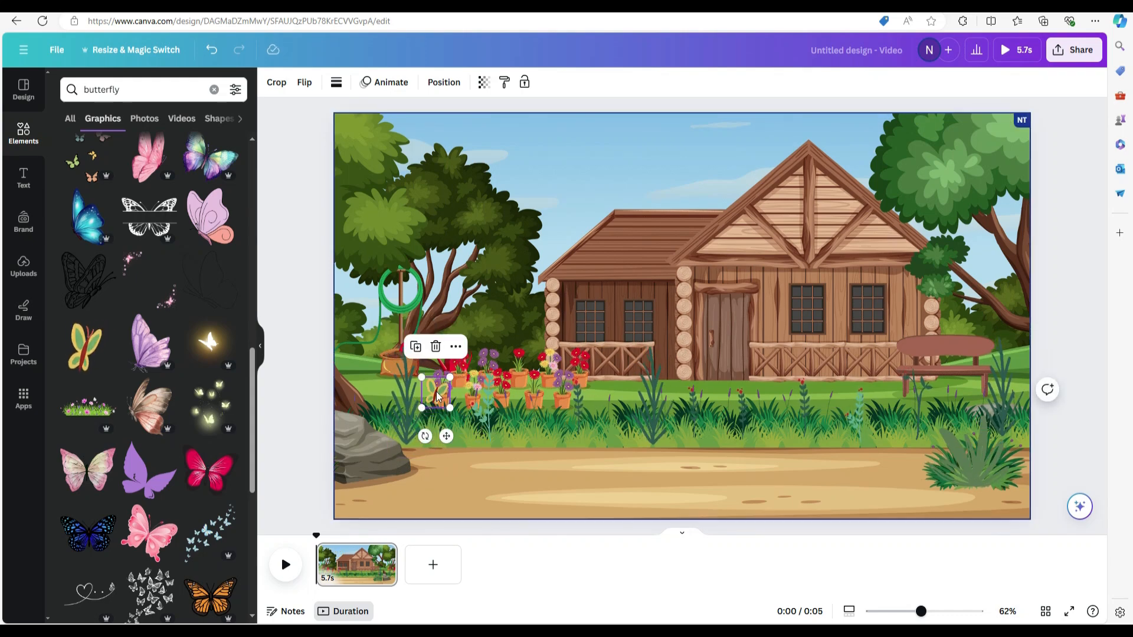
Create a custom animation moving the butterfly along a looping path across the potted flowers at the slowest speed
click(384, 83)
click(115, 188)
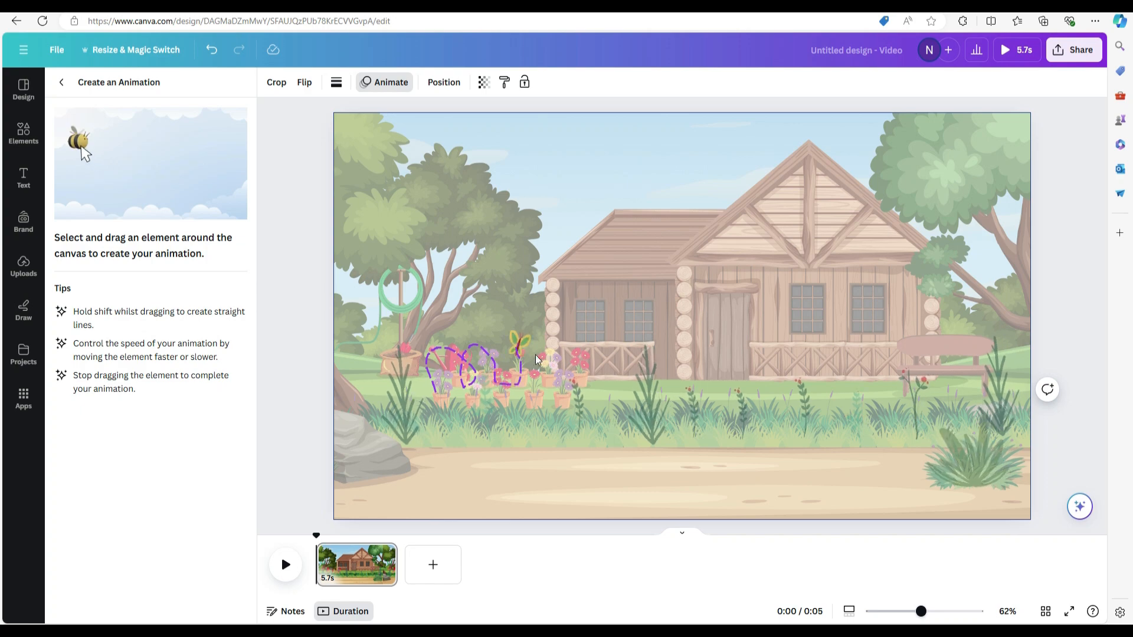
drag(592, 377, 585, 372)
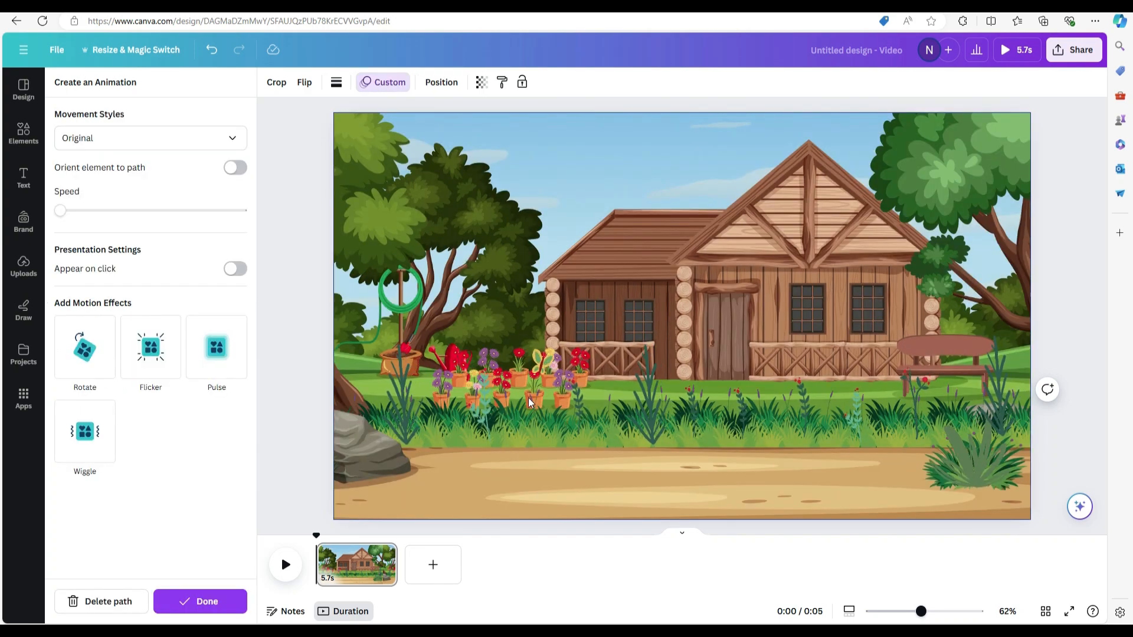
Search the elements for "cloud animation"
click(23, 133)
click(148, 96)
text(cloud animation)
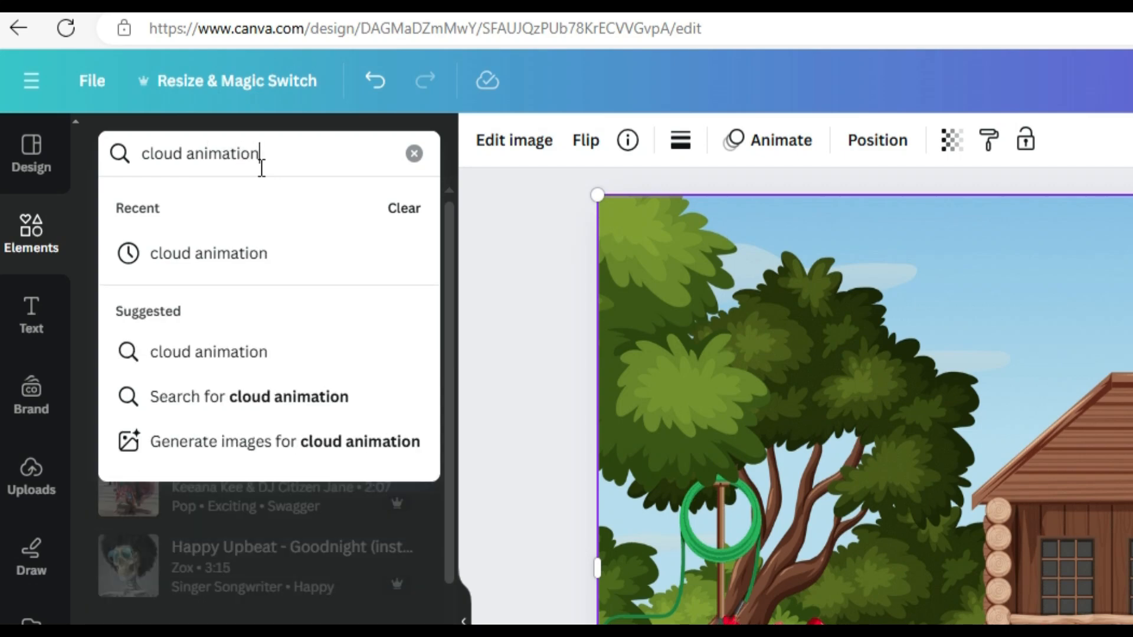
key(Return)
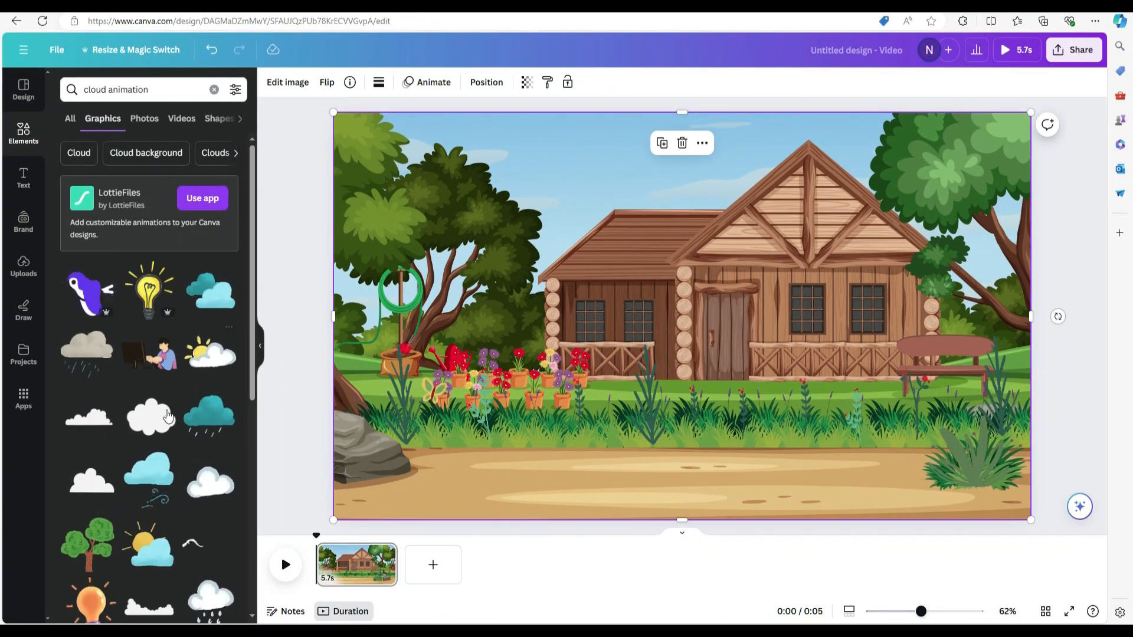
Add the sun-with-blue-cloud graphic, resize it and position it in the sky above the cabin roof
scroll(160, 438, down, 2)
click(160, 439)
drag(880, 479, 663, 299)
drag(627, 283, 481, 167)
drag(449, 144, 645, 173)
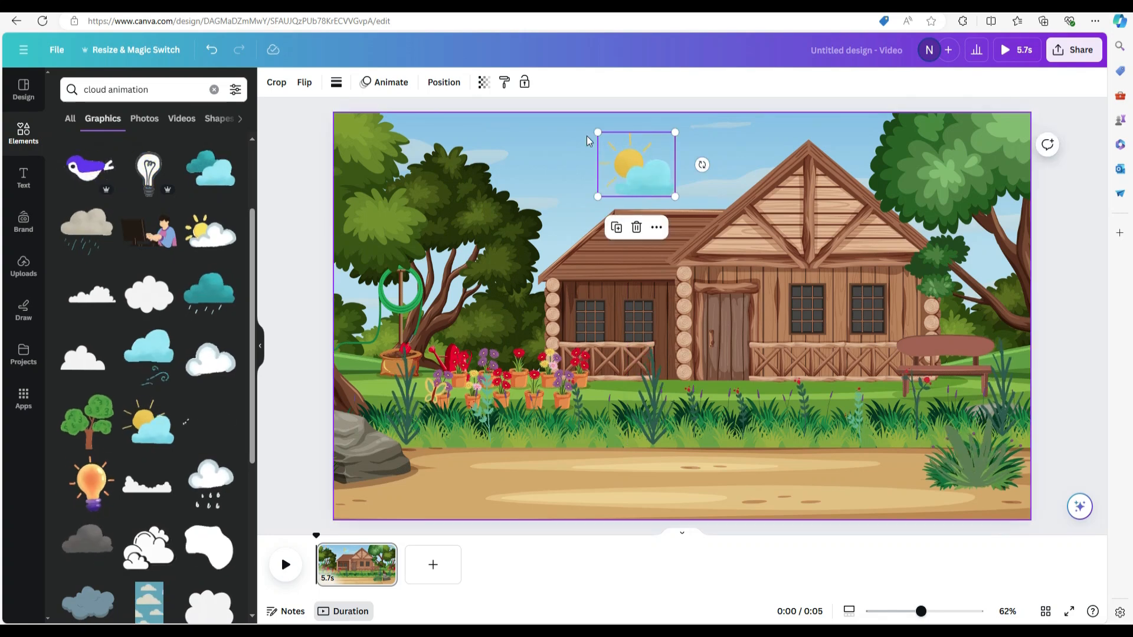
drag(600, 133, 584, 120)
click(732, 292)
drag(653, 178, 669, 190)
click(629, 475)
Search the elements for "birds flying" and show only graphics
triple_click(130, 89)
text(bird)
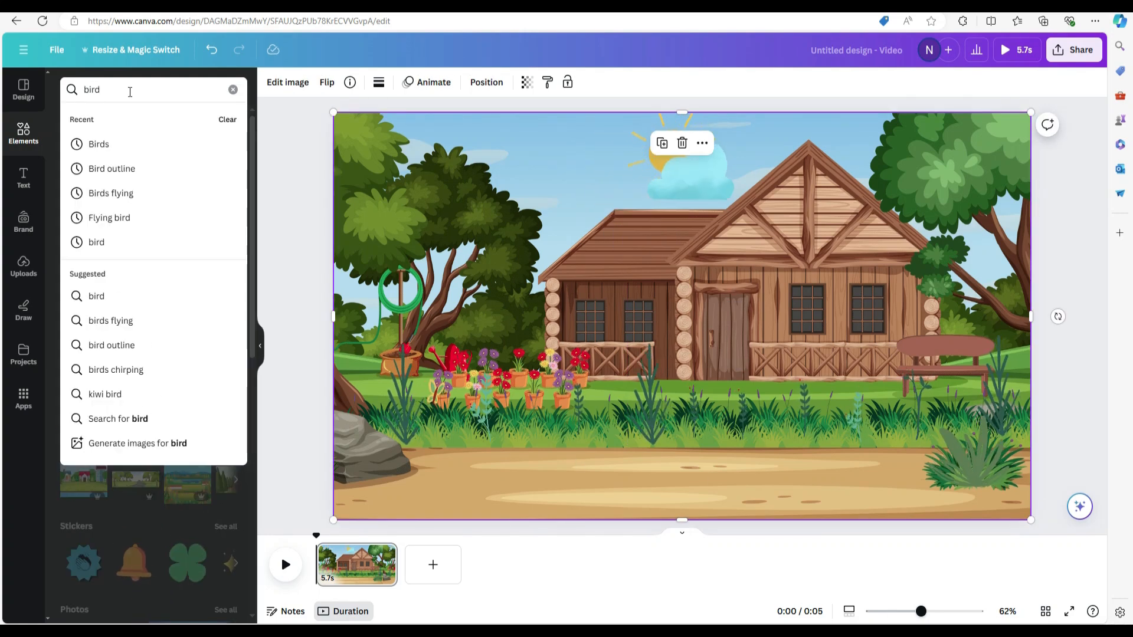
text(s flying)
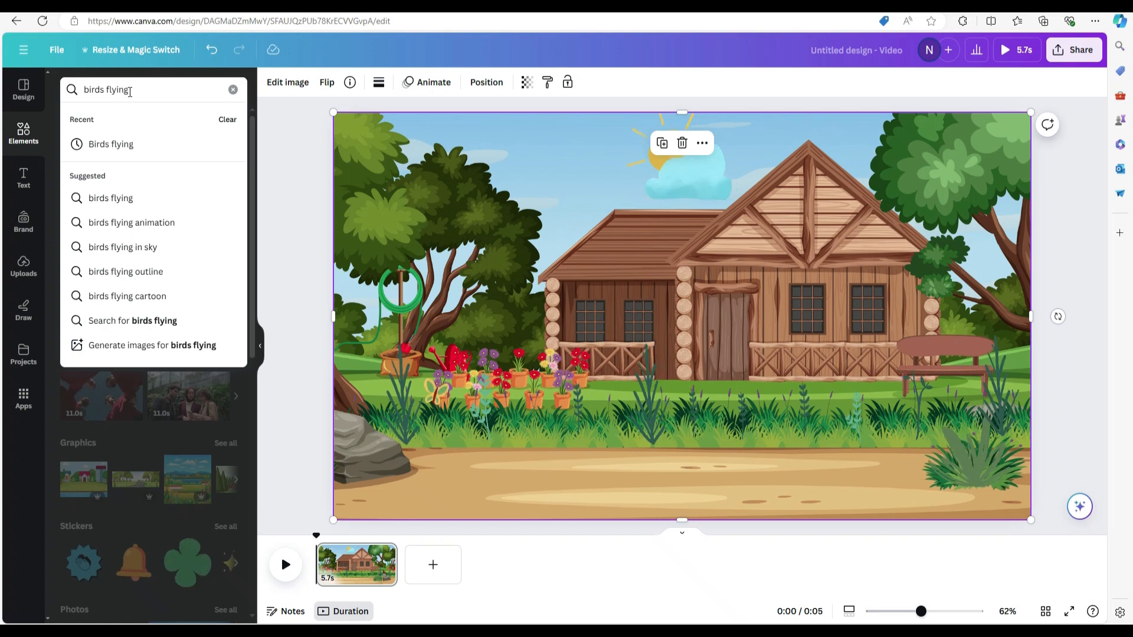
key(Return)
click(110, 130)
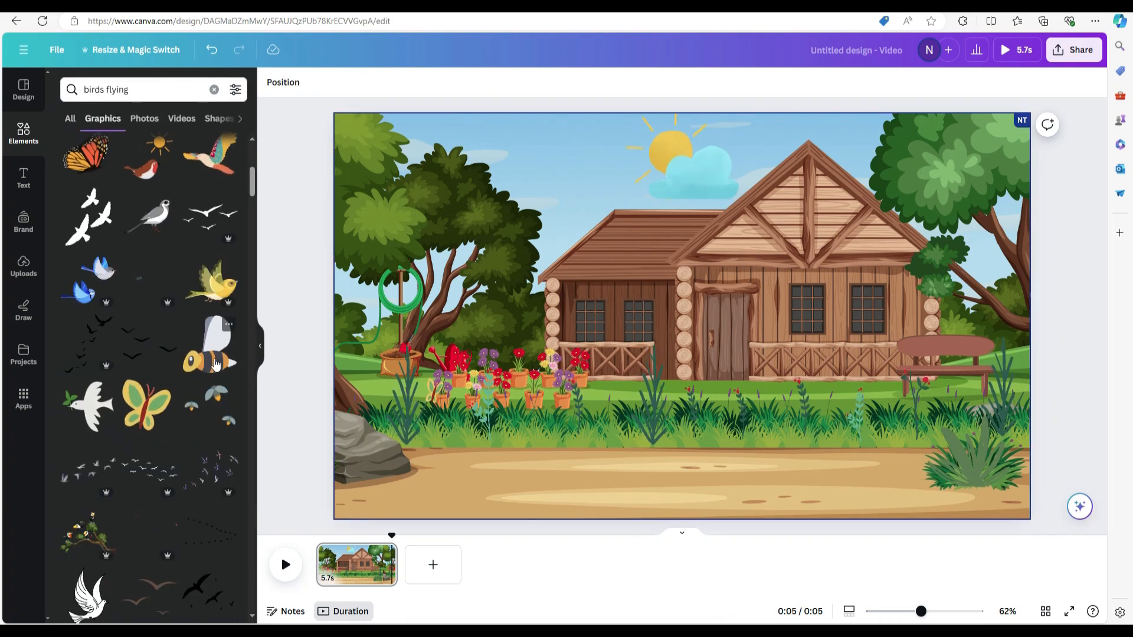
Add the bee graphic, shrink it and place it just below the bench
click(210, 343)
drag(835, 480, 731, 269)
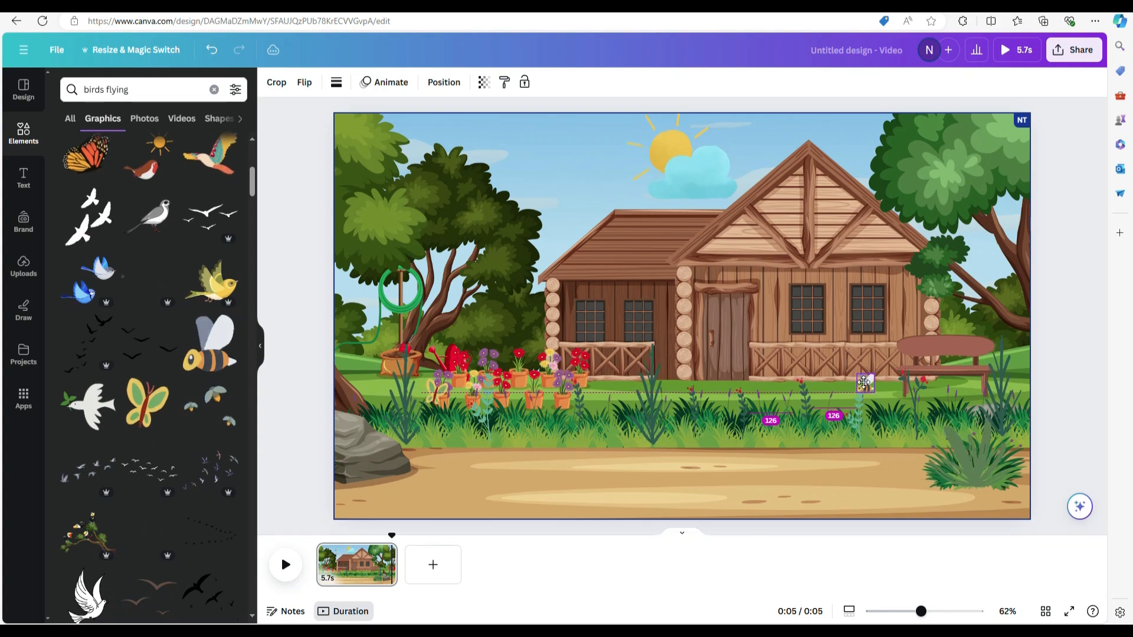
drag(865, 387, 968, 387)
Shift the bee slightly and give it a custom animation path flying from the bench across the grass to the potted flowers
click(385, 83)
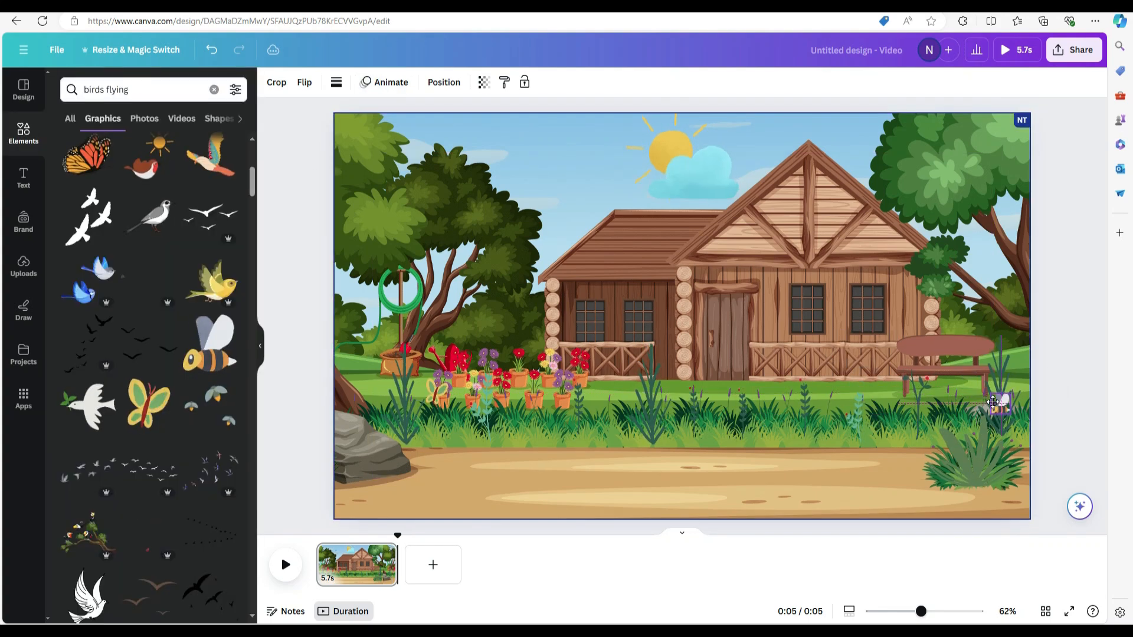
click(981, 395)
click(384, 83)
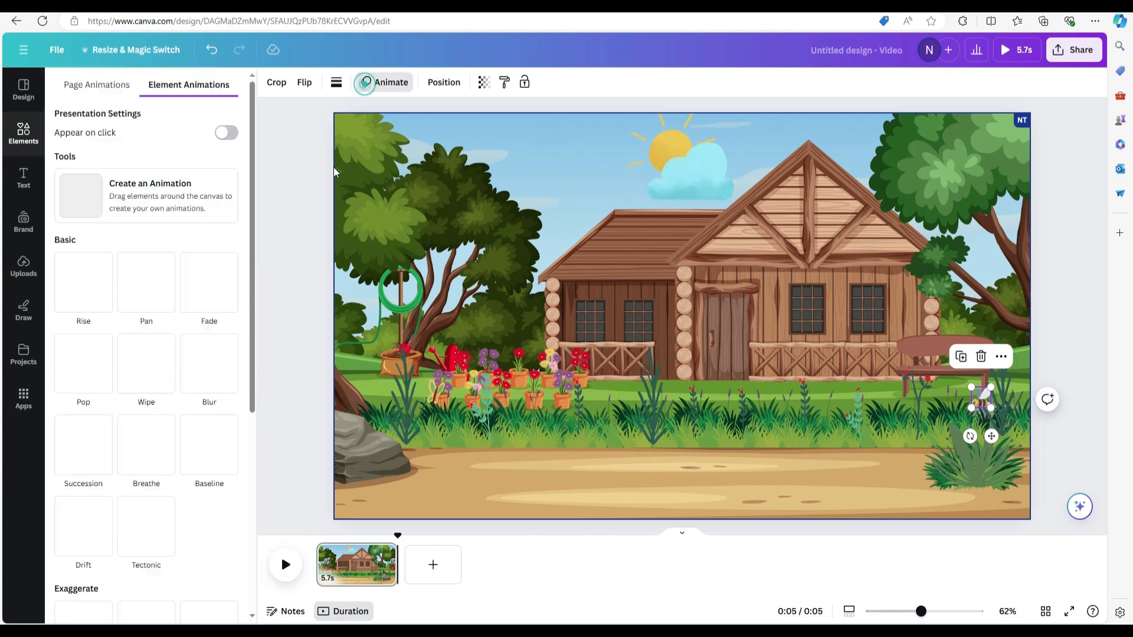
click(150, 194)
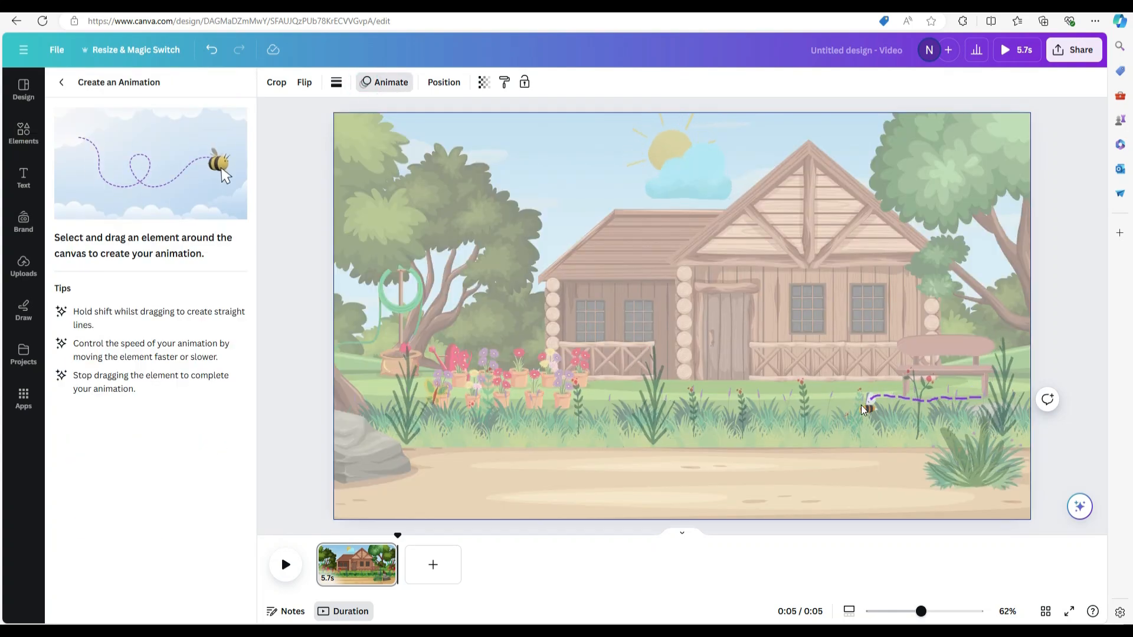
drag(680, 403, 543, 380)
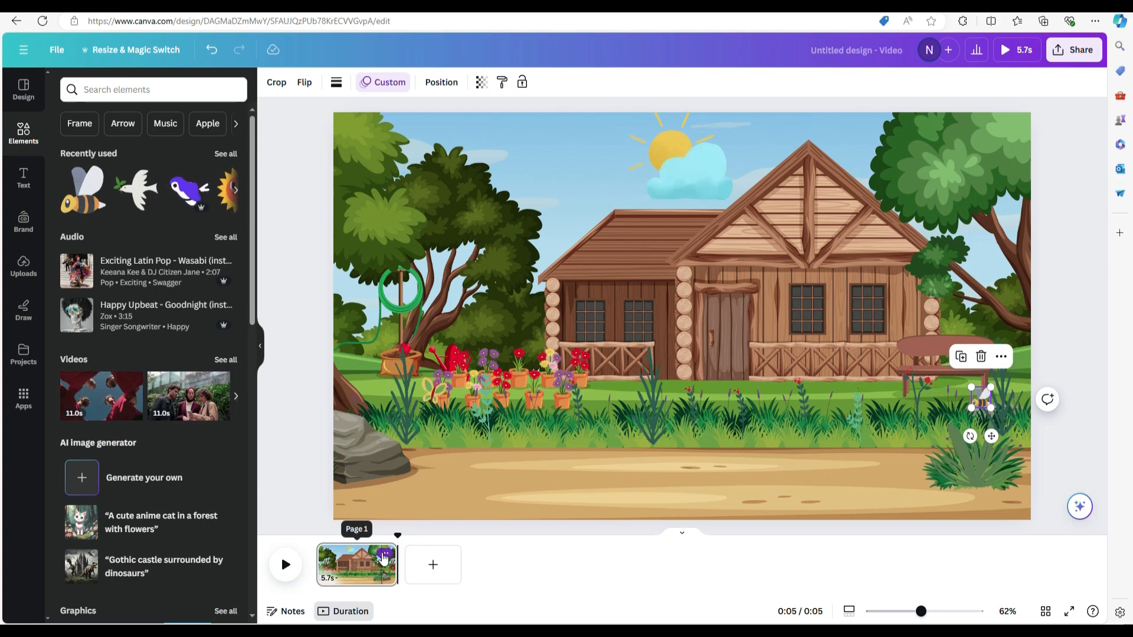
Duplicate the finished scene page twice to make a three-page video
click(384, 553)
click(466, 354)
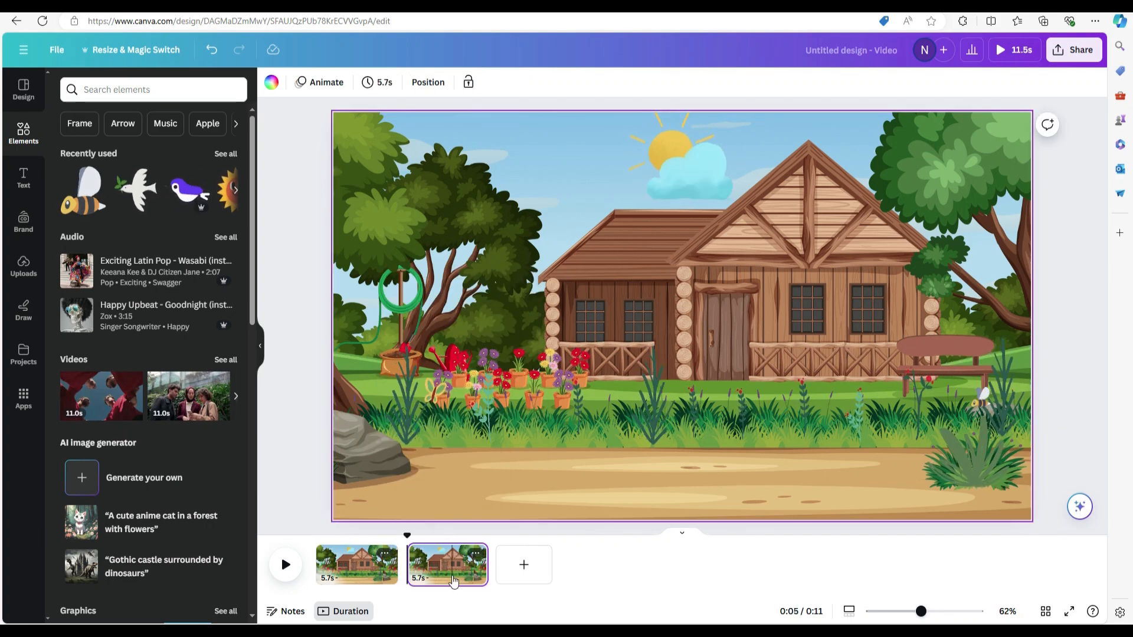
right_click(454, 580)
click(535, 383)
Download all three pages as an MP4 video at 1080p
click(1074, 50)
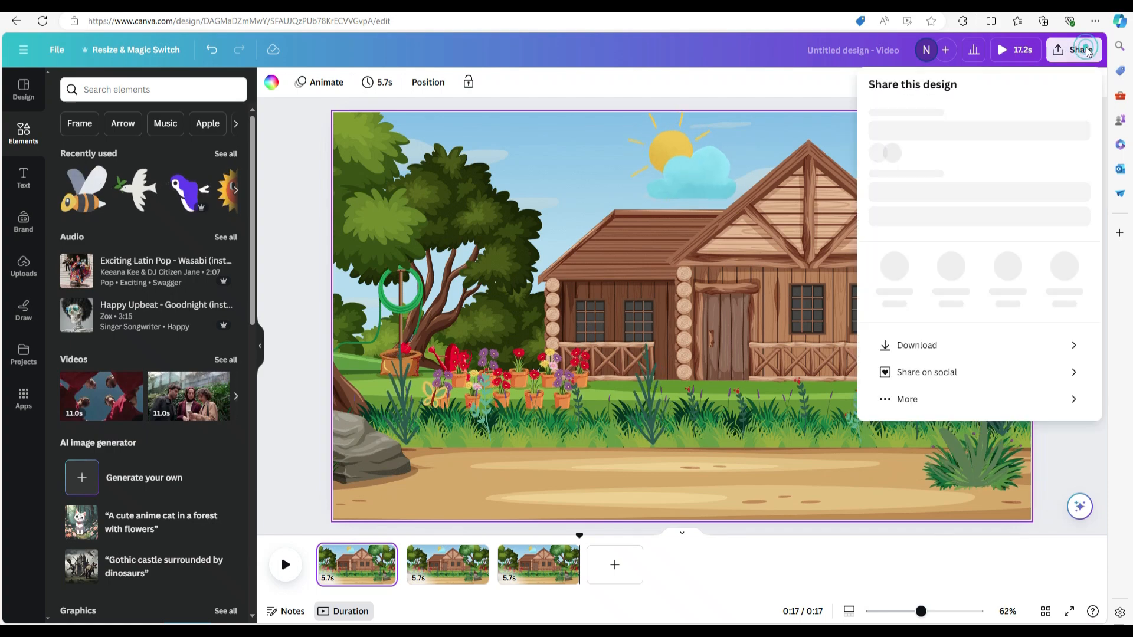
click(943, 376)
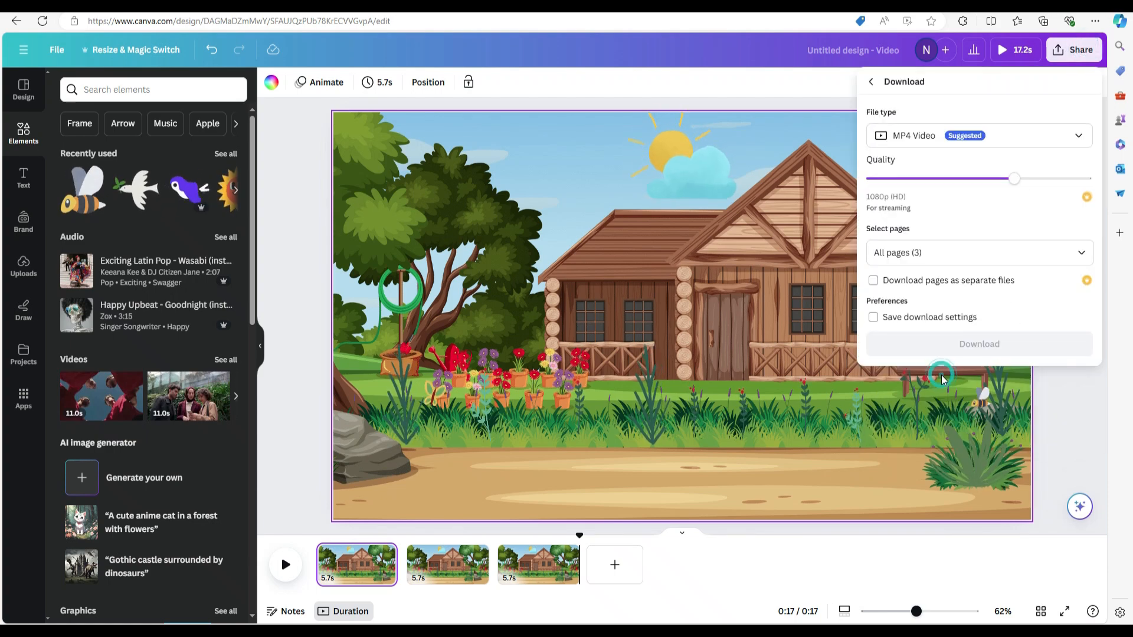
click(979, 342)
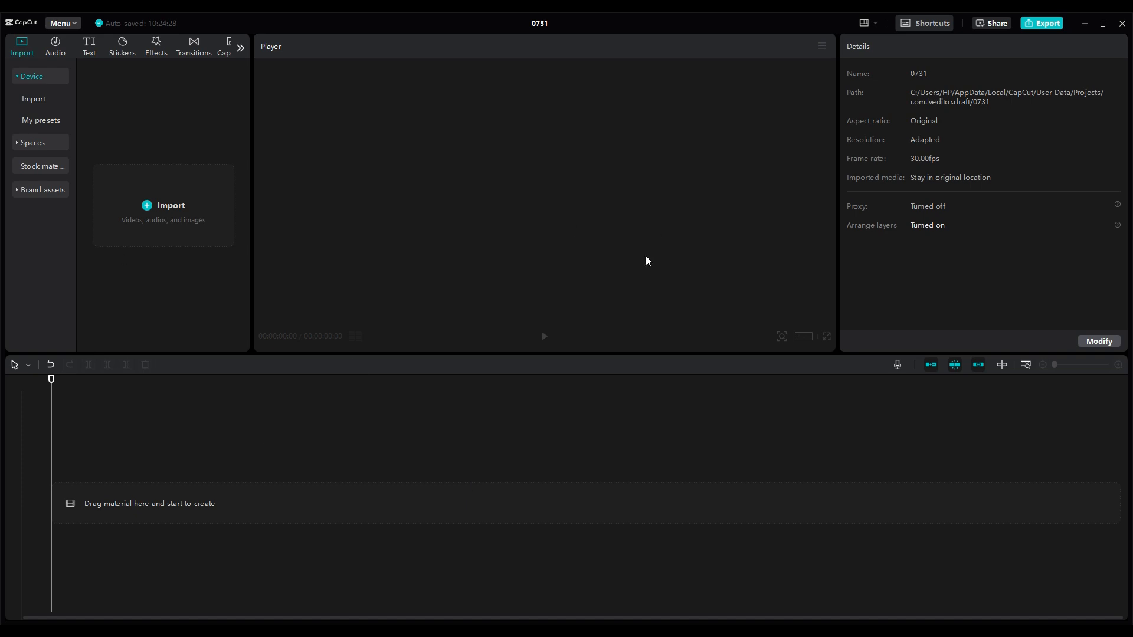
Import the Jack, Lily and Untitled design videos into the CapCut project and add all three to the timeline
click(170, 207)
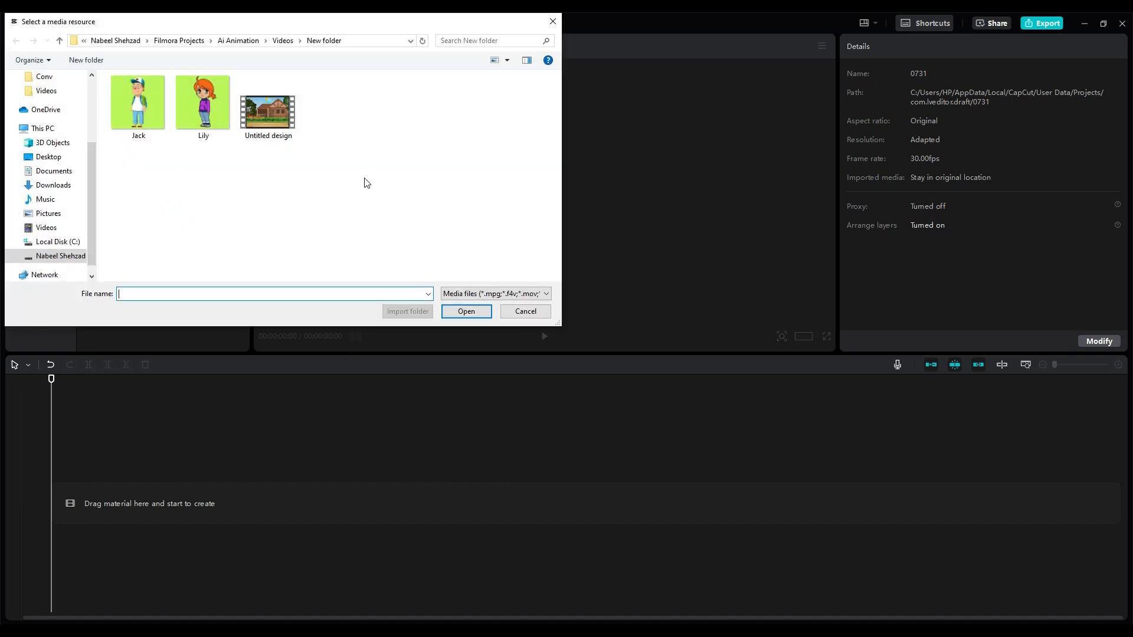
drag(364, 182, 140, 108)
click(466, 311)
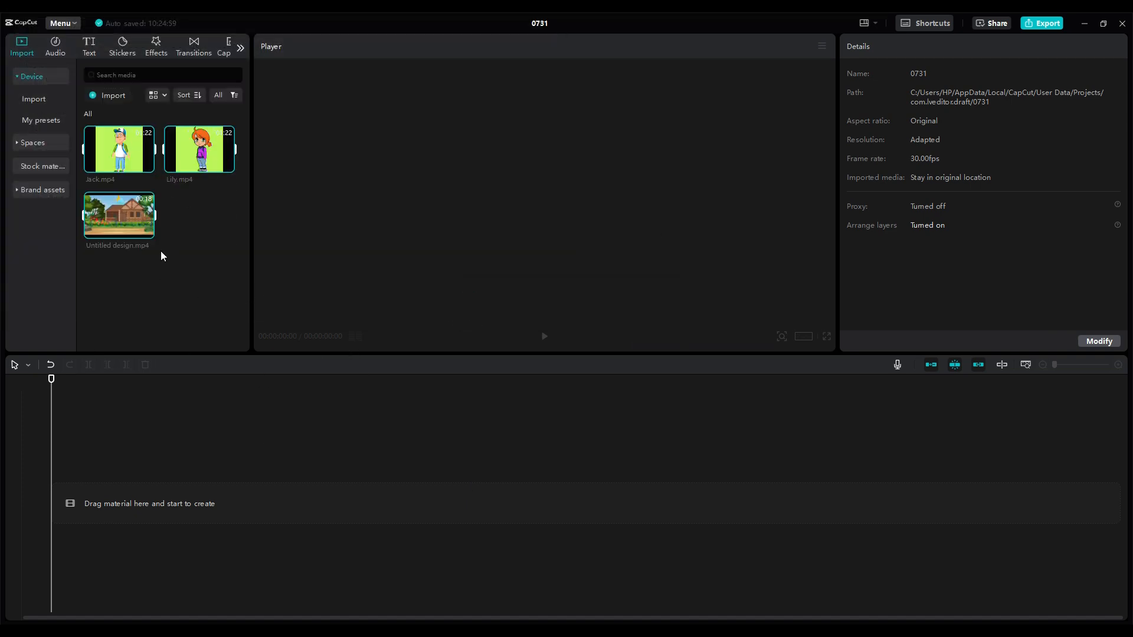
drag(137, 417, 103, 500)
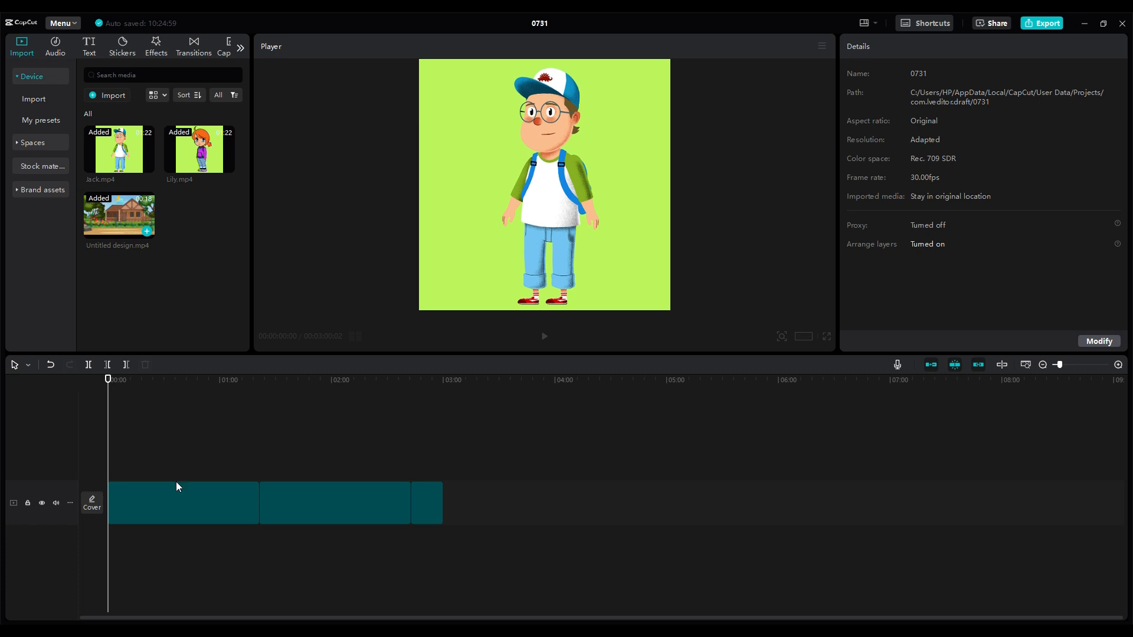
Move the Jack and Lily clips to an upper track and the garden background clip to the start of the main track
drag(108, 381, 385, 380)
drag(426, 503, 387, 459)
drag(346, 500, 295, 453)
drag(386, 459, 276, 502)
drag(296, 453, 376, 457)
drag(183, 503, 183, 460)
Copy the garden background clip end to end until ten copies fill the main track, and preview from the start
click(135, 506)
drag(168, 504, 182, 505)
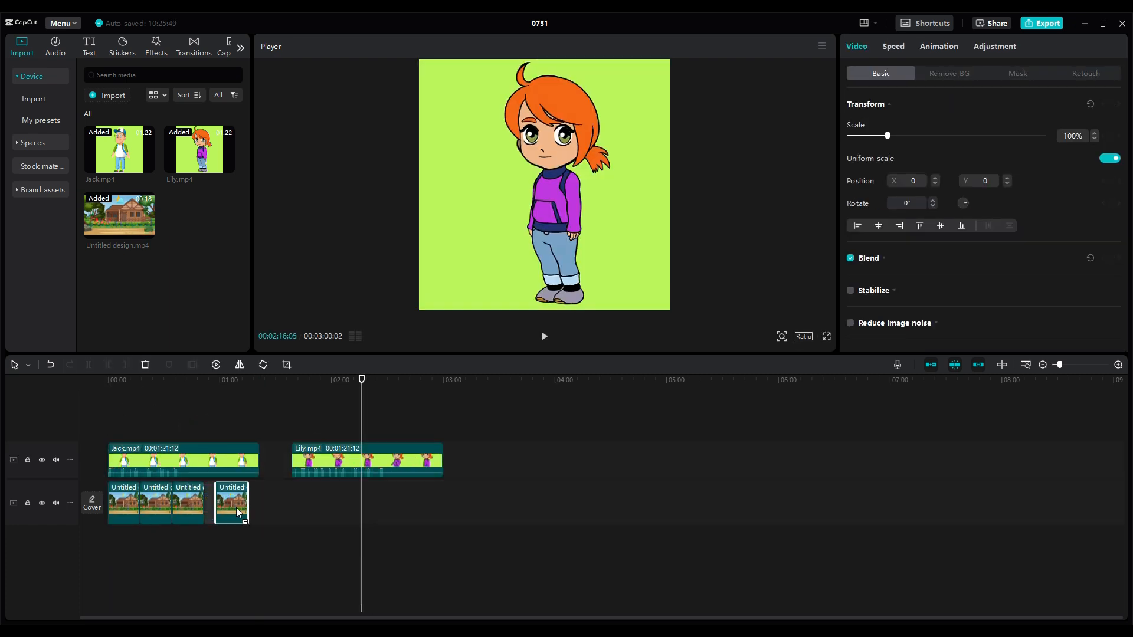
drag(257, 509, 248, 505)
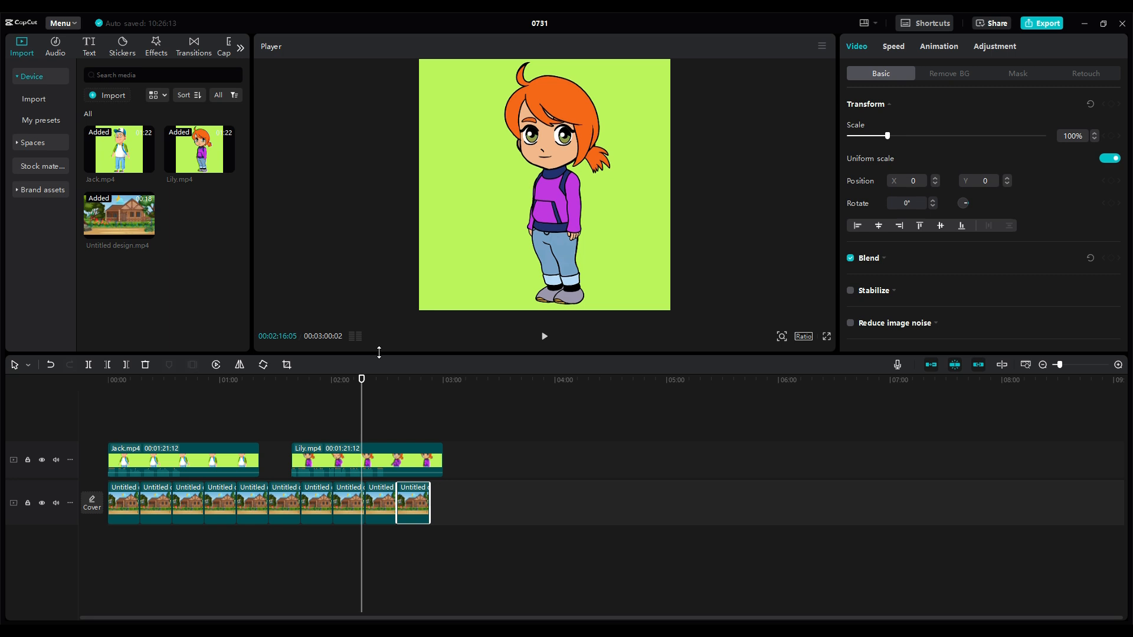
drag(361, 383, 108, 385)
key(space)
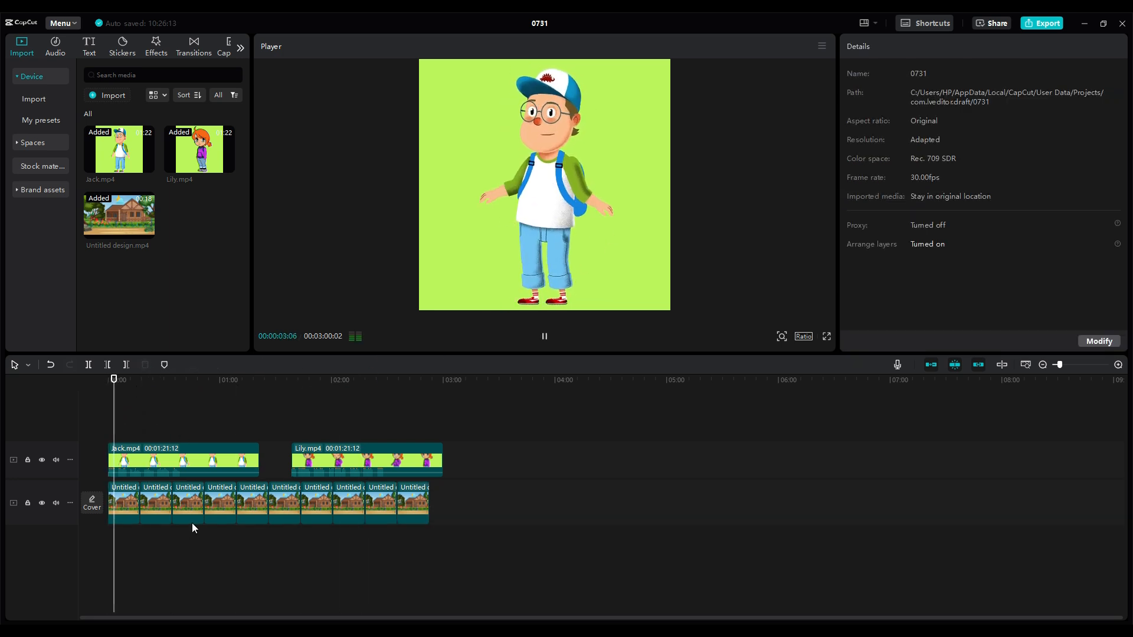
key(space)
key(space)
Remove the Jack clip's green background with a chroma key, picking the green colour and setting the intensity to 6
click(233, 469)
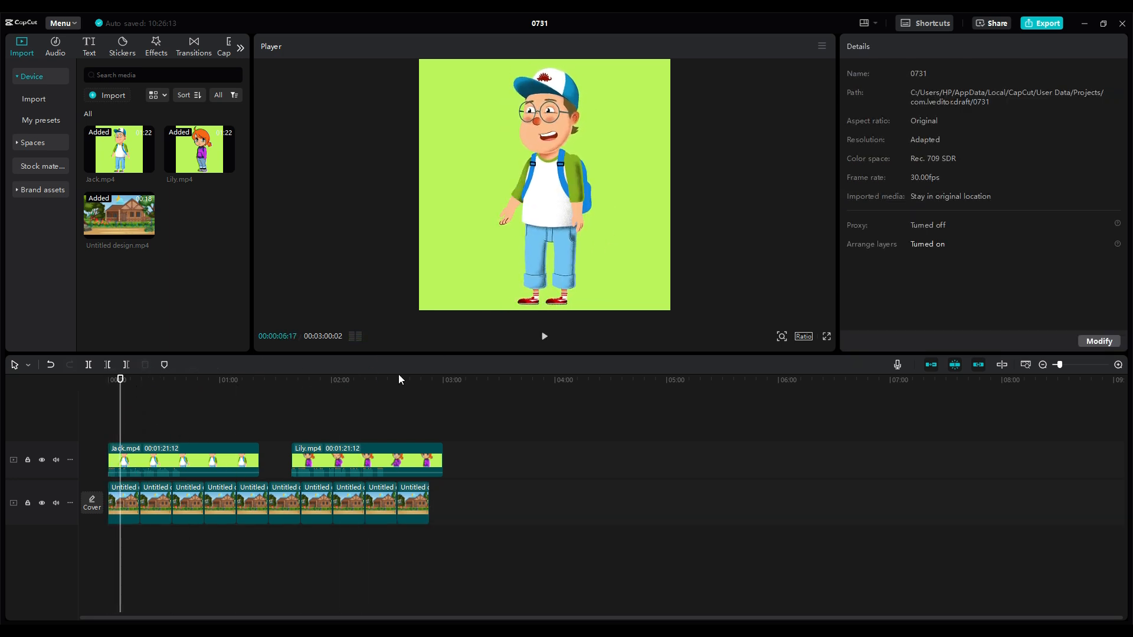
click(949, 73)
click(851, 132)
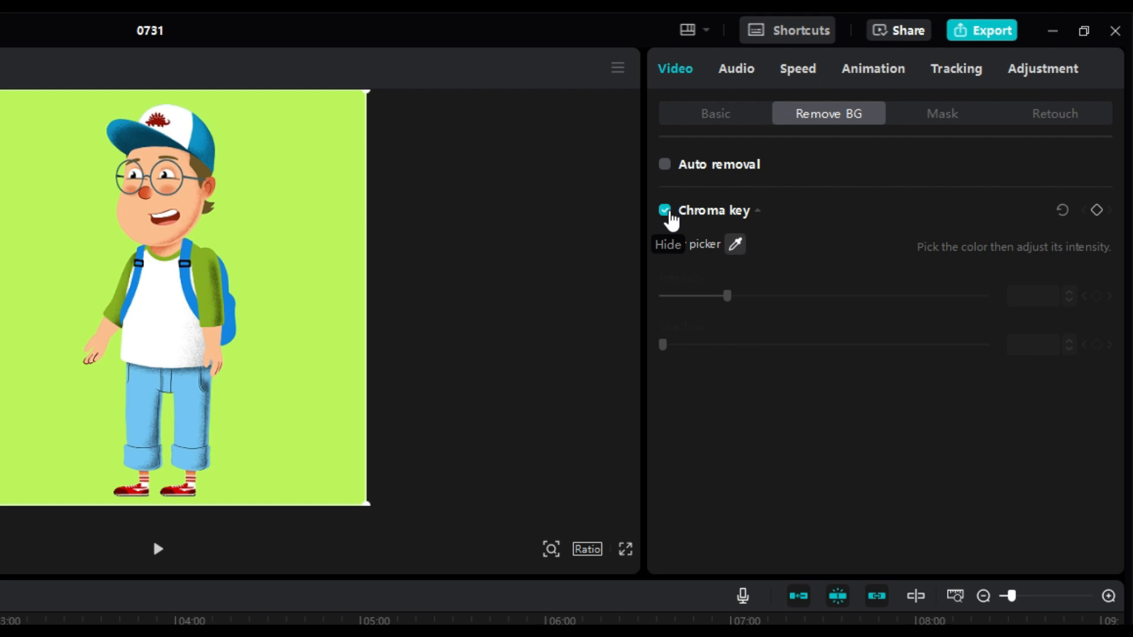
click(736, 245)
click(307, 405)
drag(726, 296, 656, 300)
click(1067, 292)
click(1066, 292)
click(1066, 292)
click(1066, 292)
click(1066, 292)
click(1066, 292)
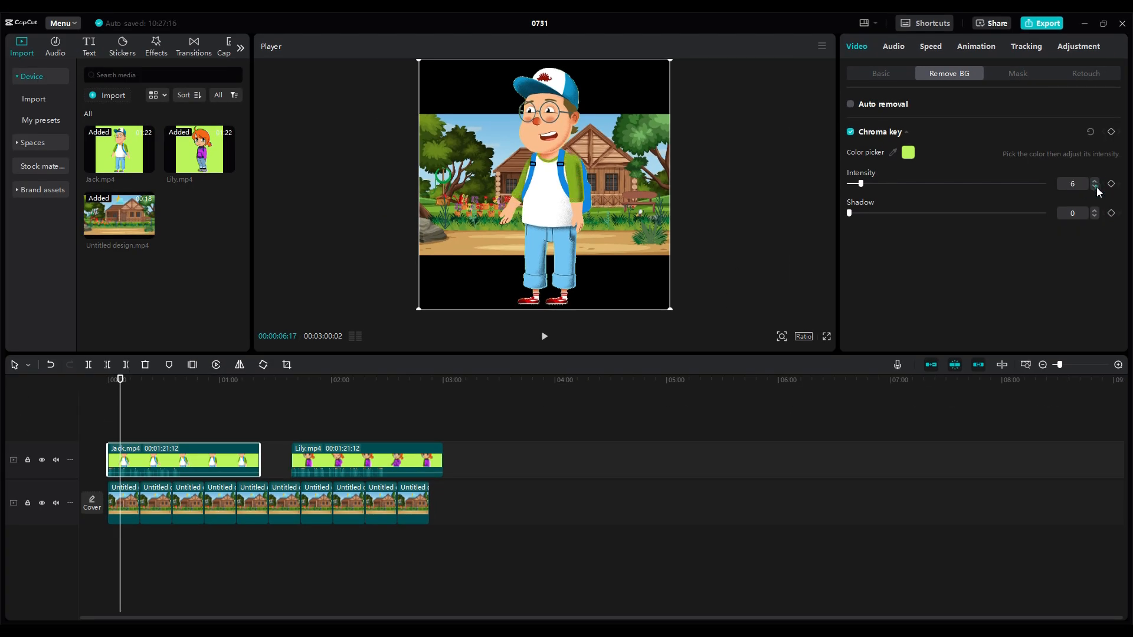
Set the video's aspect ratio to 16:9
drag(671, 308, 648, 311)
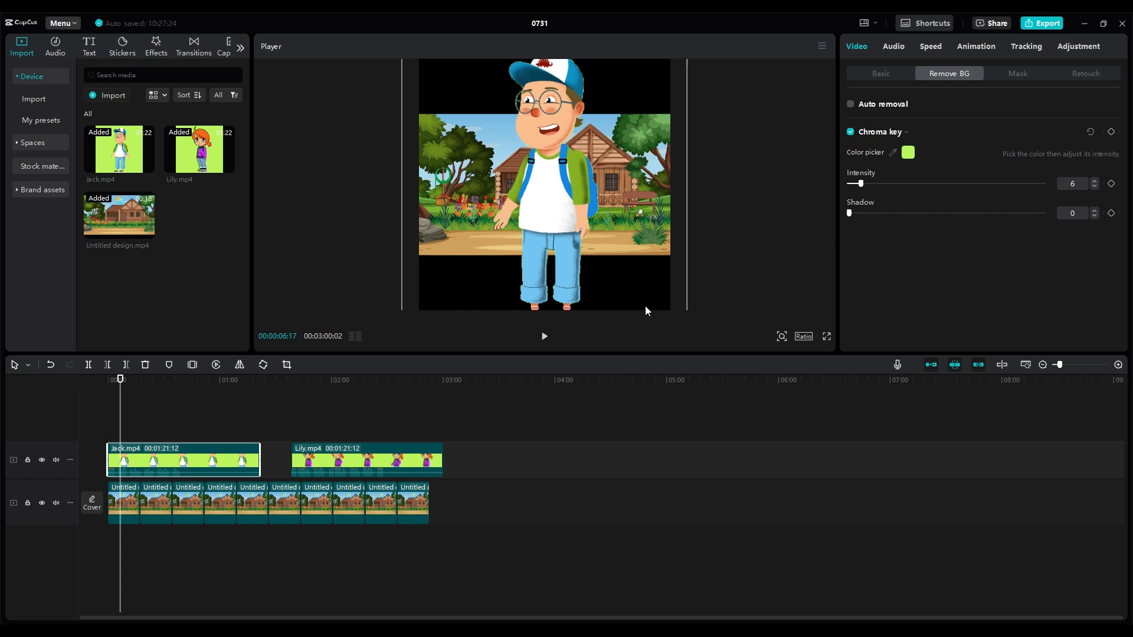
click(803, 336)
click(837, 385)
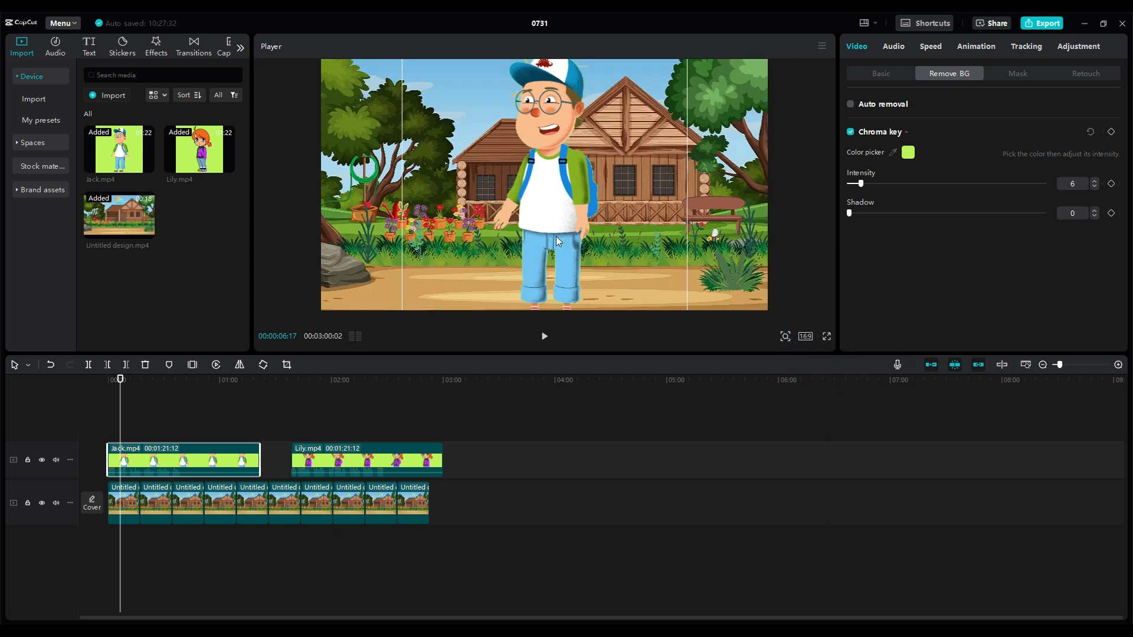
Shrink Jack and stand him on the path in front of the house, just right of the frame's centre
drag(665, 283, 603, 237)
drag(502, 180, 625, 256)
click(711, 288)
drag(767, 310, 737, 294)
key(ctrl+z)
click(626, 231)
drag(518, 108, 534, 124)
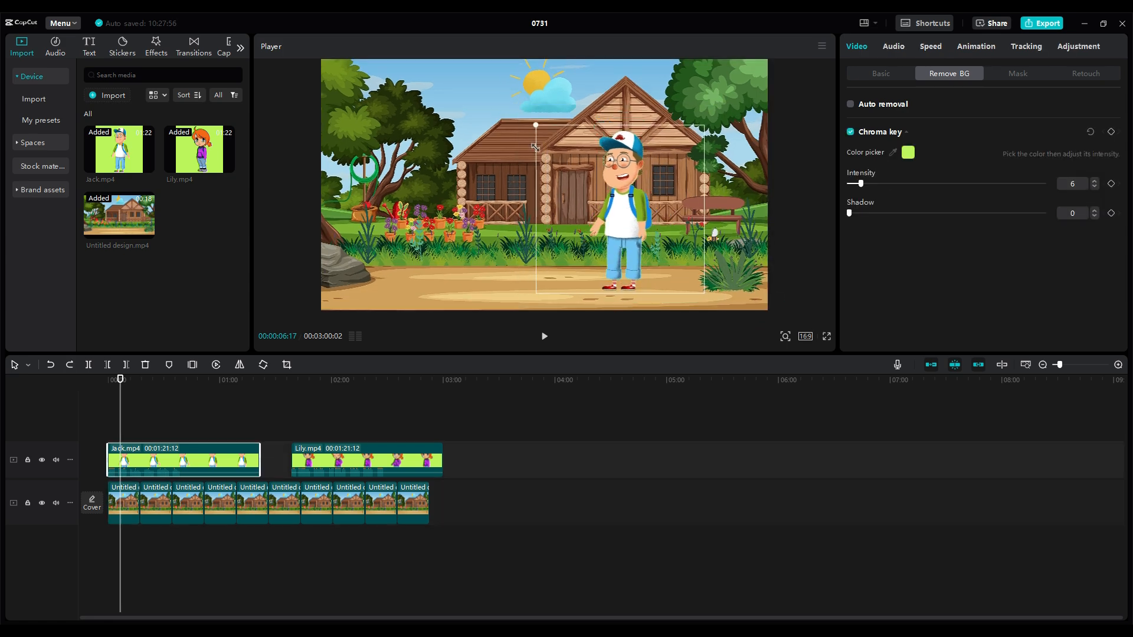
drag(624, 229, 632, 245)
mouse_move(542, 144)
mouse_down()
mouse_move(553, 166)
mouse_move(545, 155)
mouse_up()
Shrink Lily and stand her on the path to the left of Jack, nudging Jack closer to her
drag(177, 460, 187, 460)
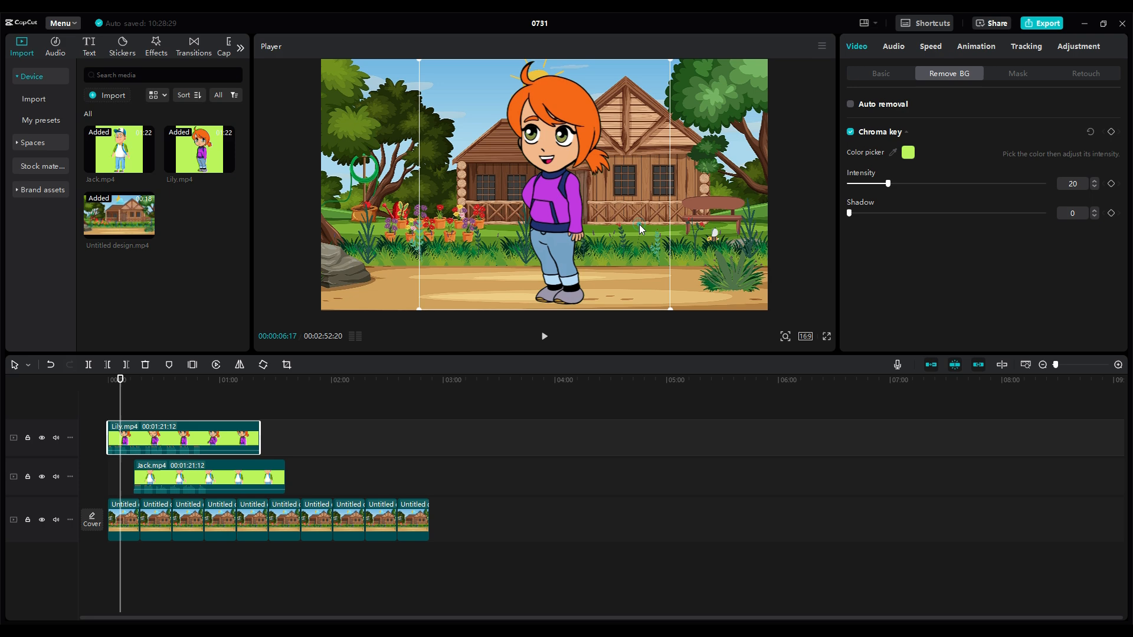
drag(543, 189, 455, 189)
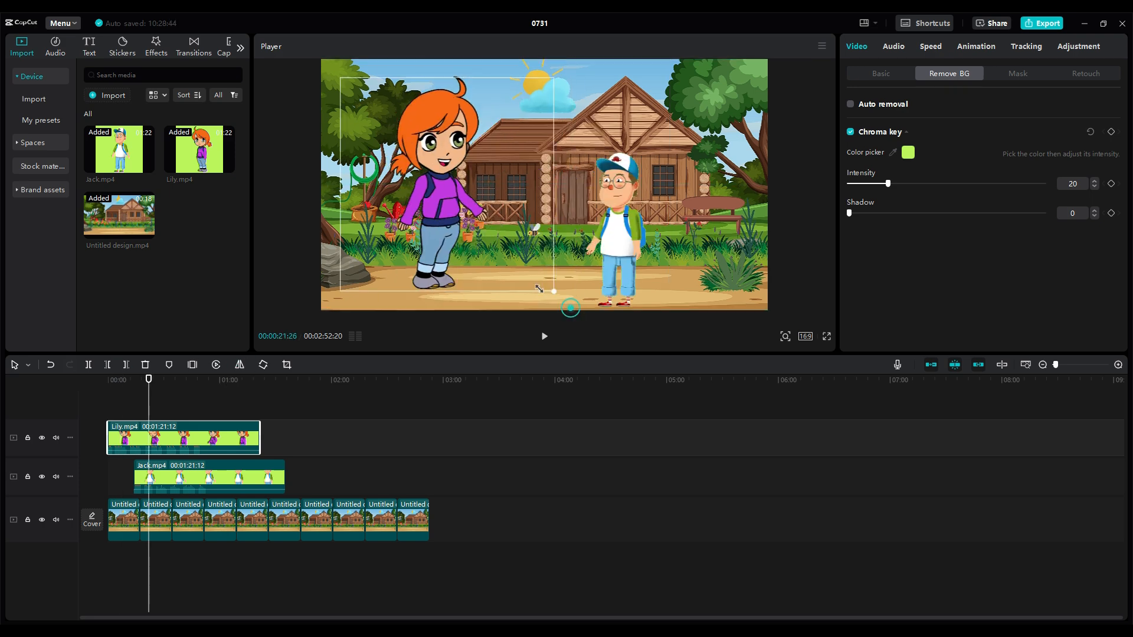
drag(539, 289, 517, 256)
drag(452, 189, 512, 245)
drag(619, 236, 600, 236)
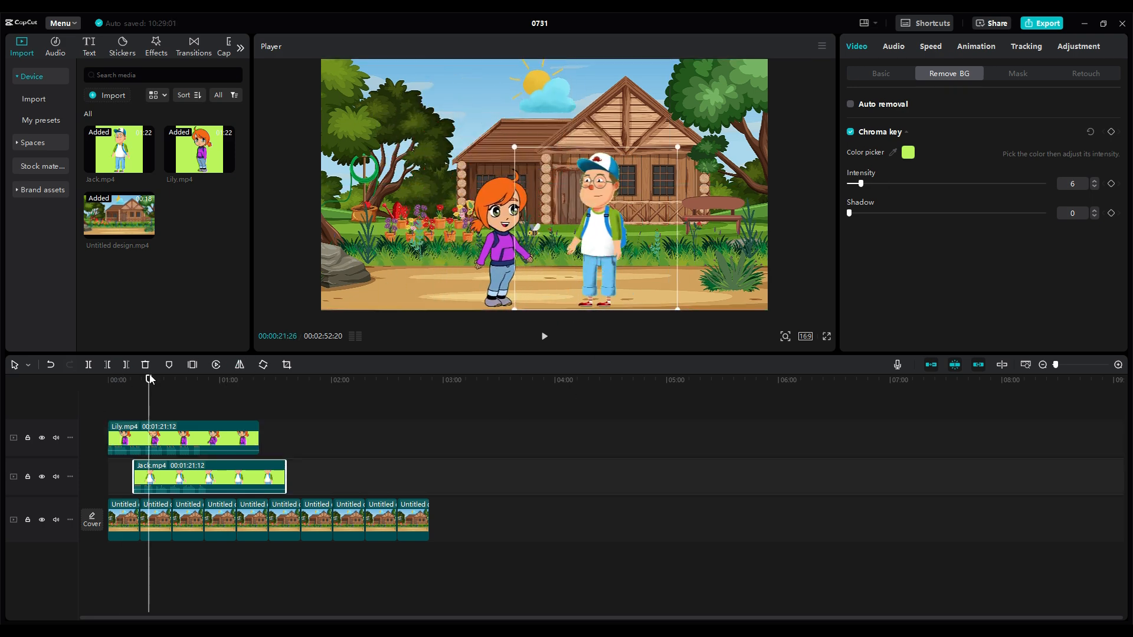
Align the Jack clip with the Lily clip at the timeline's start and play the conversation
drag(150, 380, 108, 381)
drag(141, 476, 117, 476)
scroll(419, 507, up, 3)
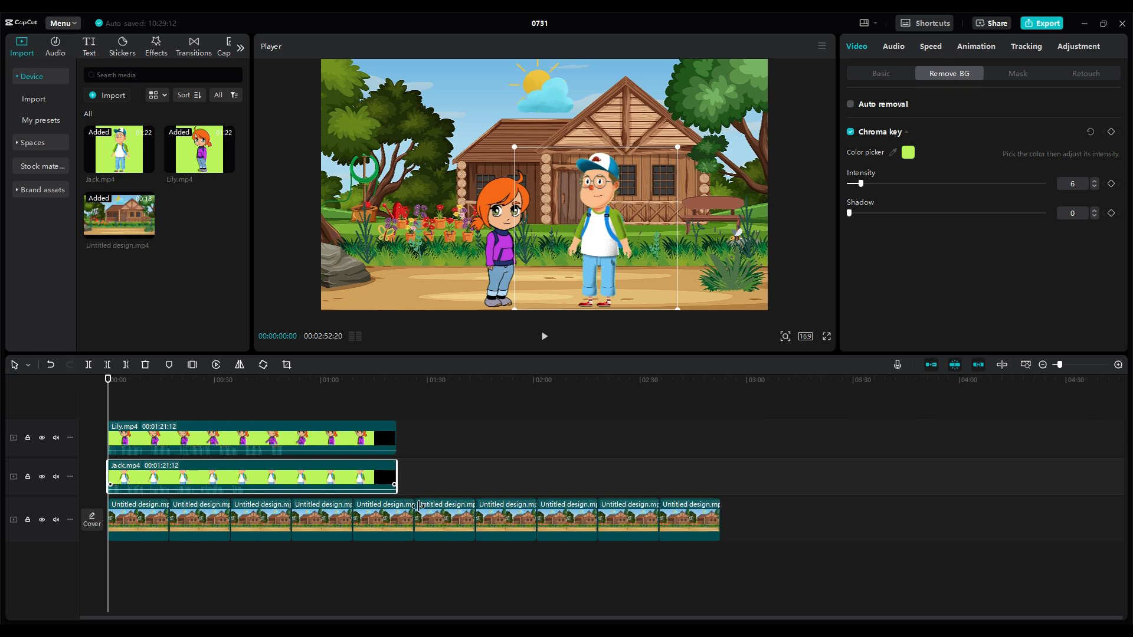
key(space)
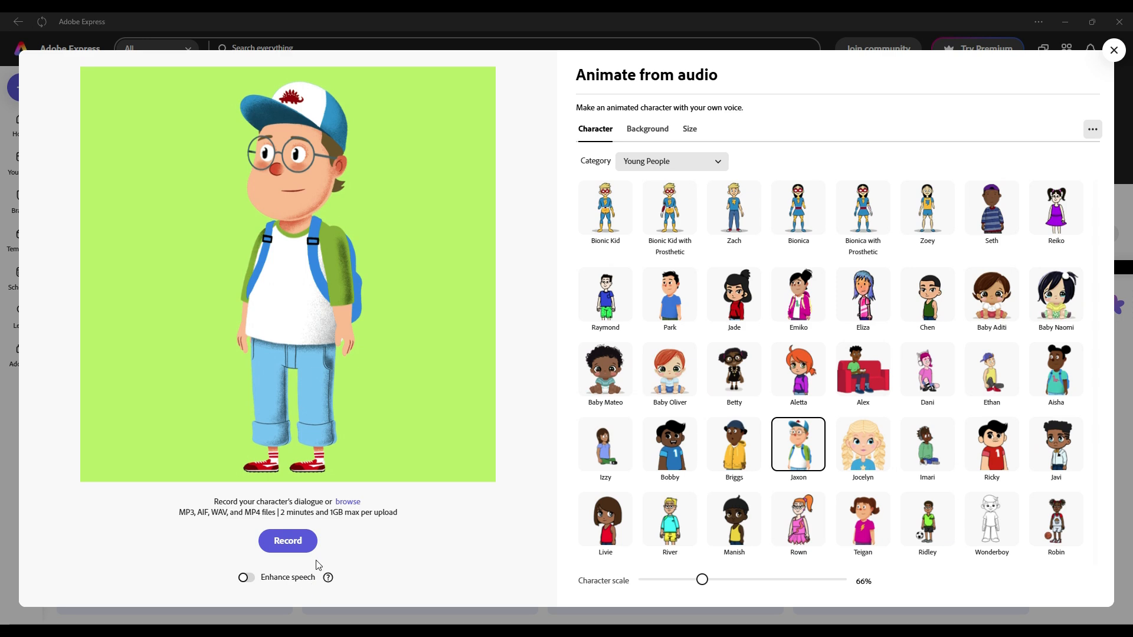
In Adobe Express, upload an audio file from the Conv folder to animate the Jaxon character
click(348, 502)
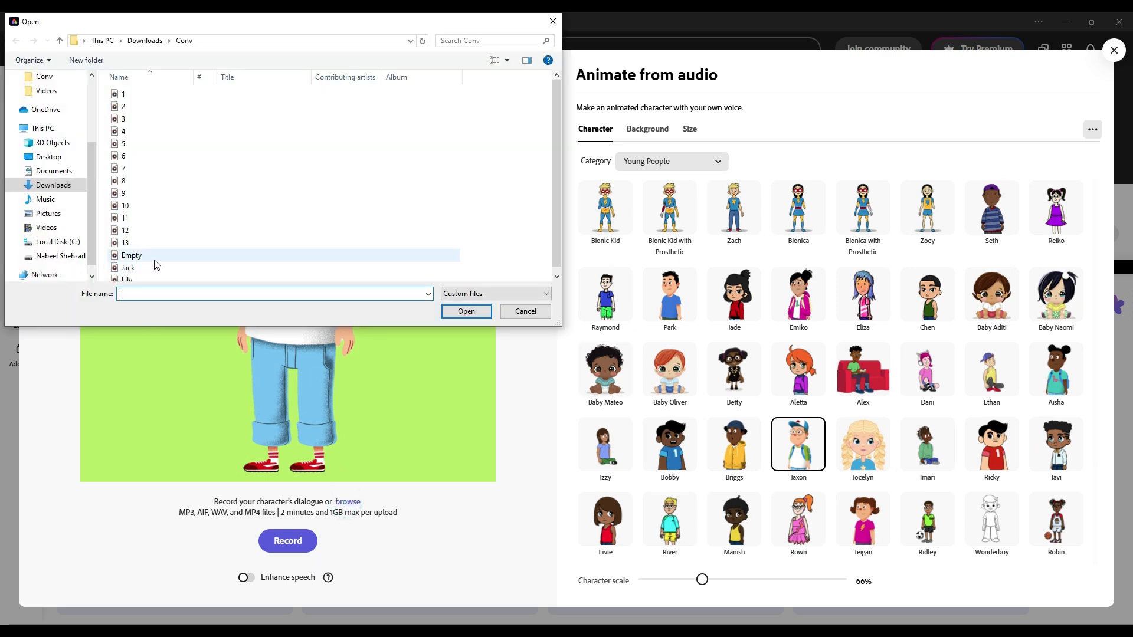
click(466, 311)
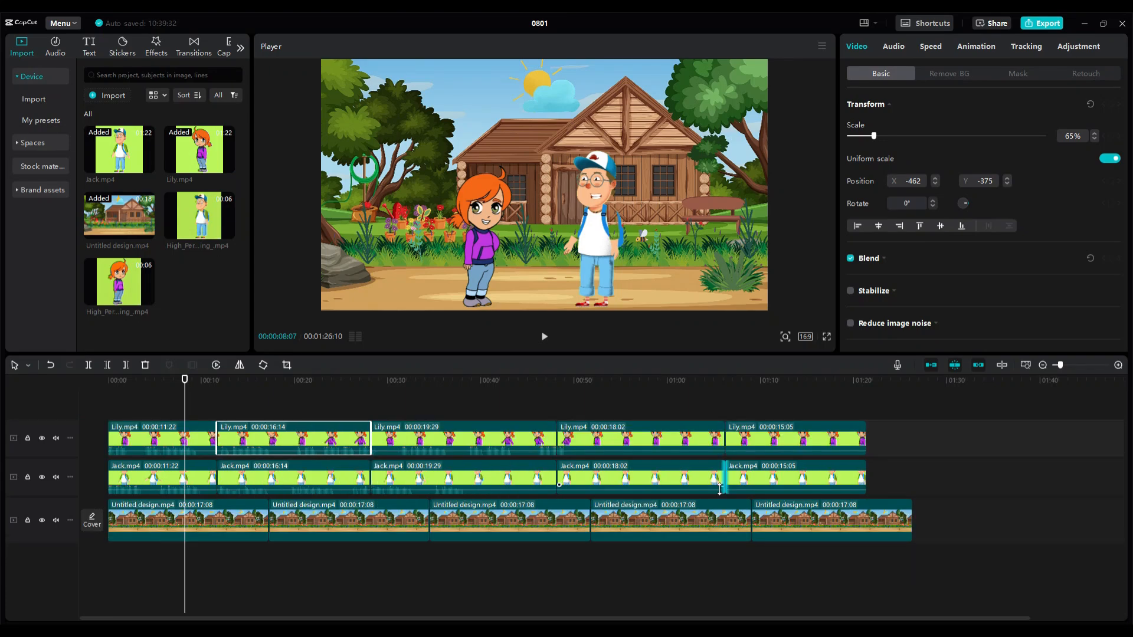
In CapCut, rearrange the split Jack and Lily segments on their tracks and butt them together without gaps
mouse_move(789, 441)
mouse_down()
mouse_move(790, 491)
mouse_move(794, 442)
mouse_up()
click(683, 481)
drag(638, 481, 643, 517)
drag(746, 477, 725, 476)
drag(826, 477, 790, 477)
drag(319, 438, 505, 403)
drag(638, 477, 297, 439)
drag(384, 438, 371, 438)
drag(297, 439, 298, 477)
drag(466, 436, 626, 479)
drag(562, 479, 557, 479)
drag(379, 481, 370, 481)
drag(562, 440, 556, 440)
drag(716, 440, 725, 440)
Trim the last garden background clip so it ends together with the character clips
click(721, 408)
drag(911, 522, 876, 522)
drag(875, 522, 865, 521)
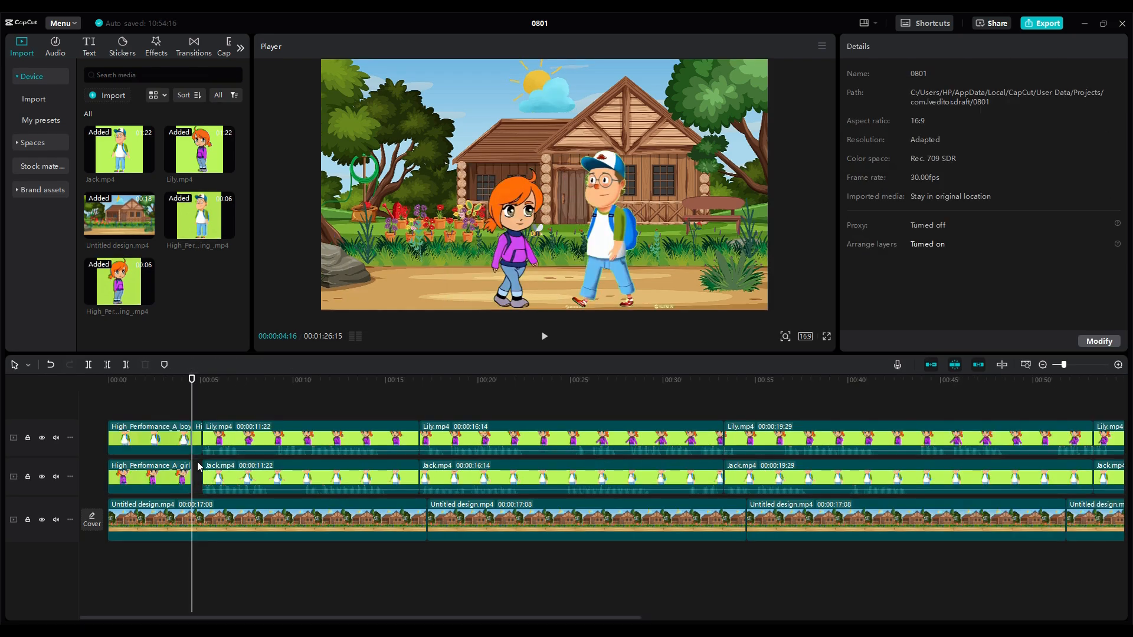
Delete the short leftover piece of the boy's walking clip between the playhead and the first Lily clip
click(198, 441)
key(Delete)
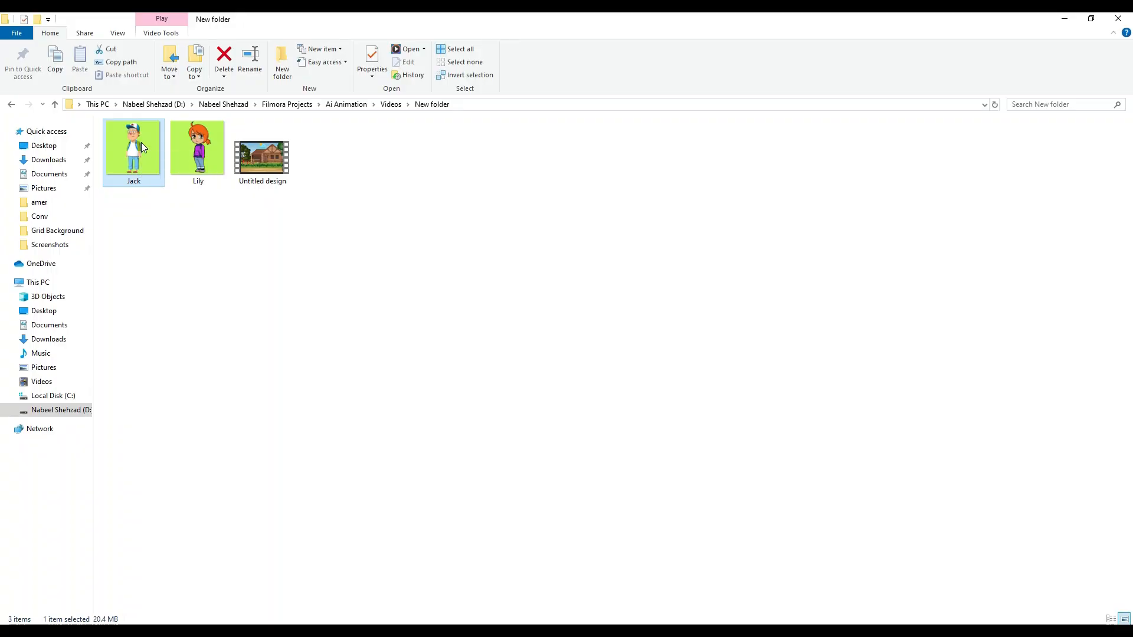
Open the Jack video in Media Player, snip a frame of the boy standing still, and save it as an image
double_click(142, 146)
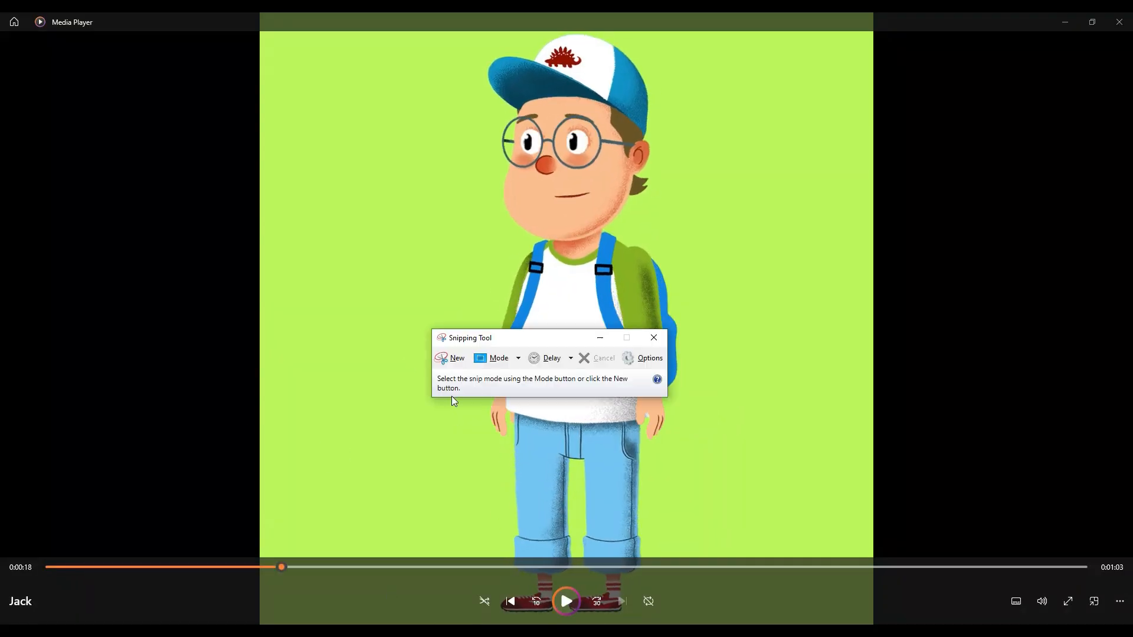
click(450, 359)
drag(260, 31, 873, 557)
click(214, 36)
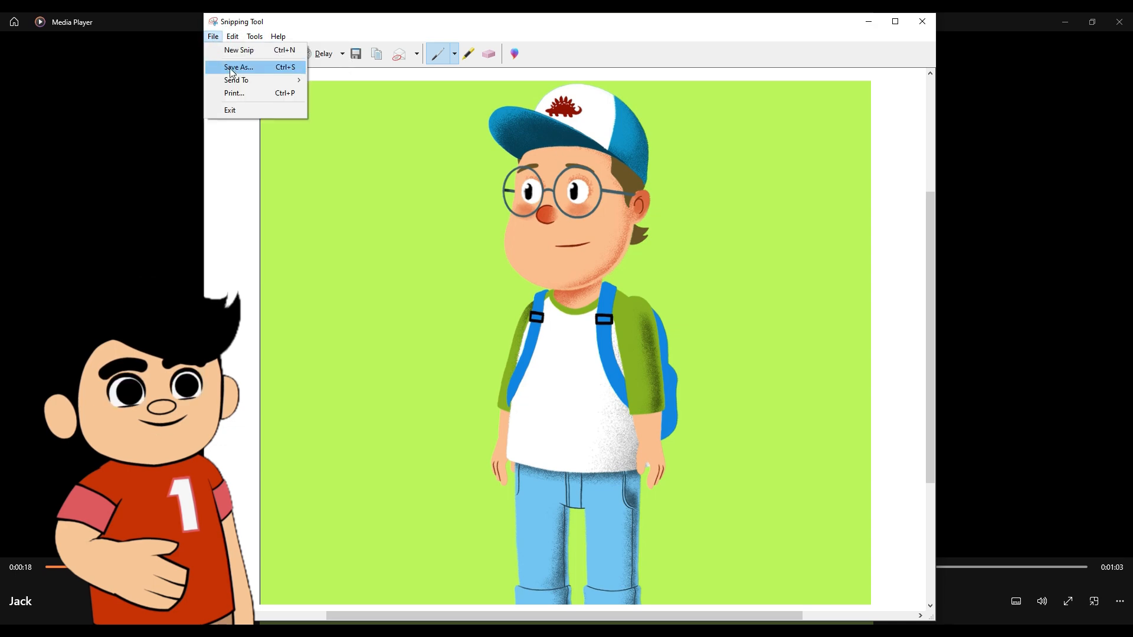
click(229, 68)
click(659, 345)
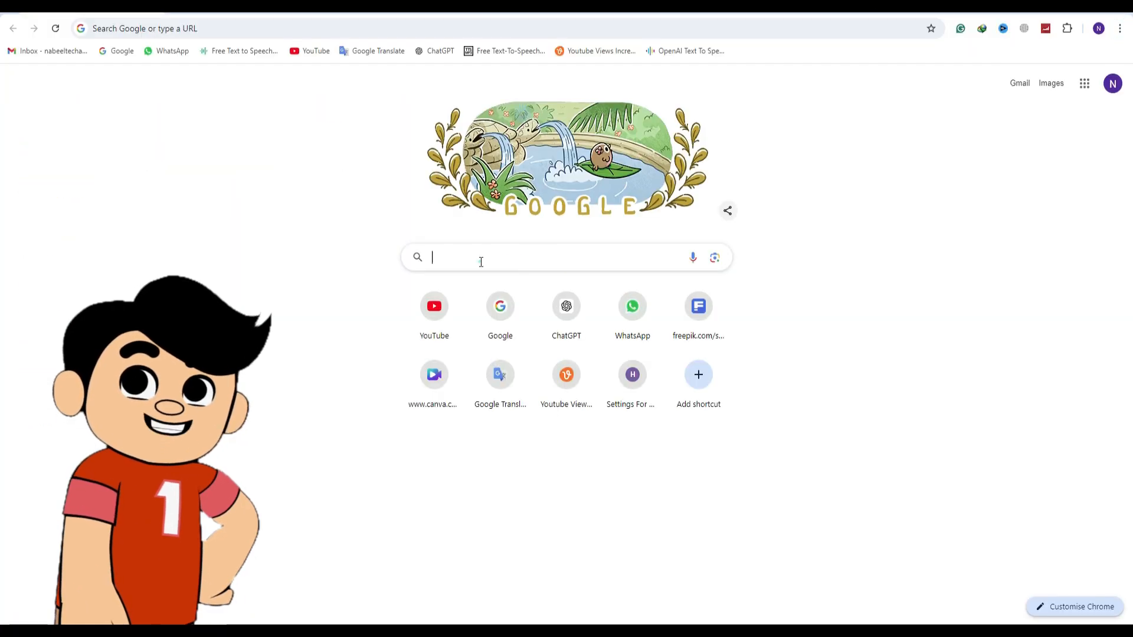
Find Kling AI through a Google search, open its Image to Video generator and upload Screenshot (4).png
text(kling ai)
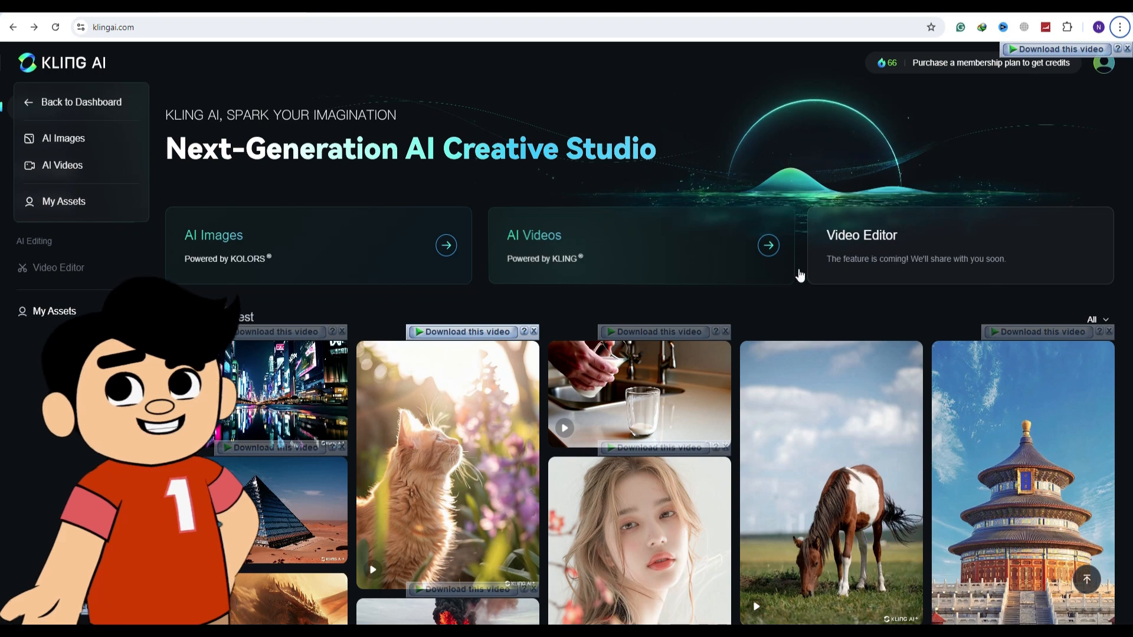
click(586, 256)
click(140, 177)
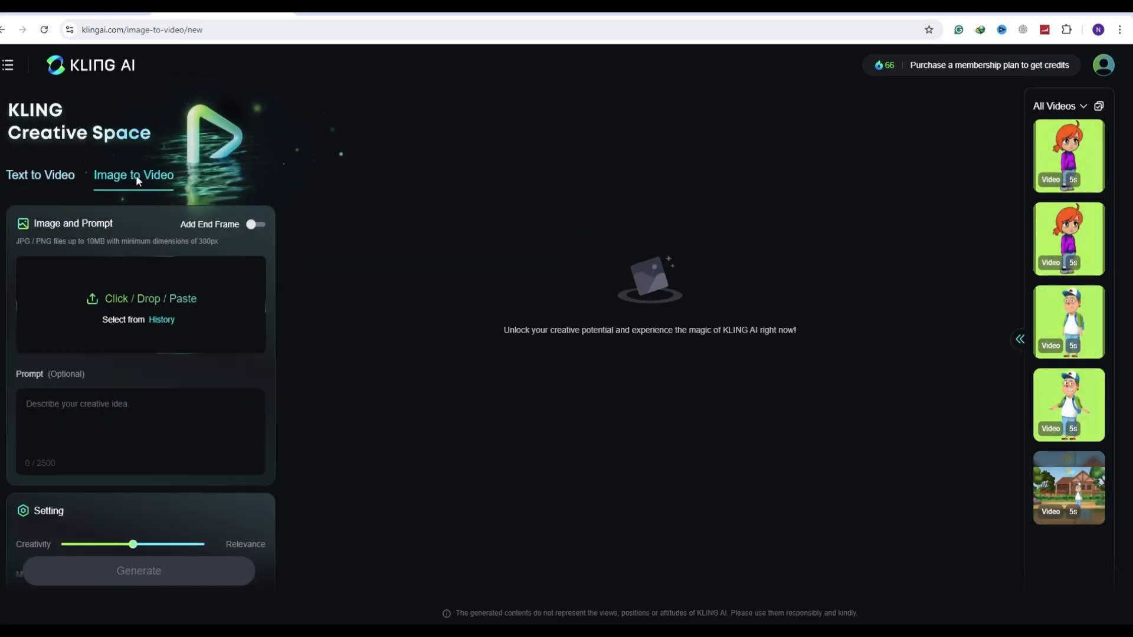
click(178, 300)
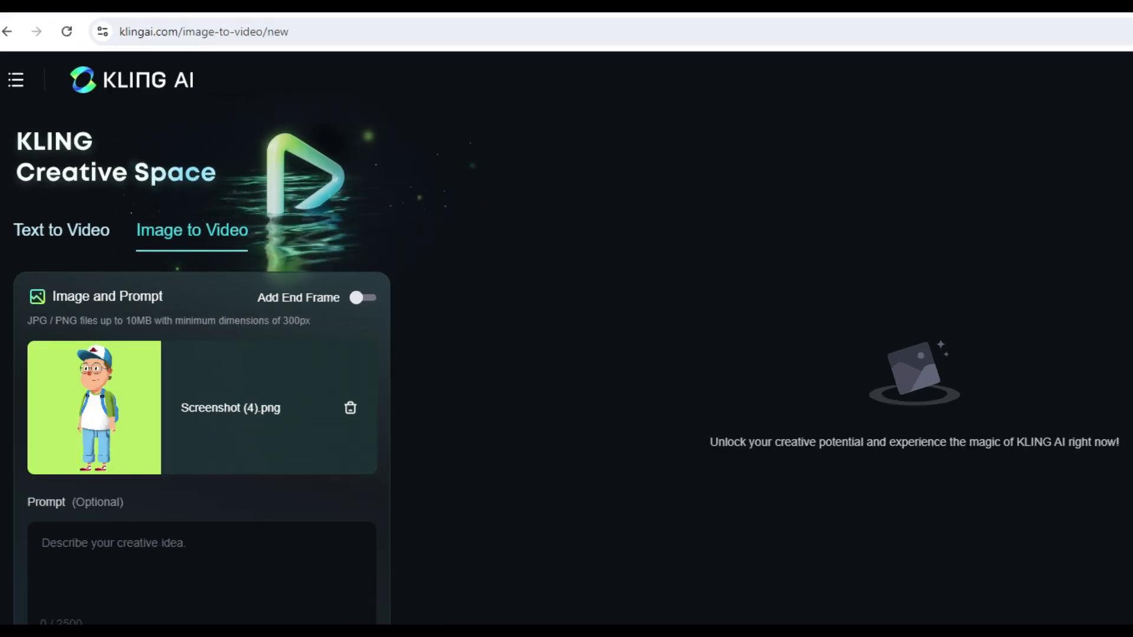
Generate a video from the prompt "Boy walking very fast" with the creativity slider fully at Relevance, and download the result
click(76, 412)
text(B)
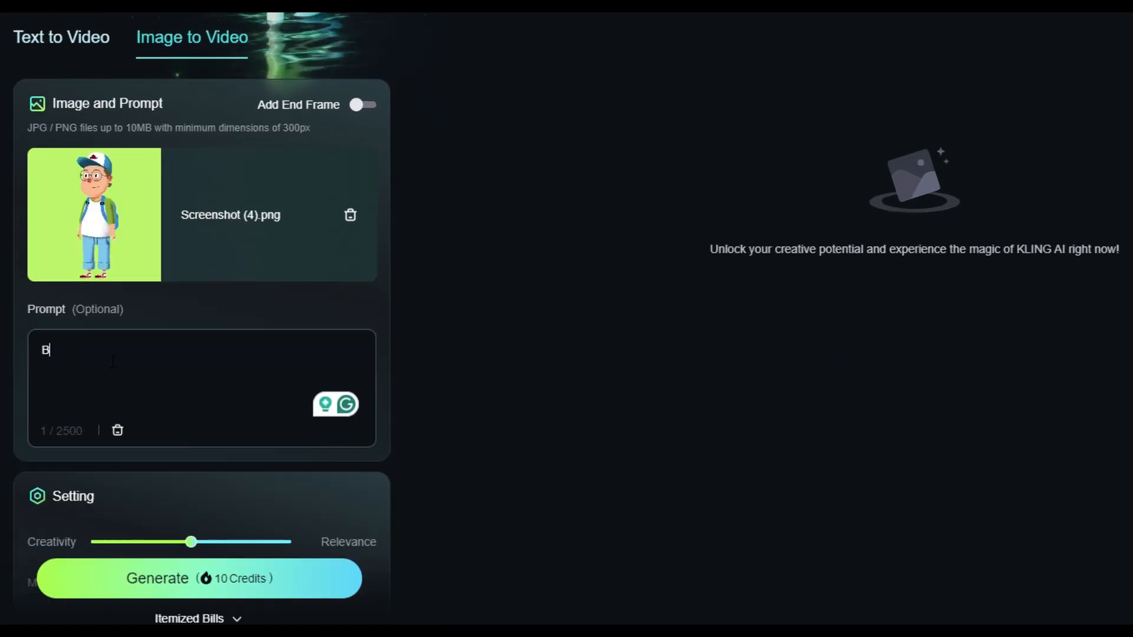
text(oy walking very fast)
drag(191, 542, 291, 542)
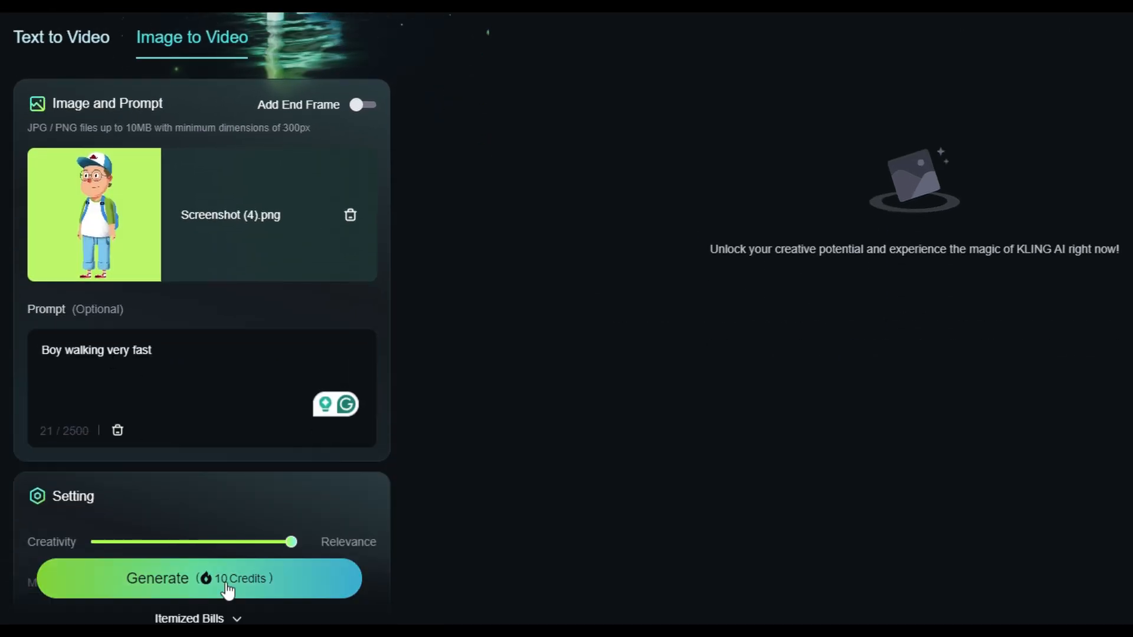
click(224, 580)
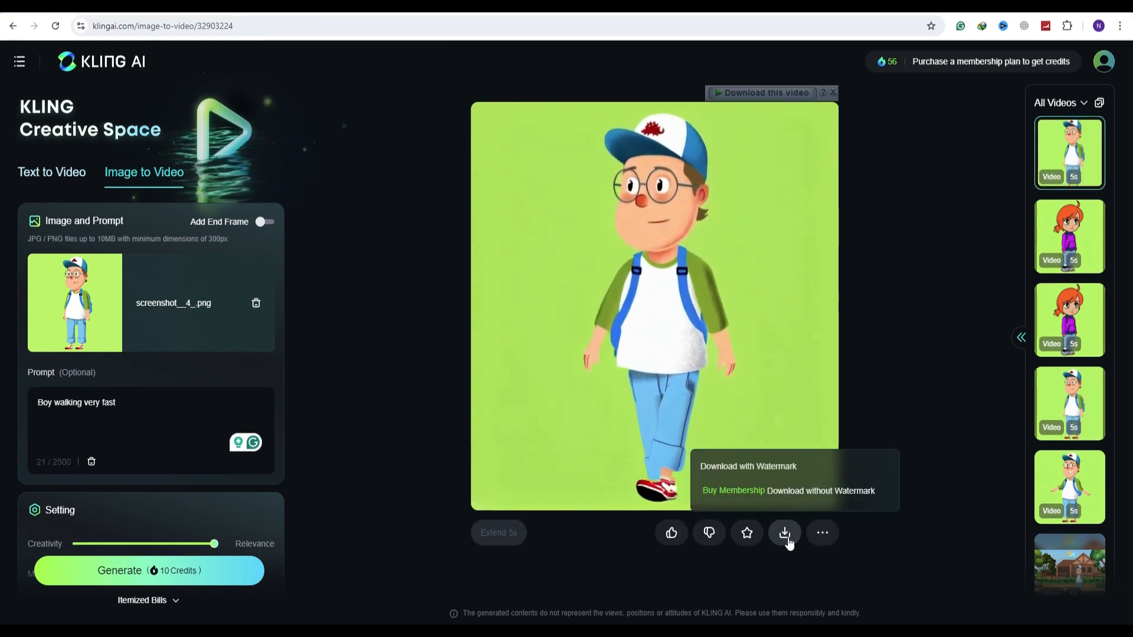
click(786, 537)
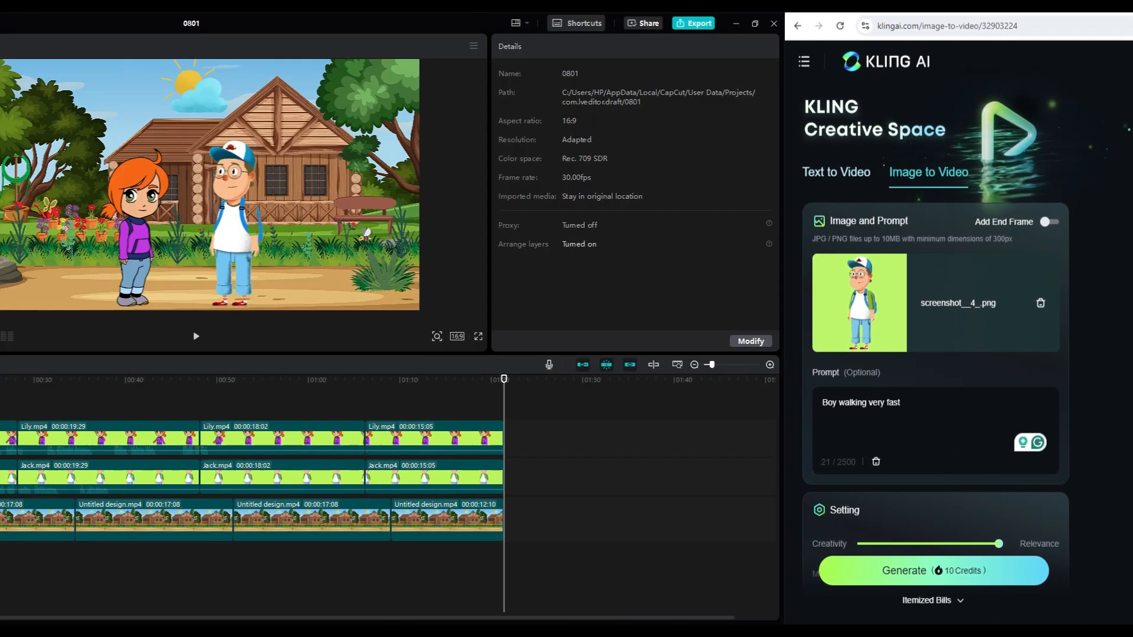
Import the High_Performance boy and girl fast-walking videos into the CapCut project
click(107, 97)
click(269, 120)
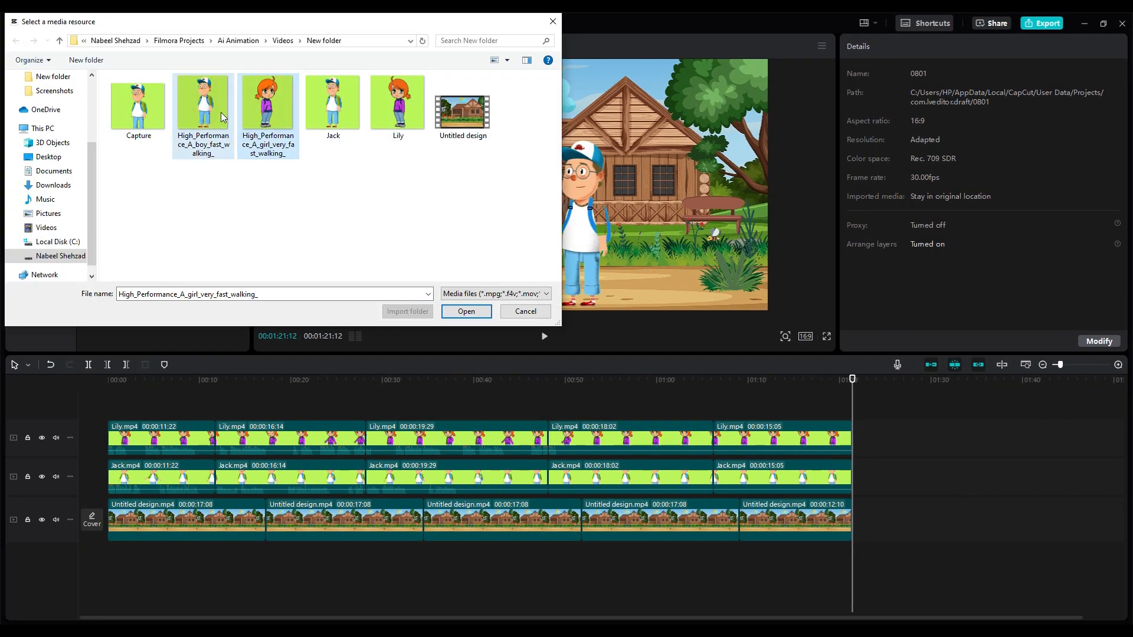
key(Return)
Place the boy and girl walking clips at the timeline's start on separate character tracks, with the Lily and Jack segments following directly
drag(103, 436, 169, 401)
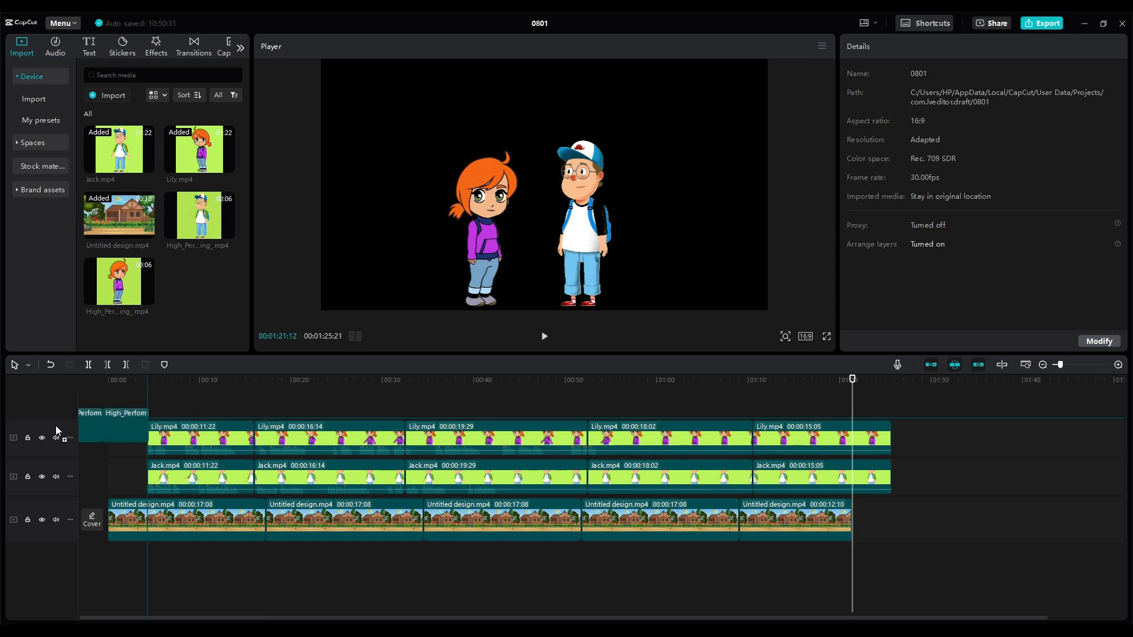
drag(56, 426, 115, 423)
drag(192, 441, 791, 523)
drag(344, 521, 385, 520)
drag(122, 450, 125, 478)
drag(241, 396, 844, 477)
drag(416, 471, 366, 477)
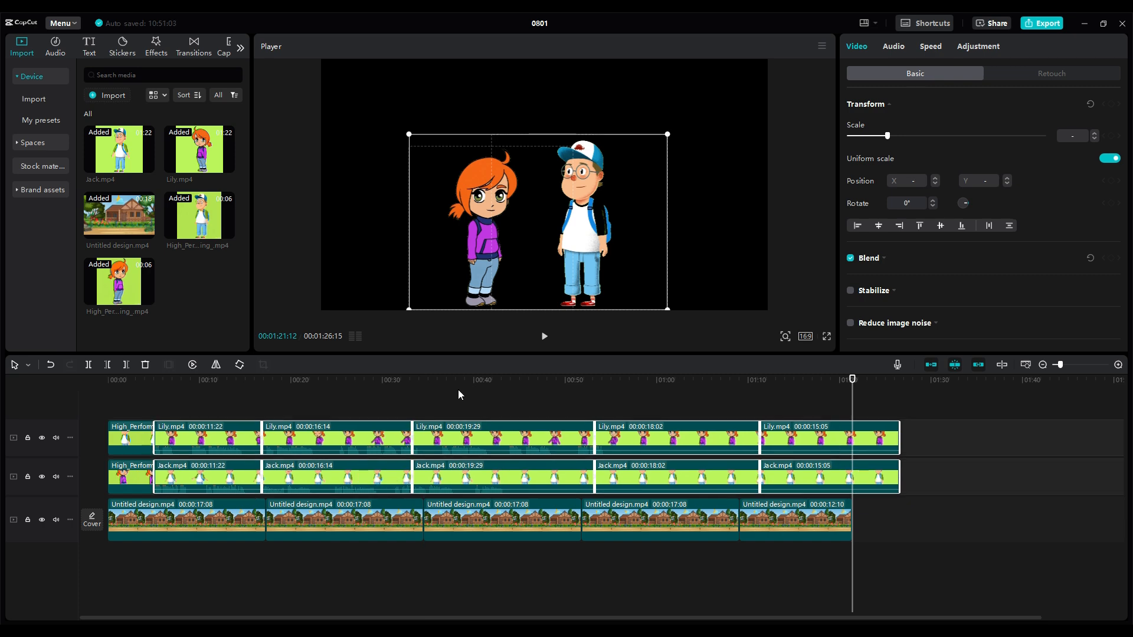
Extend the last garden background clip to the end of the character clips and play the video from the start
drag(850, 520, 898, 520)
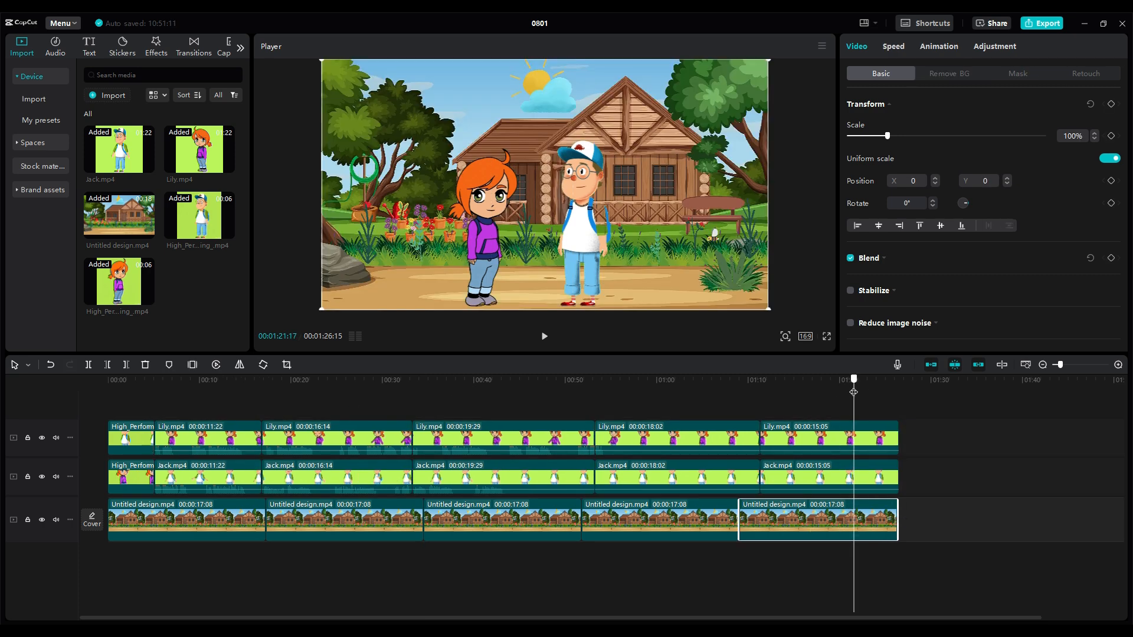
key(Home)
key(space)
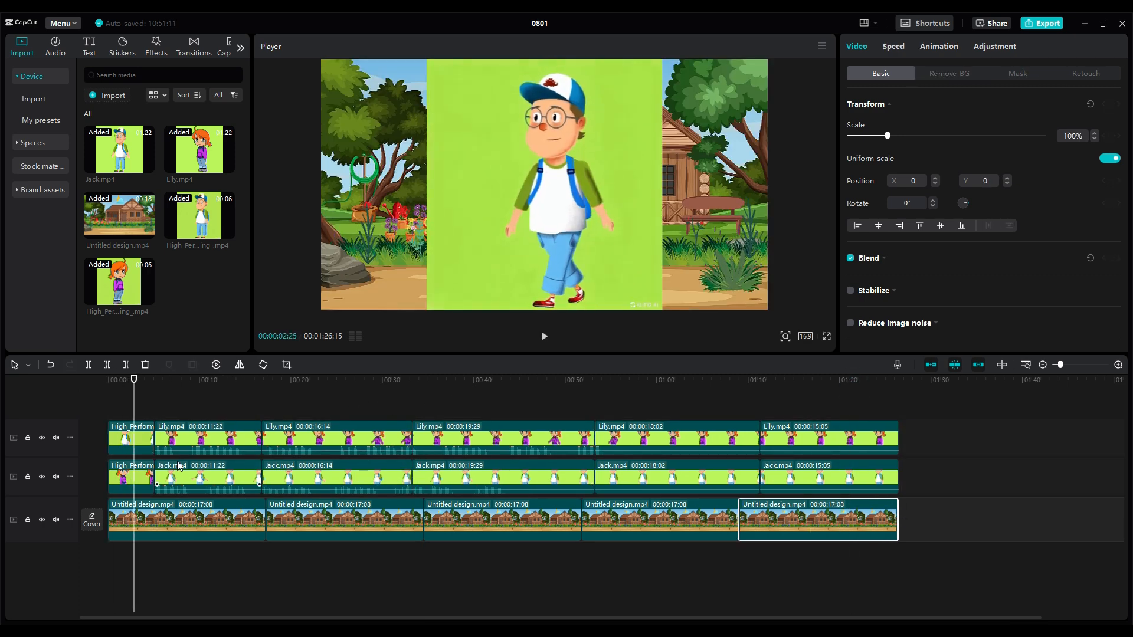
Key out the green backgrounds of the boy and girl walking clips with Chroma key, sampling the green beside each character
click(949, 73)
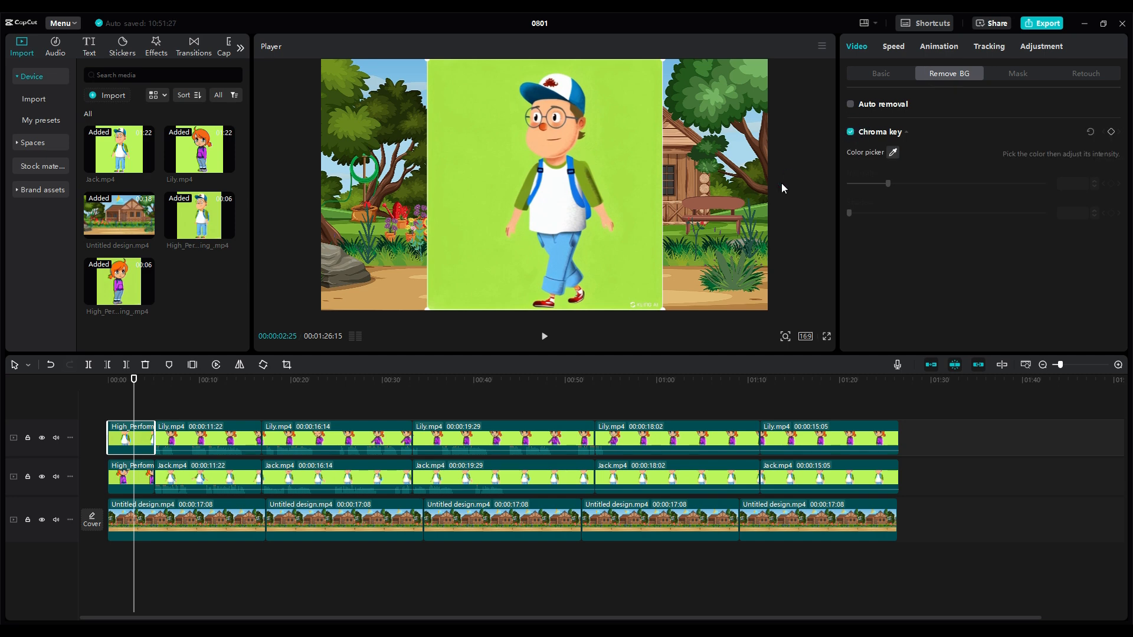
click(639, 187)
click(851, 132)
click(892, 152)
click(632, 263)
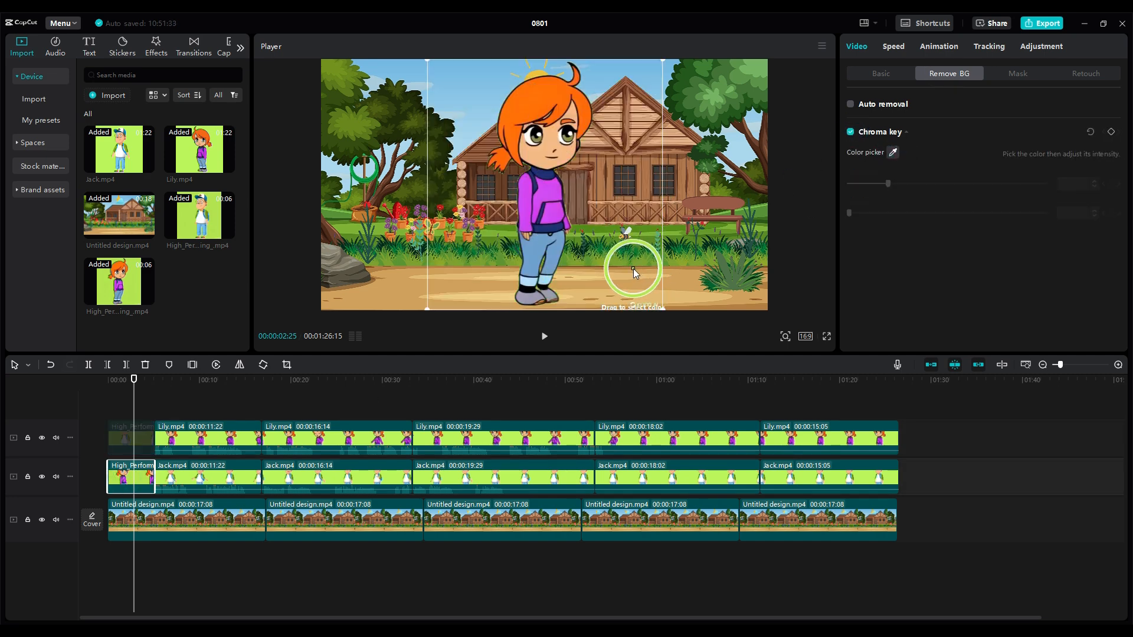
Place the girl walking clip on the garden path and move the boy walking clip to the scene's right edge at 00:00:00:00
drag(520, 290, 665, 278)
click(497, 272)
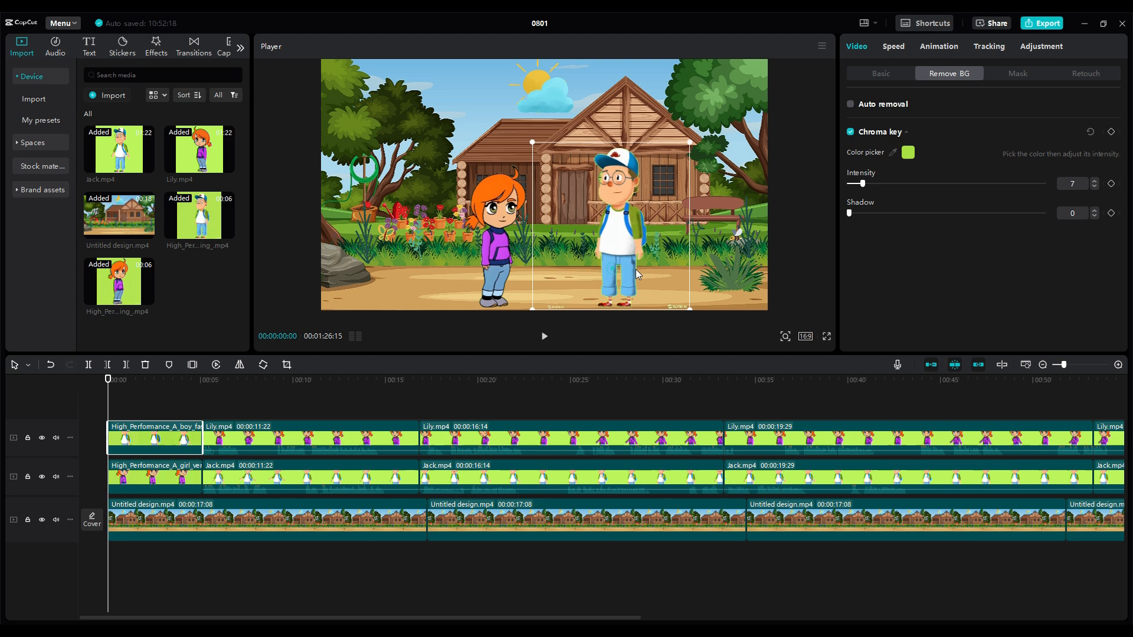
drag(638, 273, 766, 279)
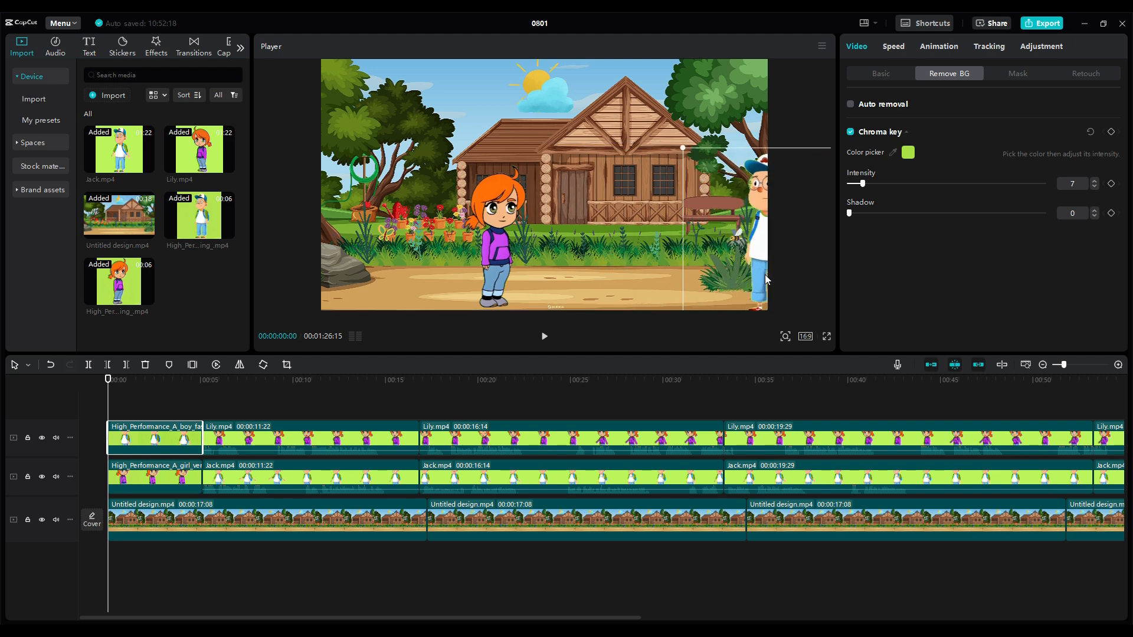
Keyframe the boy walking clip's position from X 1900, Y -406 at 00:00:00:12 to X 454, Y -358 at 00:00:04:04, and play it
key(space)
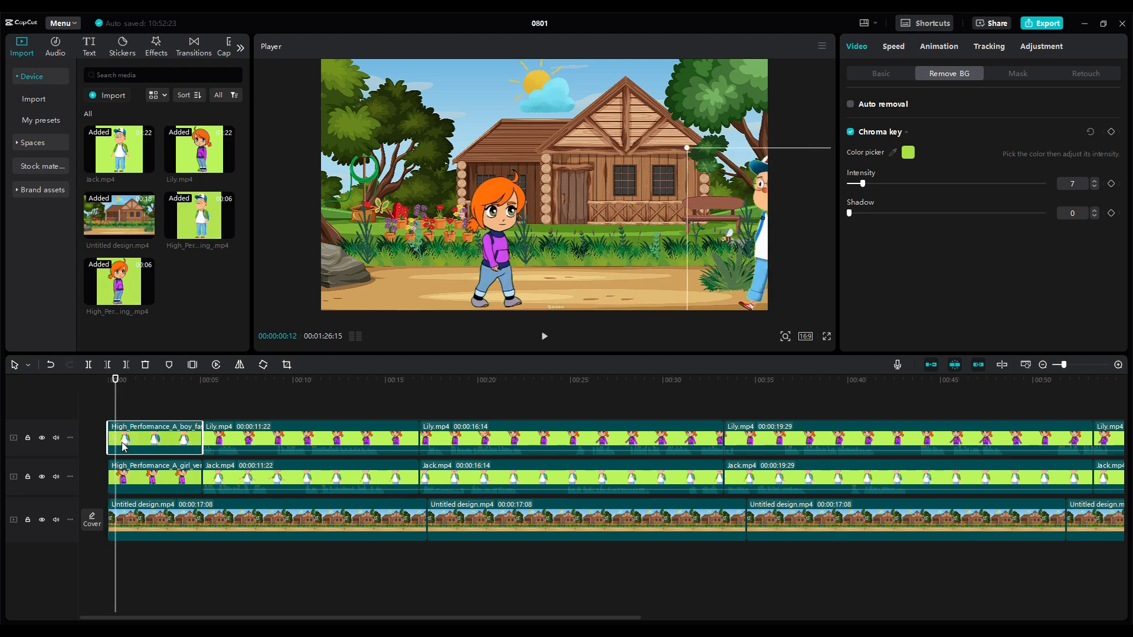
click(873, 72)
click(185, 382)
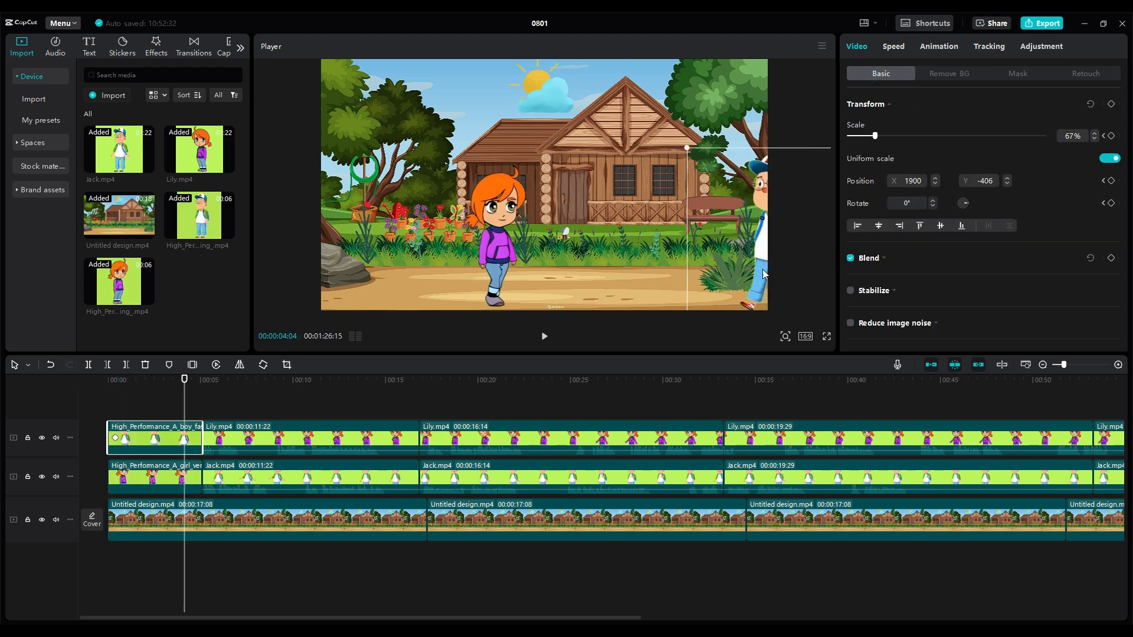
drag(764, 275, 595, 271)
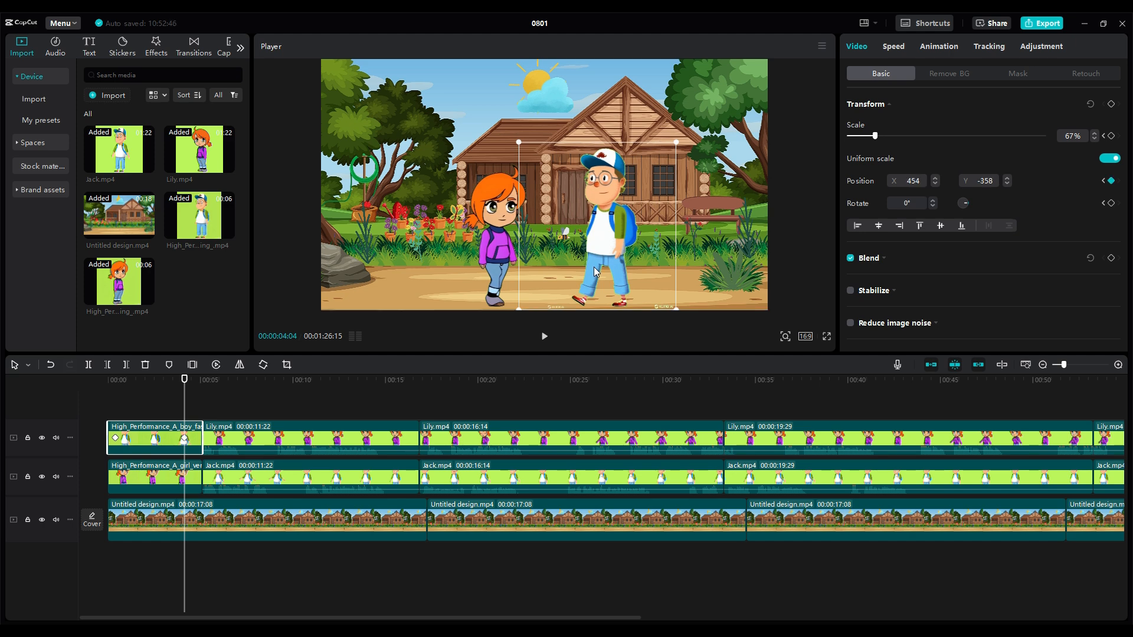
drag(183, 381, 111, 383)
key(space)
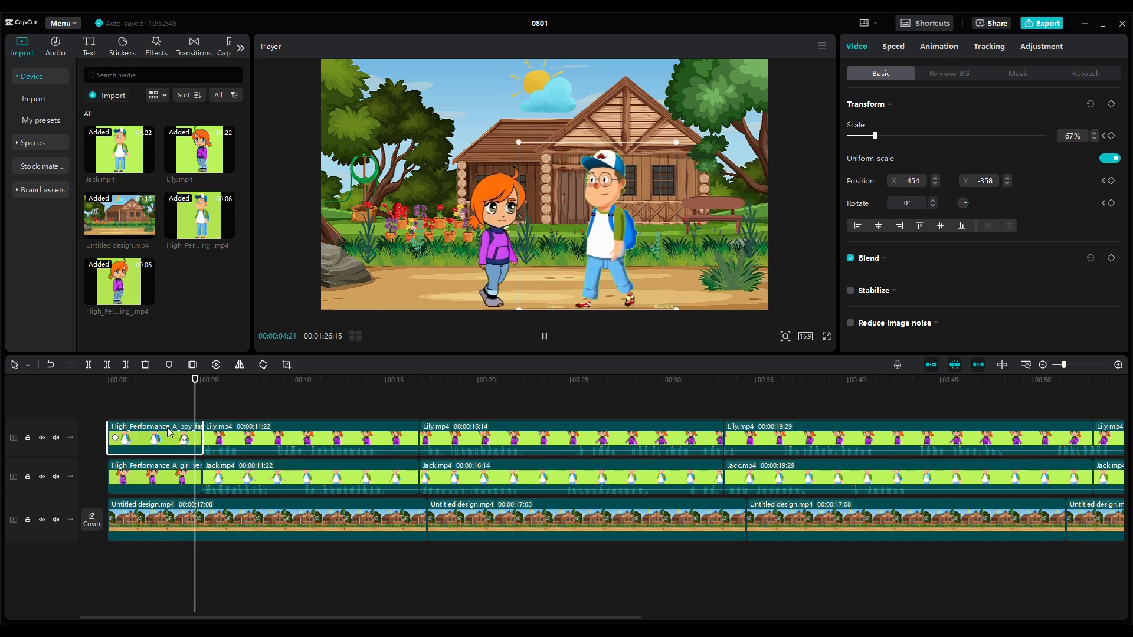
key(space)
Keyframe the girl walking clip from the scene's left edge to X -249, Y -450 beside the boy at about 4 seconds, and play the motion
drag(481, 261, 339, 270)
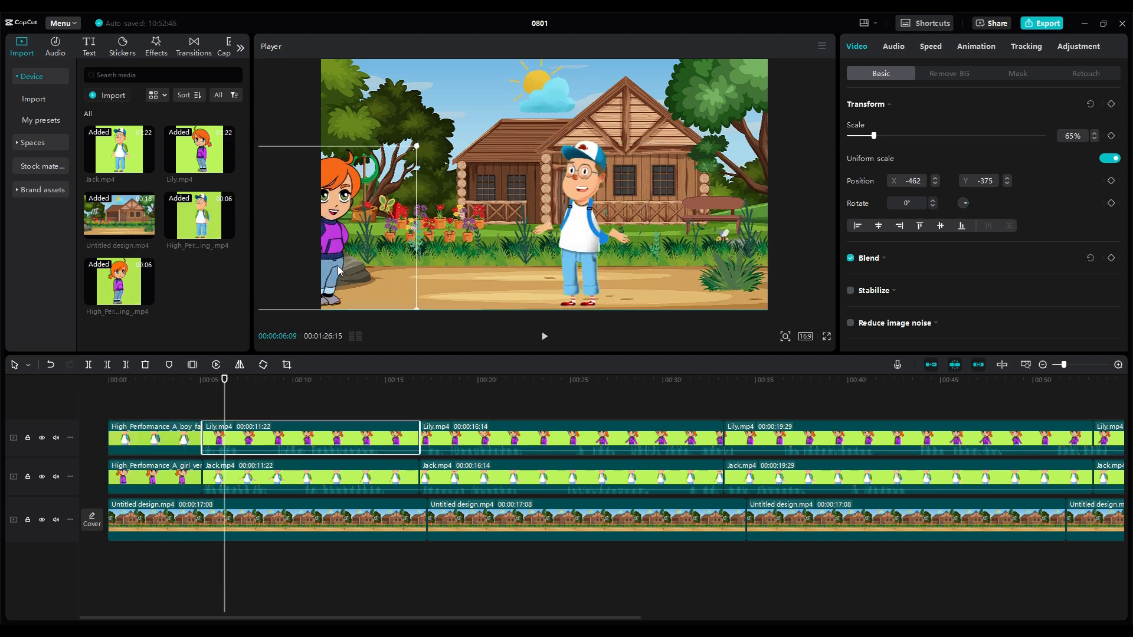
key(ctrl+z)
click(172, 477)
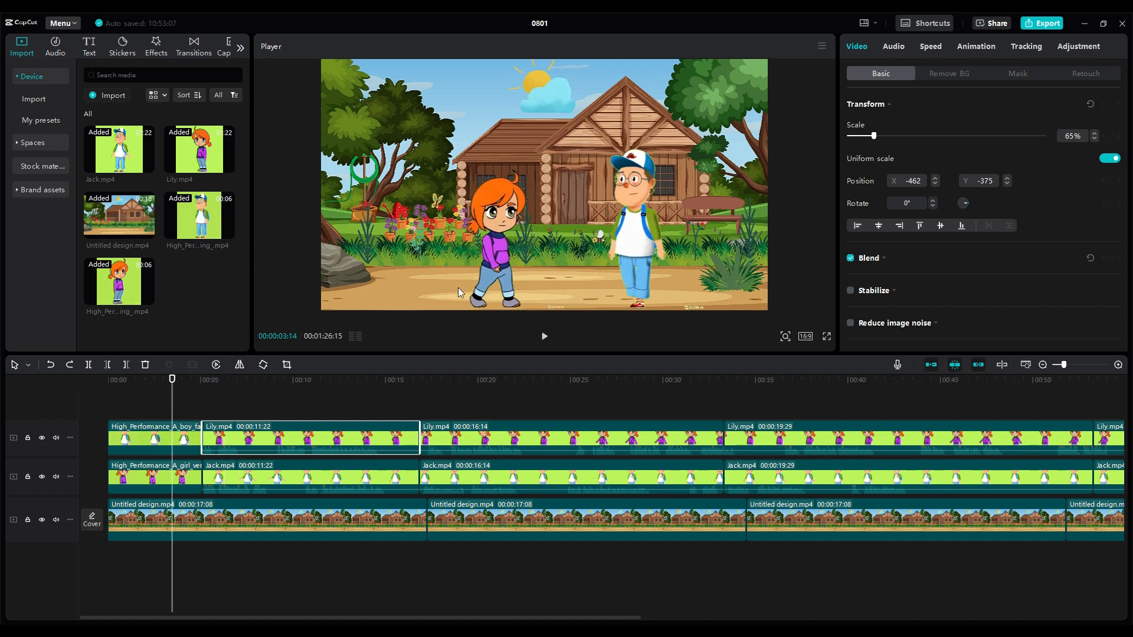
drag(496, 278, 342, 278)
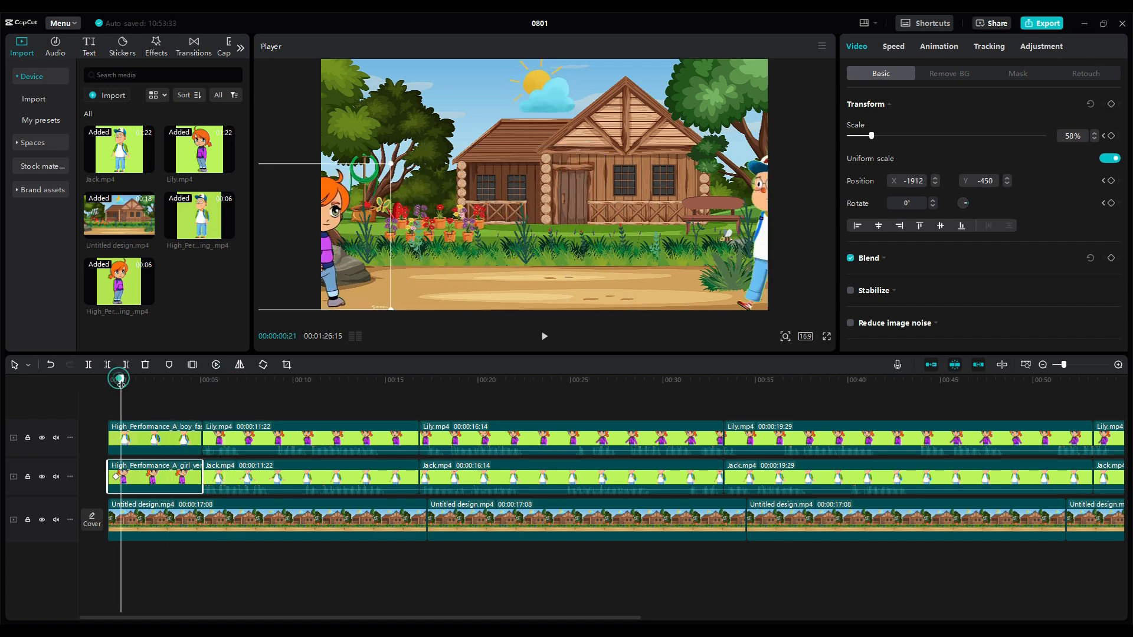
drag(121, 381, 183, 383)
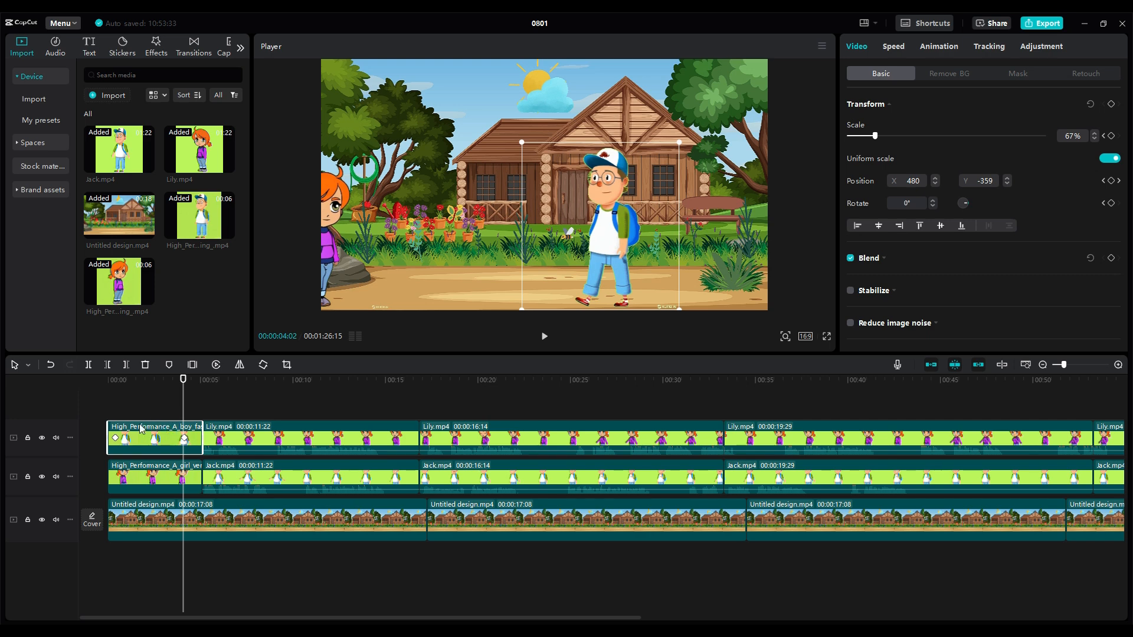
drag(324, 263, 346, 264)
drag(346, 264, 515, 265)
key(space)
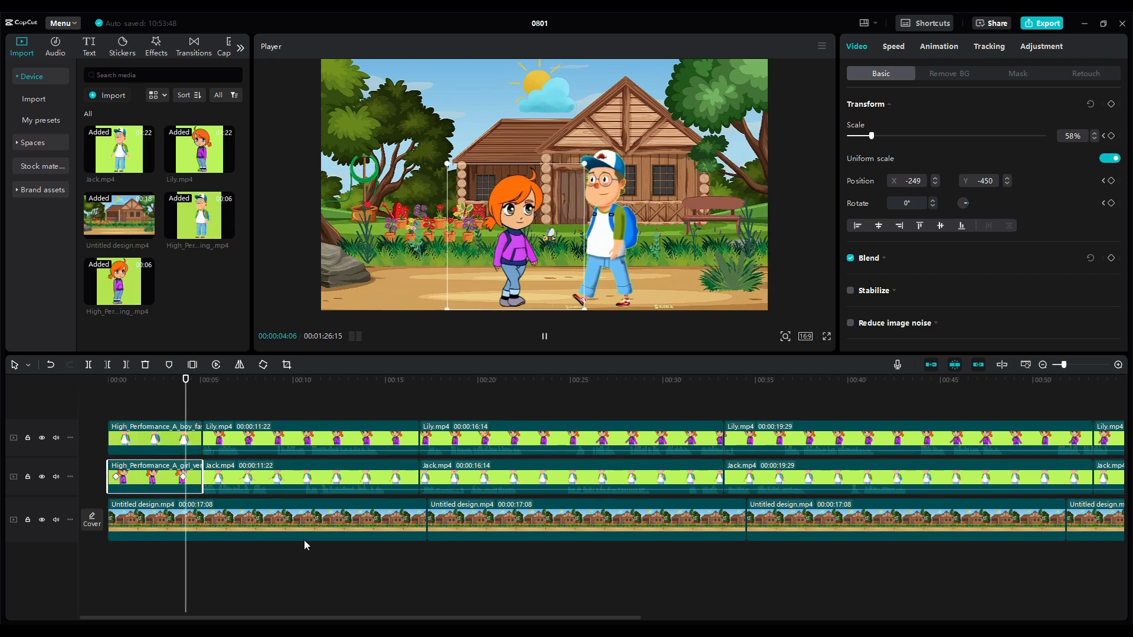
key(space)
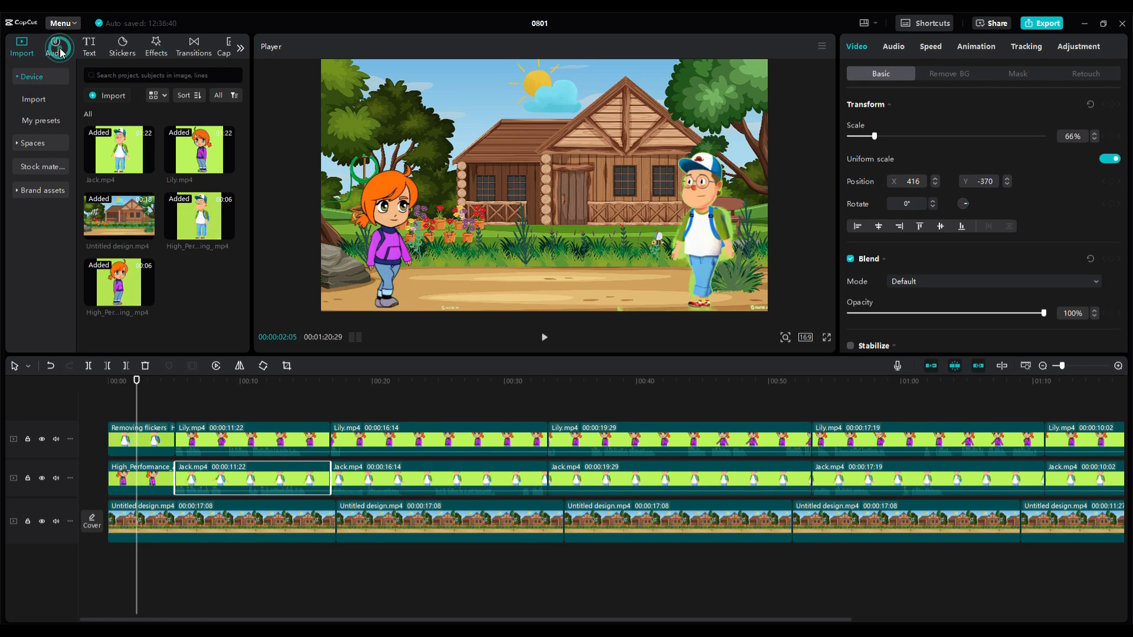
Search the music library for "birds chirping" and preview the track Chirping birds, water sound
click(55, 46)
click(140, 78)
text(birds chirping)
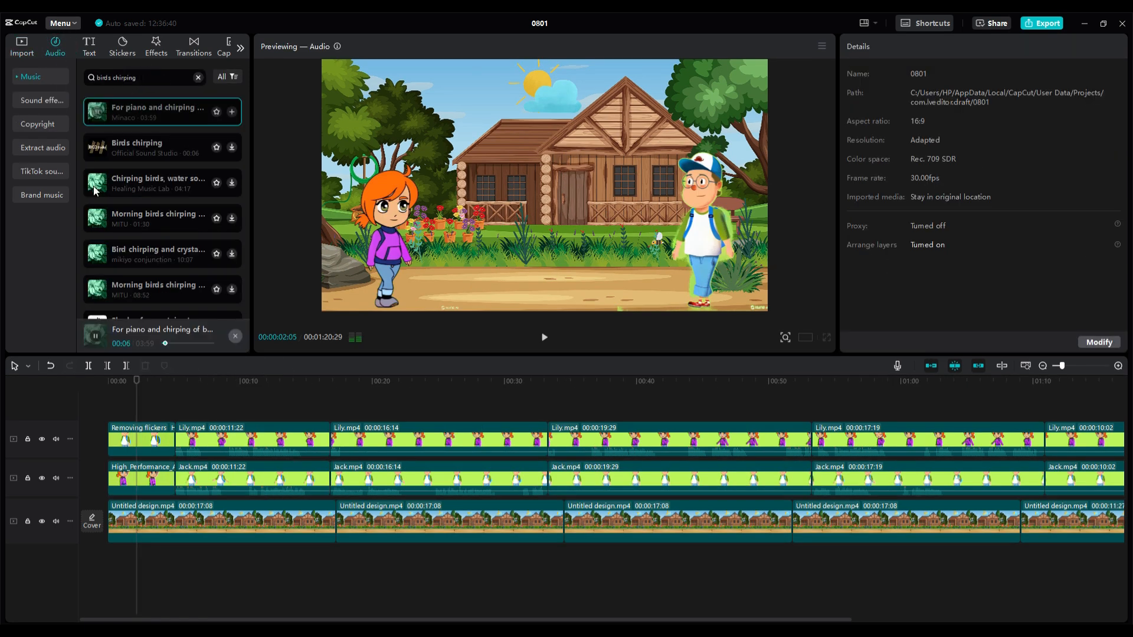
click(96, 186)
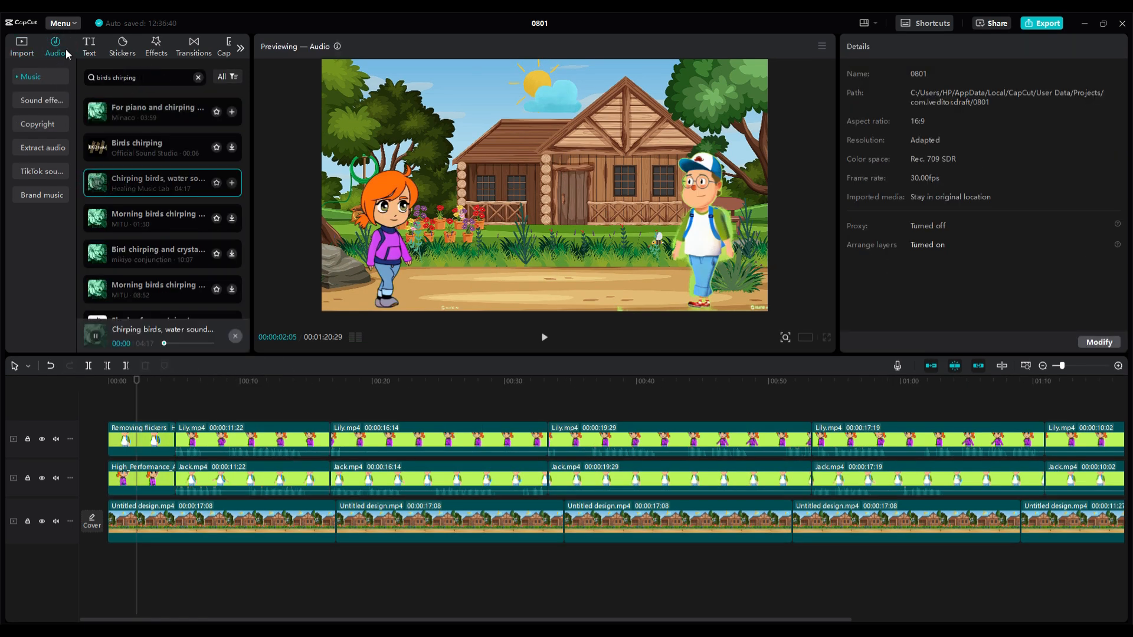
Search the sound effects for "birds chirping" and preview Birds chirping and Shade of mountain stream
click(32, 101)
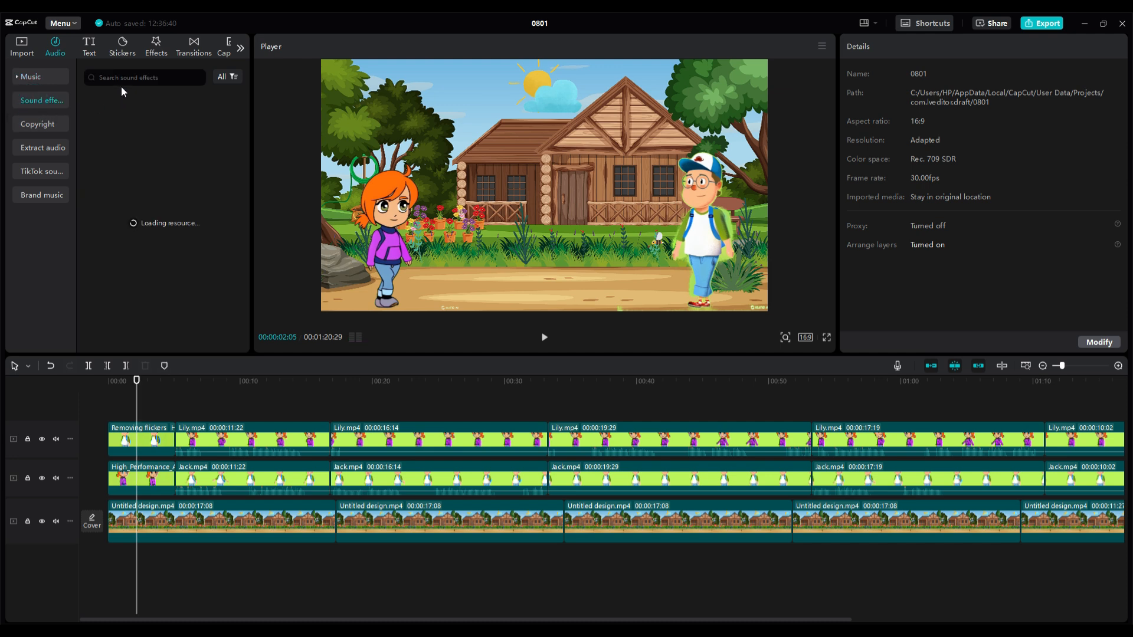
click(135, 77)
text(birds)
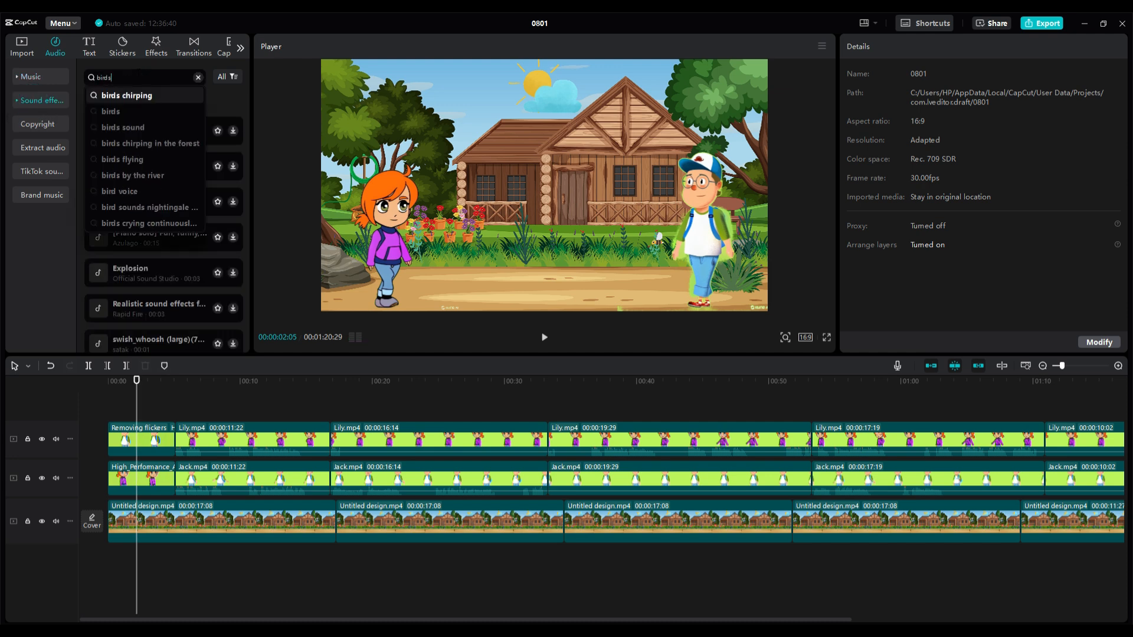
click(165, 97)
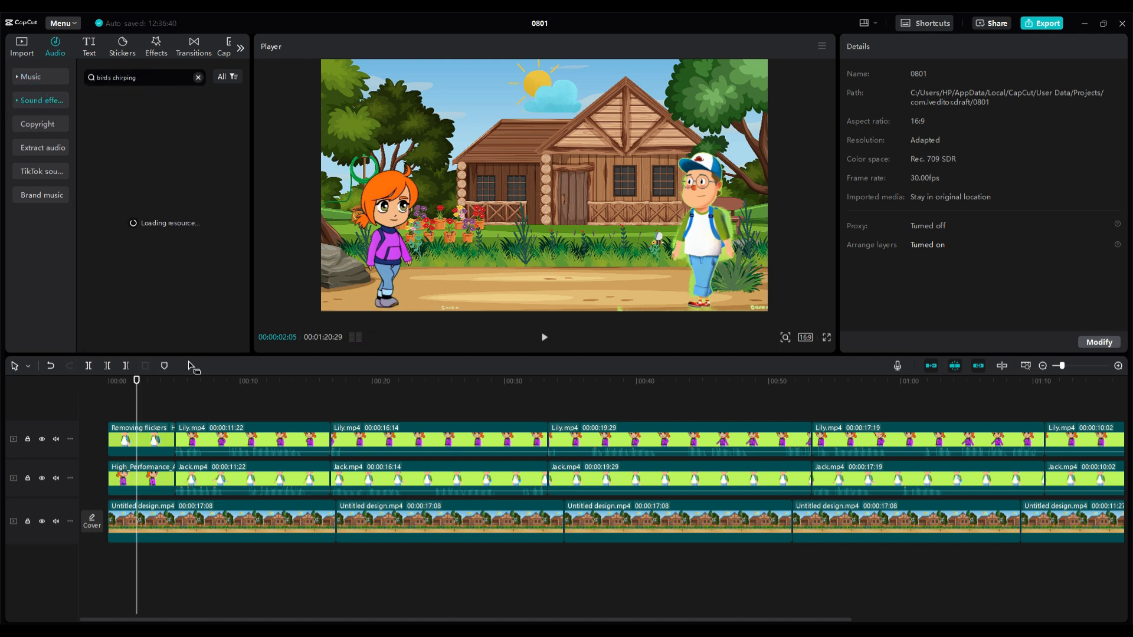
click(97, 115)
click(103, 149)
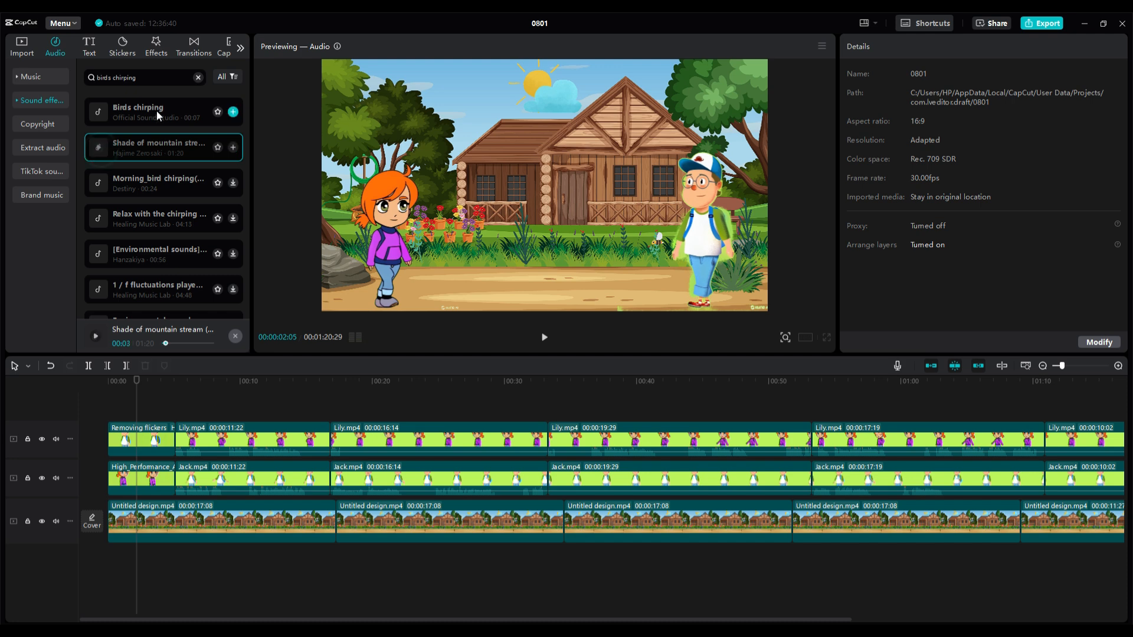
Add repeated copies of the 7-second Birds chirping sound effect to an audio track below the background, closing the gaps between the first ones
drag(157, 111, 251, 564)
drag(251, 564, 354, 564)
drag(378, 564, 569, 563)
drag(570, 564, 688, 564)
drag(614, 564, 838, 564)
drag(369, 565, 345, 565)
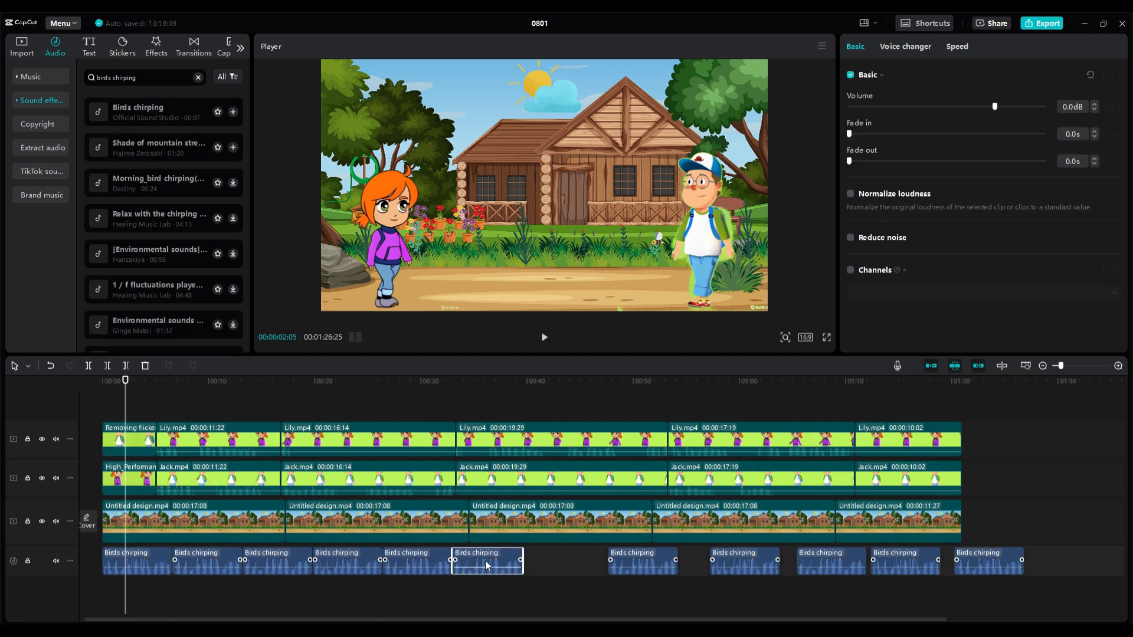
Close the remaining gaps so the Birds chirping clips run end to end, append one more copy, and return the playhead to 00:00:02:15
drag(562, 573, 541, 569)
click(637, 563)
drag(744, 564, 633, 564)
drag(829, 565, 703, 566)
drag(904, 565, 771, 565)
drag(989, 565, 842, 567)
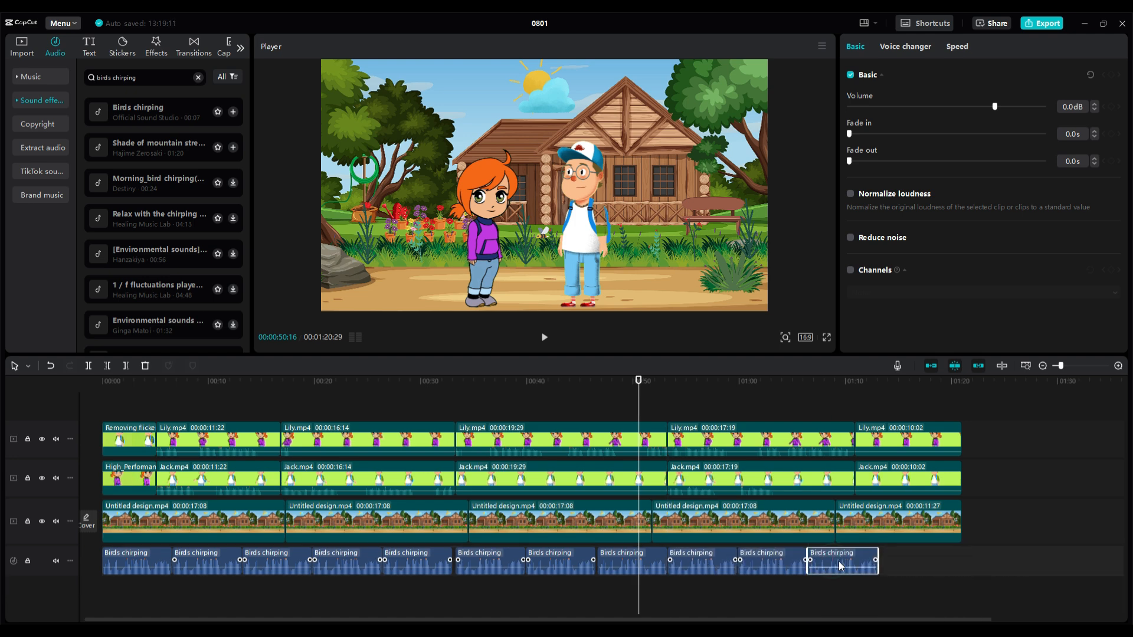
drag(157, 111, 913, 567)
click(231, 387)
drag(230, 391, 134, 381)
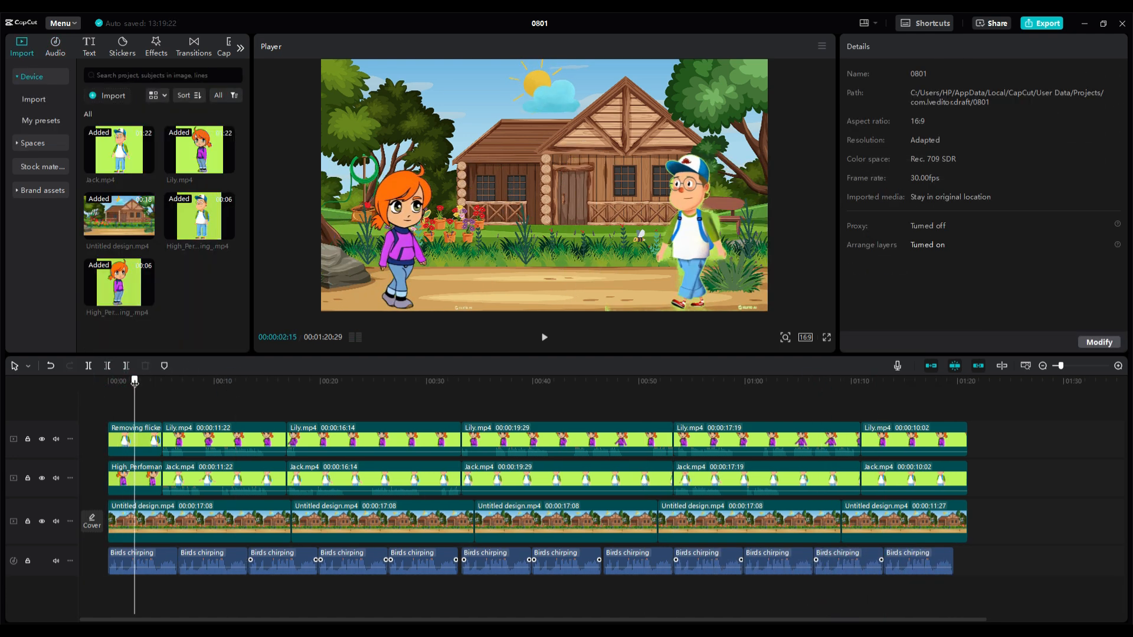
Export the video 0801 at 1080P resolution and open its output folder
click(1042, 27)
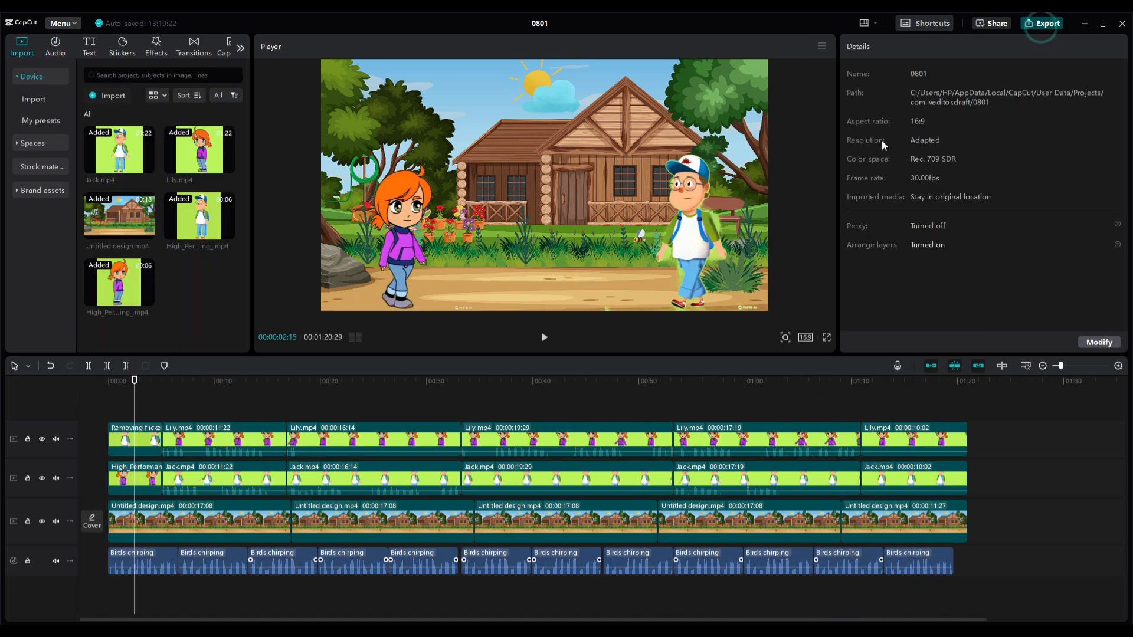
click(766, 193)
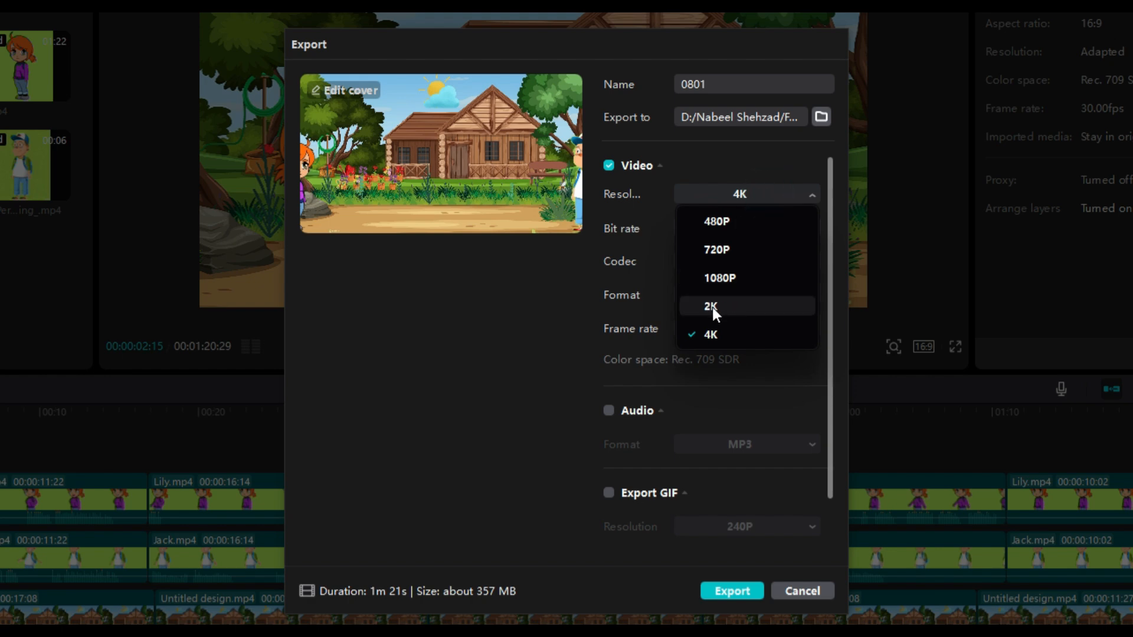
click(718, 282)
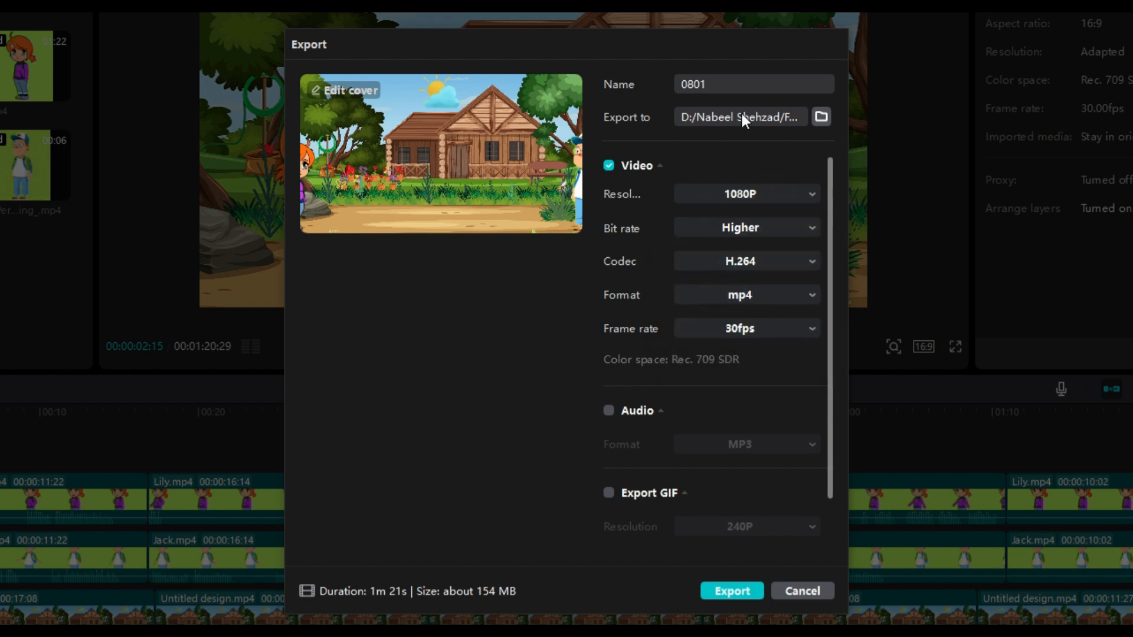
click(727, 590)
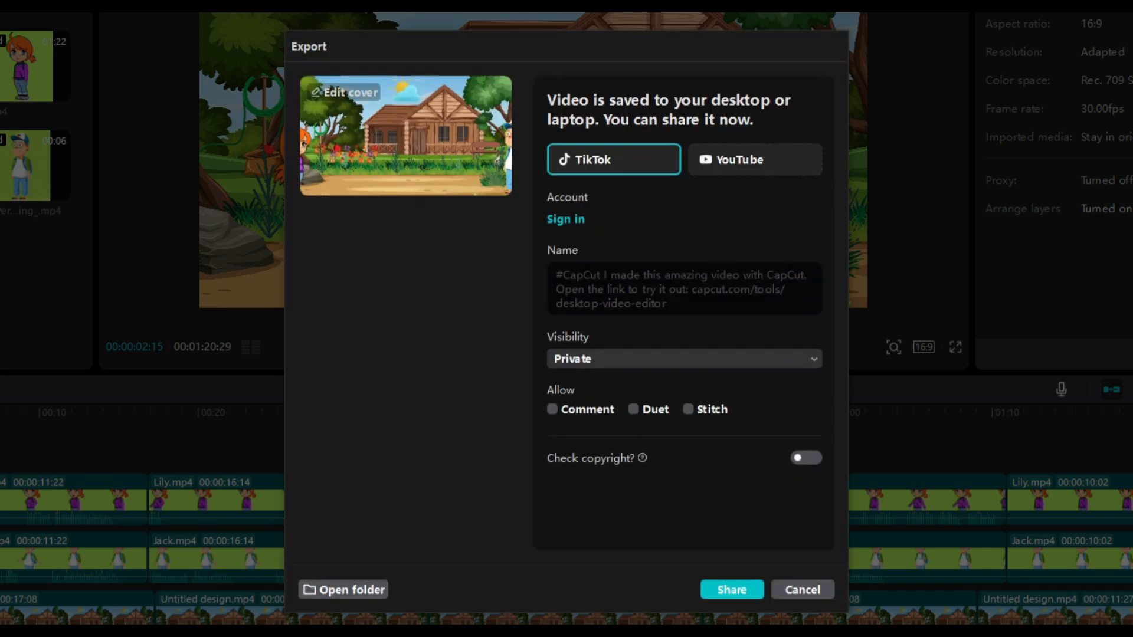
click(356, 591)
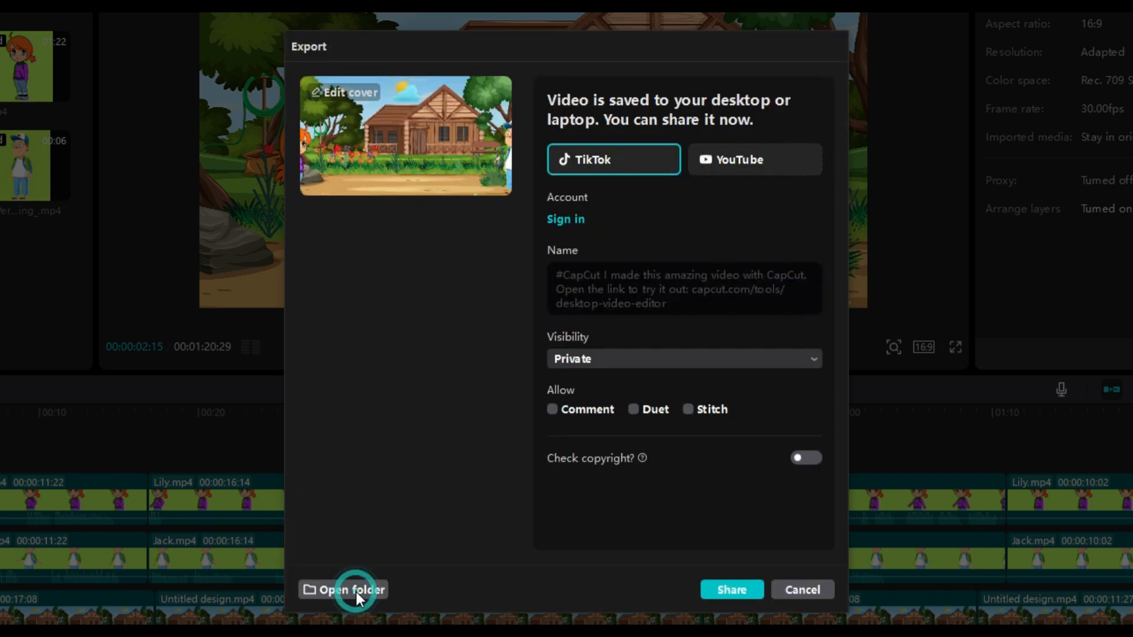